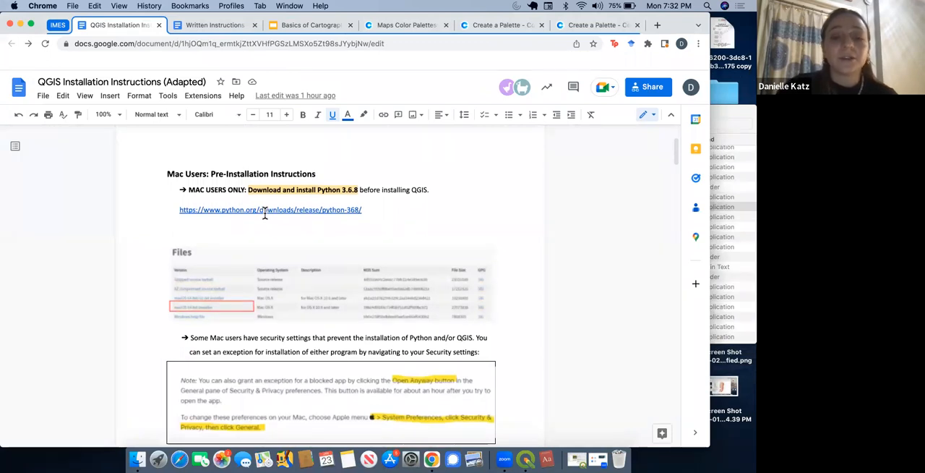
Step: Open the Python 3.6.8 release page linked in the Mac pre-installation instructions and download the macOS 64-bit installer
left_click(265, 210)
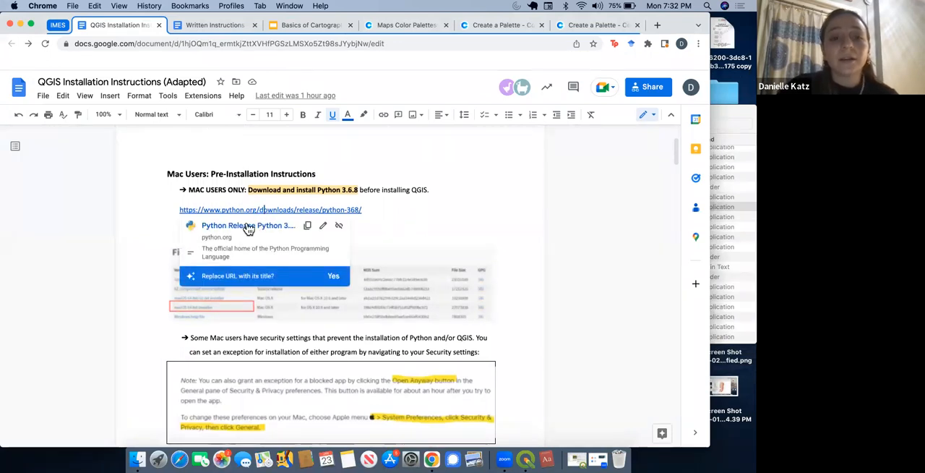
left_click(250, 225)
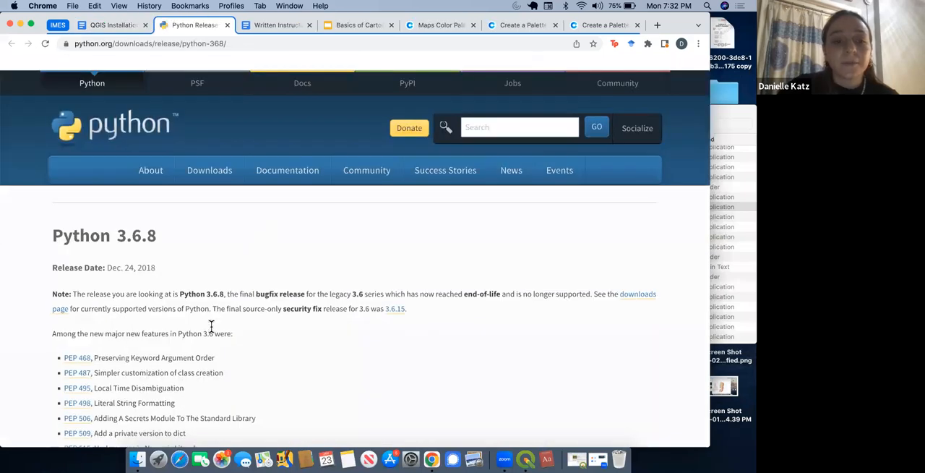
scroll(211, 327, "down", 3)
scroll(211, 327, "down", 10)
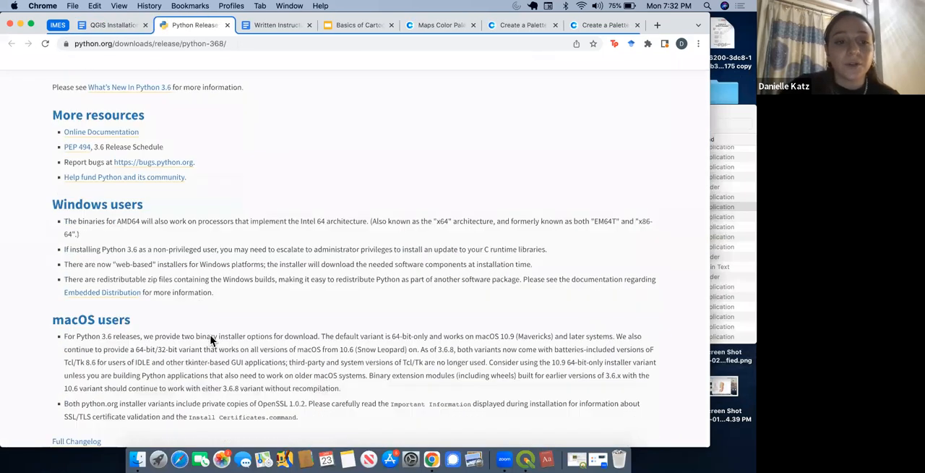
scroll(210, 336, "down", 3)
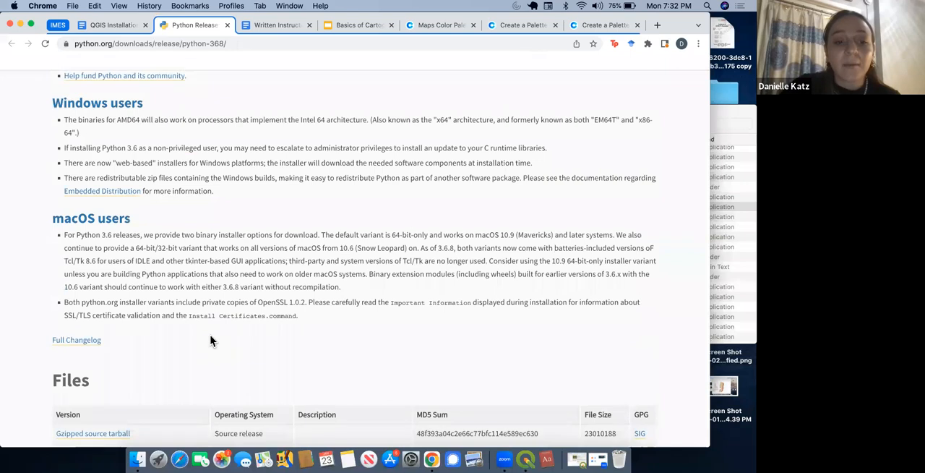
scroll(211, 341, "down", 5)
scroll(211, 340, "down", 1)
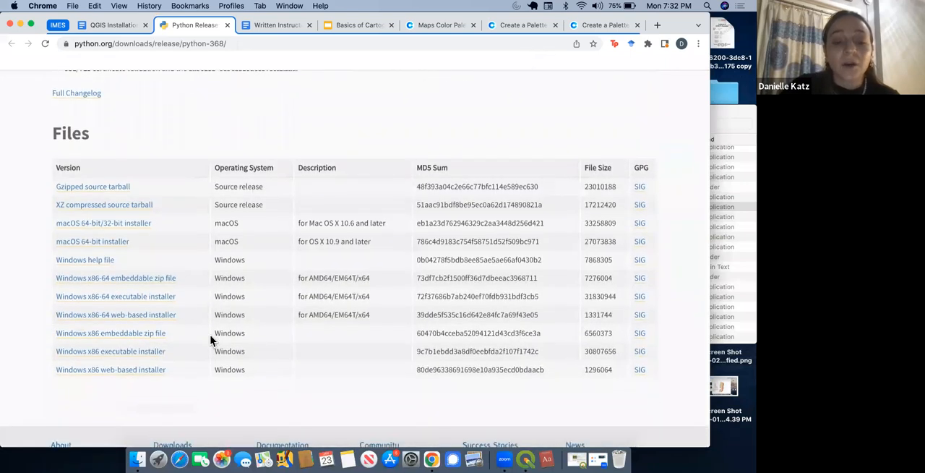
left_click(123, 241)
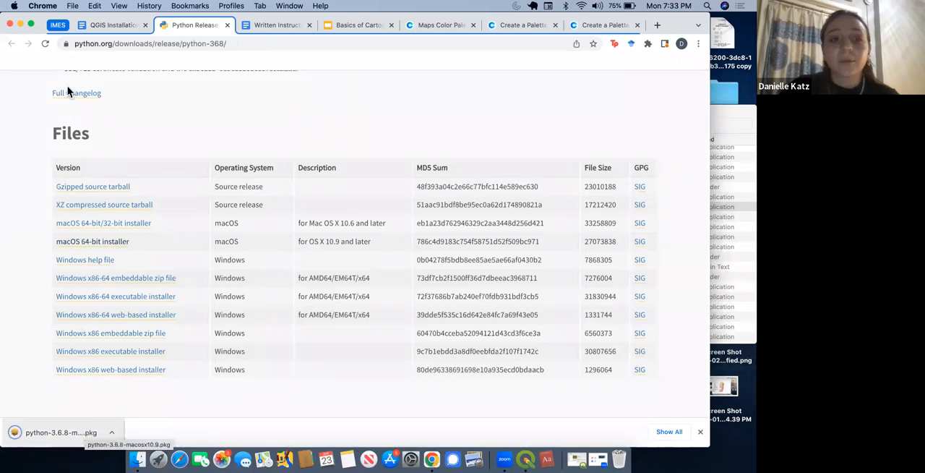
left_click(700, 431)
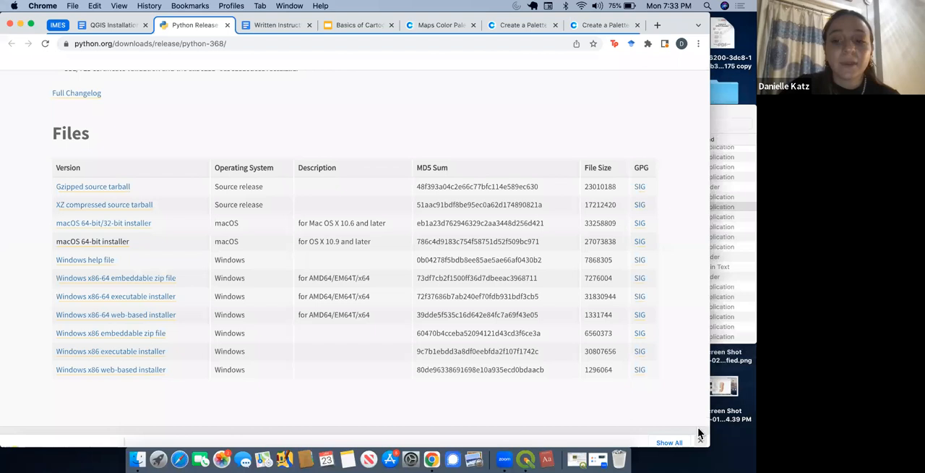
Step: Return to the QGIS installation instructions and review the note on granting a Mac security exception for blocked apps
left_click(116, 24)
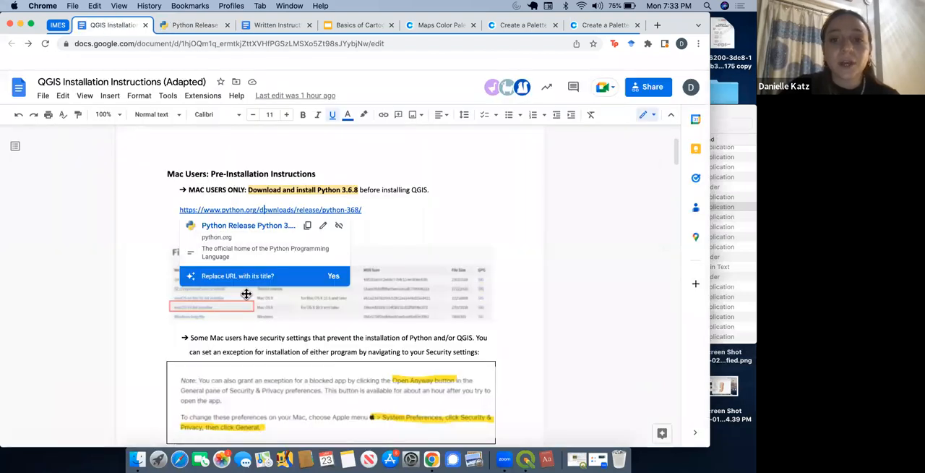
scroll(277, 367, "down", 5)
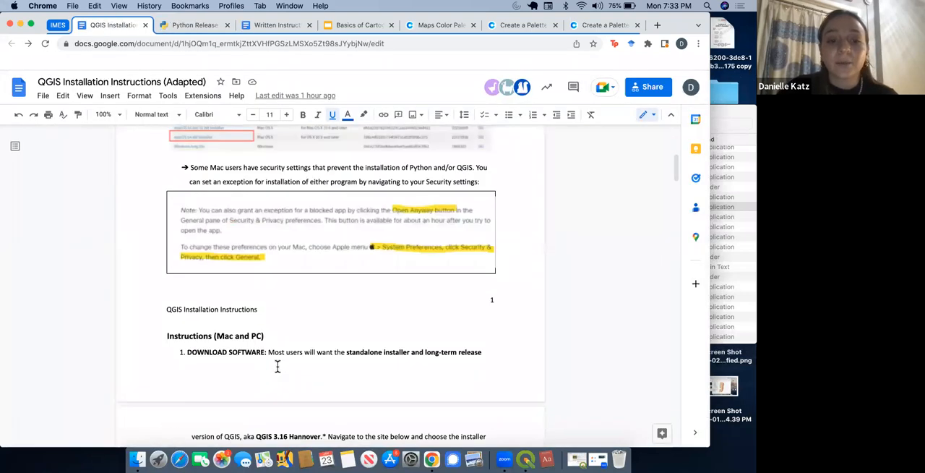
scroll(277, 367, "down", 3)
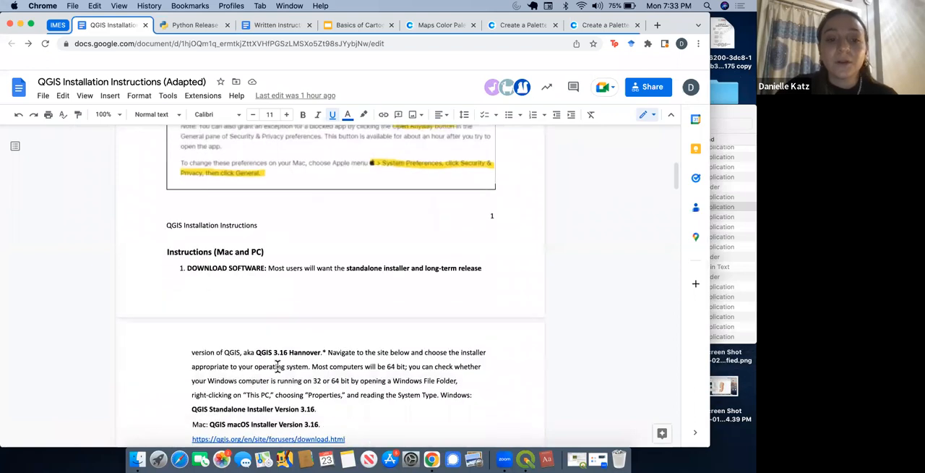
scroll(277, 364, "up", 5)
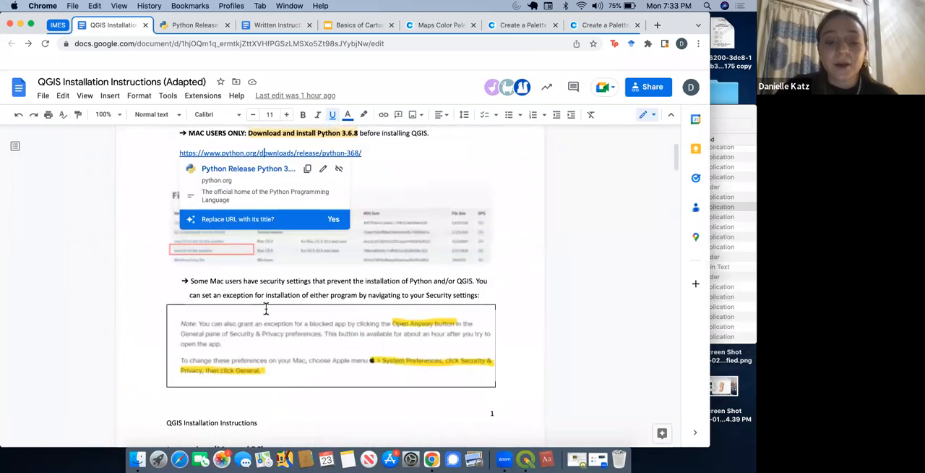
scroll(296, 318, "down", 6)
scroll(304, 347, "up", 5)
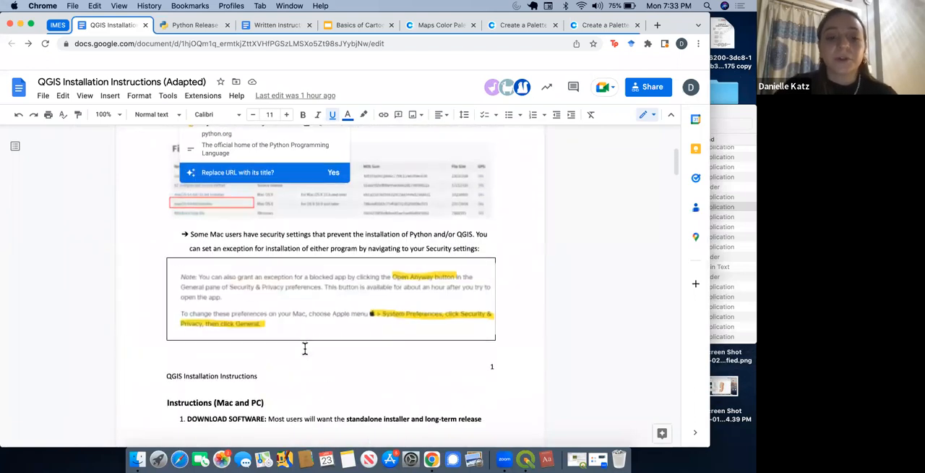
left_click(315, 303)
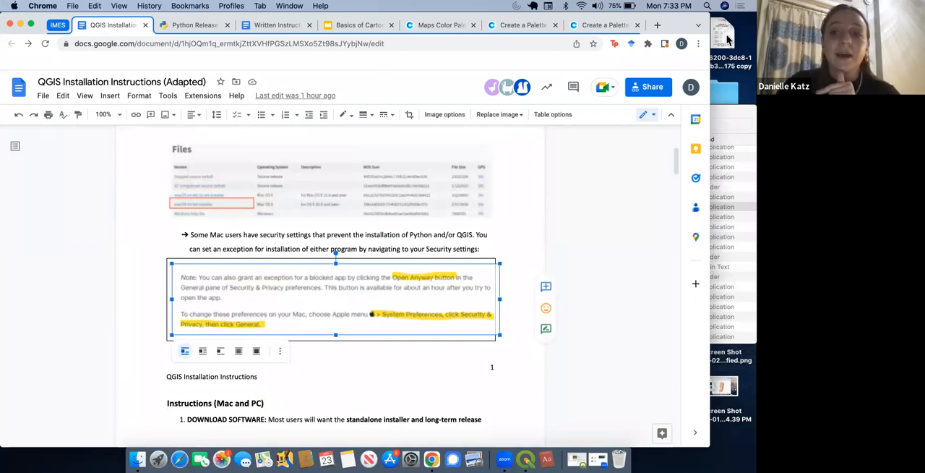
scroll(422, 279, "down", 2)
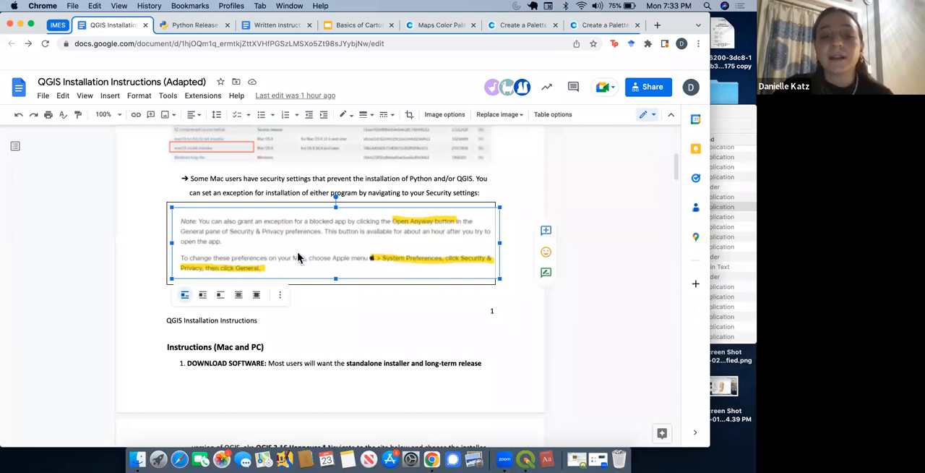
scroll(297, 253, "down", 1)
scroll(297, 251, "down", 2)
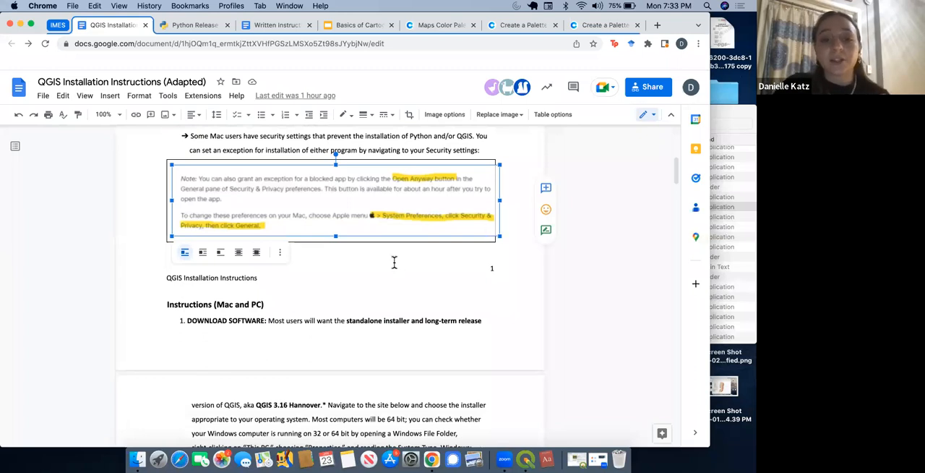
left_click(264, 277)
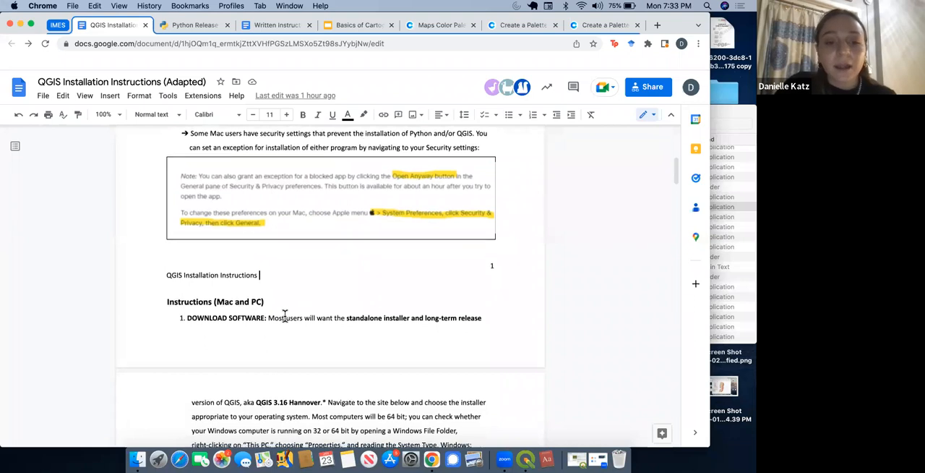
Step: Open the QGIS download page linked in the Download Software instructions, checking the document's Windows installer illustration
scroll(284, 315, "down", 4)
scroll(285, 314, "down", 2)
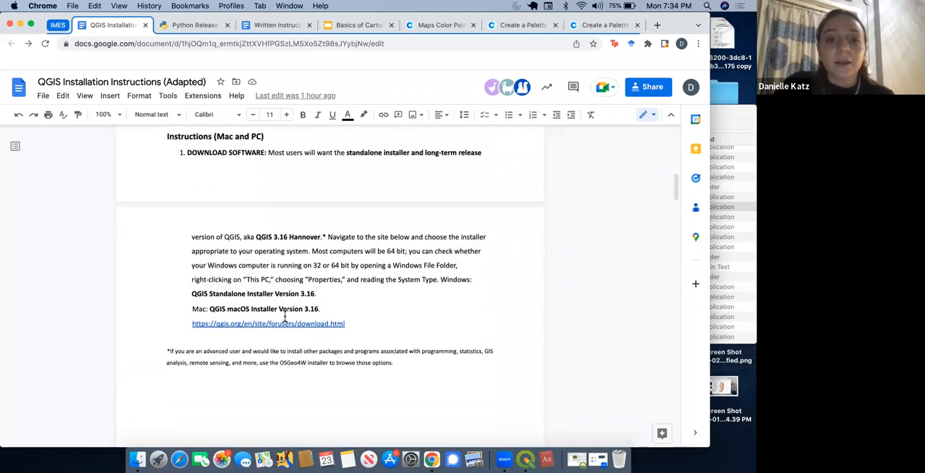
scroll(284, 316, "down", 1)
left_click(277, 312)
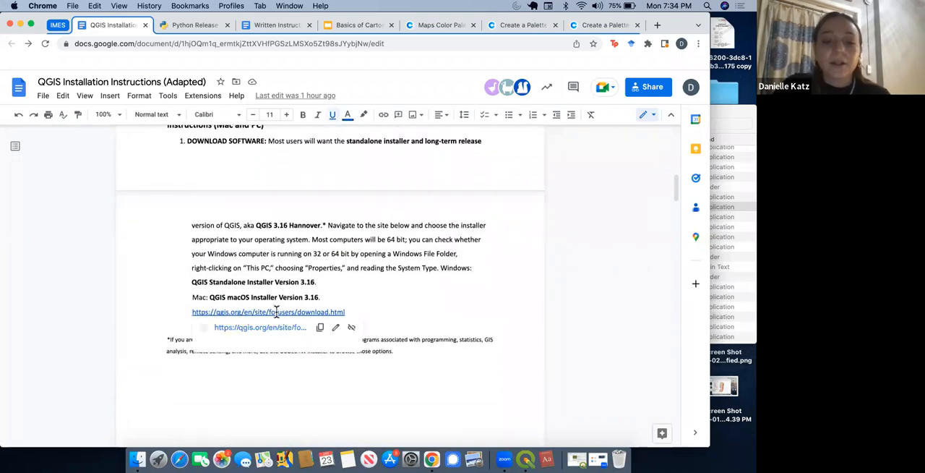
left_click(255, 327)
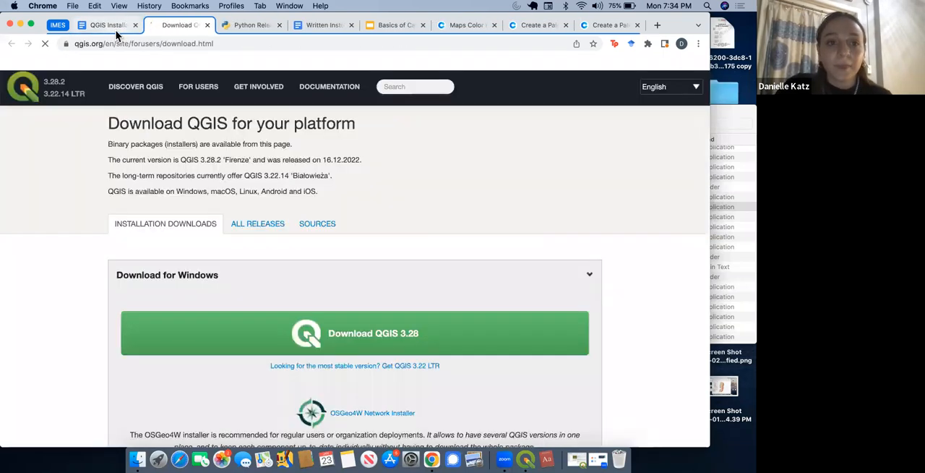
left_click(119, 29)
scroll(168, 222, "down", 8)
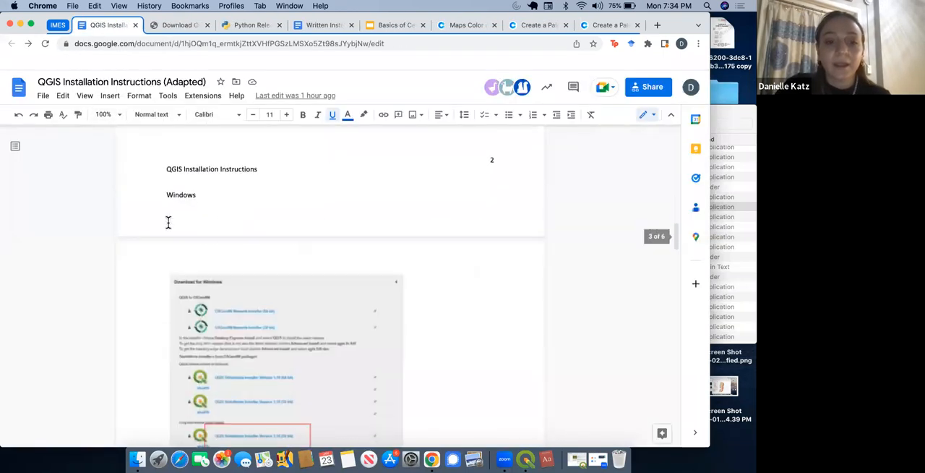
left_click(181, 27)
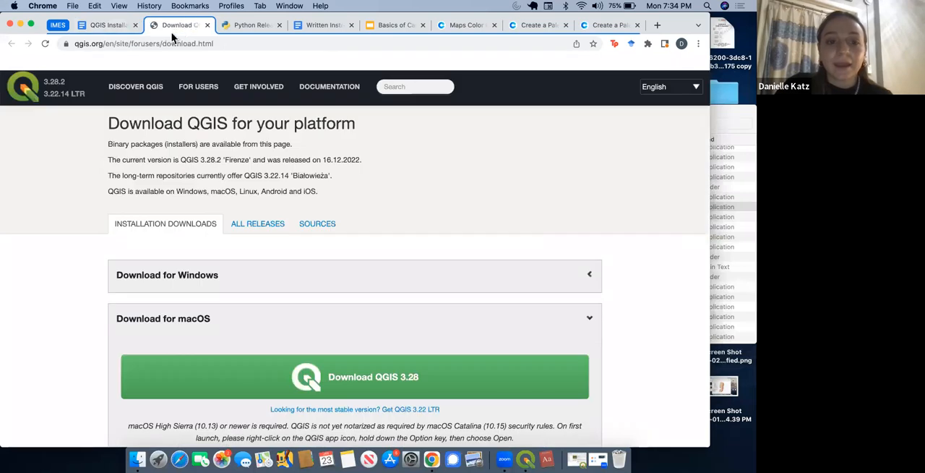
Step: Review the macOS download options on the QGIS page and expand the Download for Windows section to examine its installers
scroll(260, 282, "down", 3)
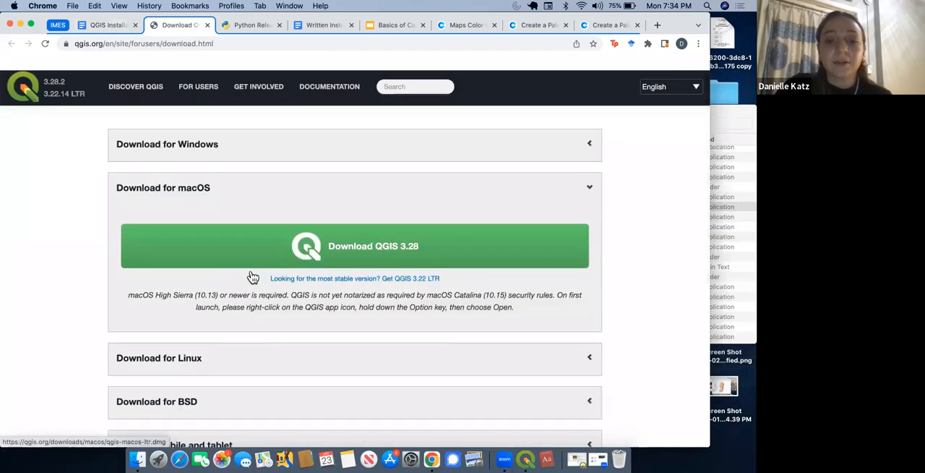
scroll(313, 294, "down", 3)
scroll(314, 294, "up", 3)
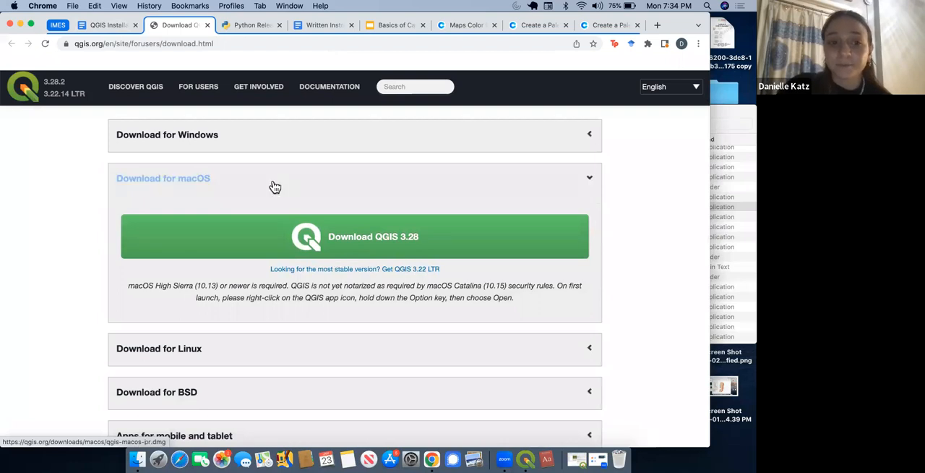
scroll(333, 190, "up", 2)
left_click(578, 196)
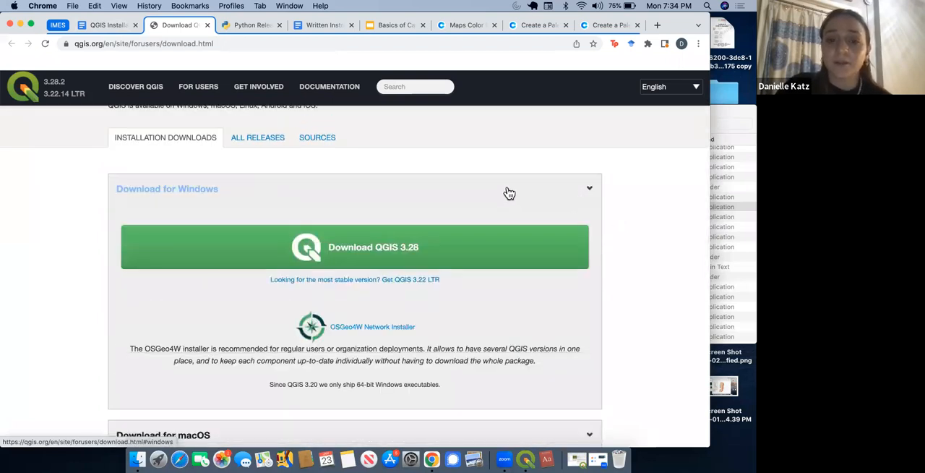
scroll(384, 312, "down", 2)
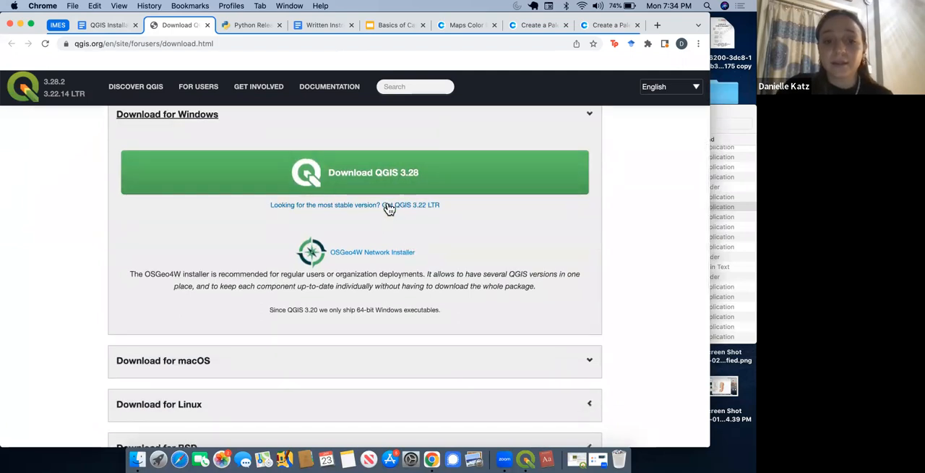
Step: Go back to the installation instructions and read through the installer illustrations and steps 2 to 6 on installing and opening QGIS
left_click(102, 27)
scroll(223, 265, "down", 1)
scroll(223, 265, "down", 3)
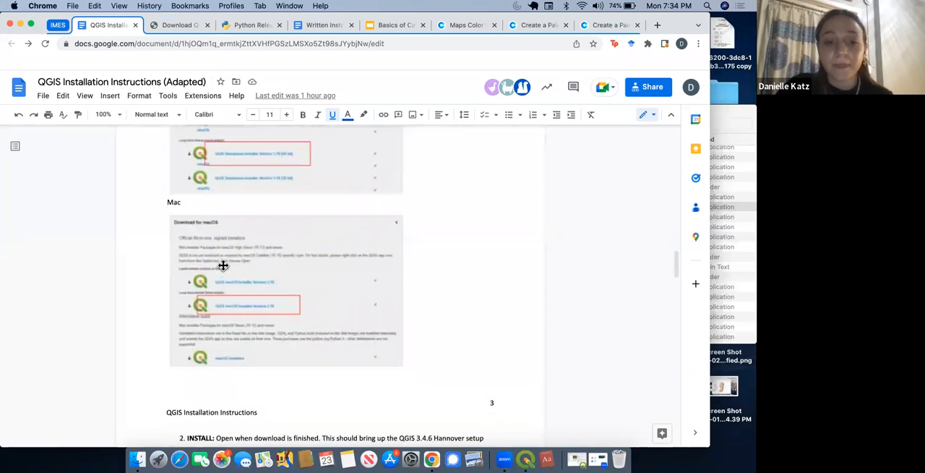
scroll(223, 265, "down", 6)
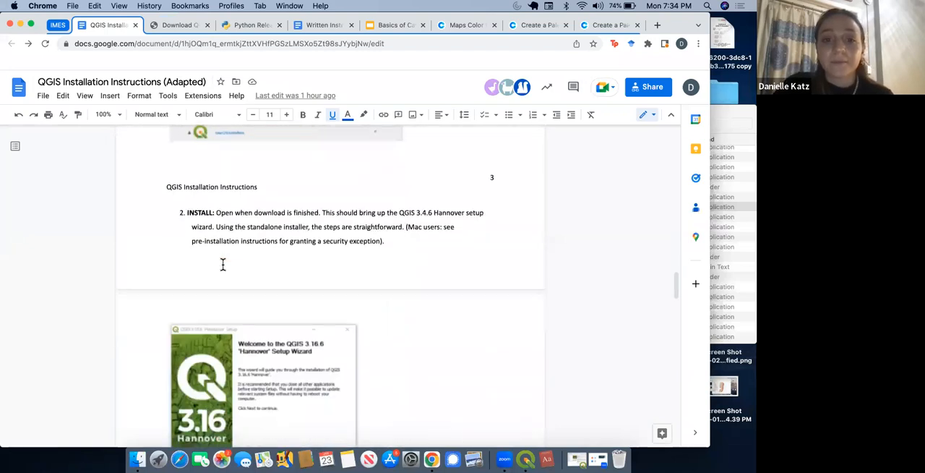
scroll(223, 264, "down", 3)
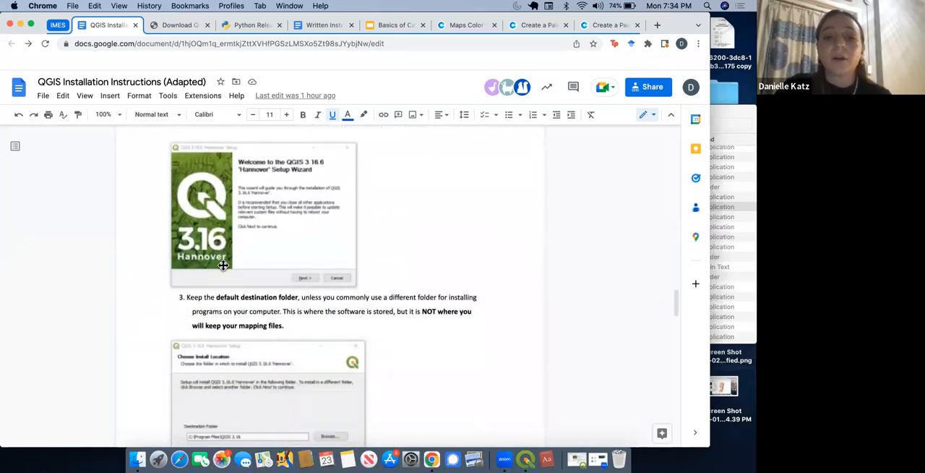
scroll(232, 187, "up", 1)
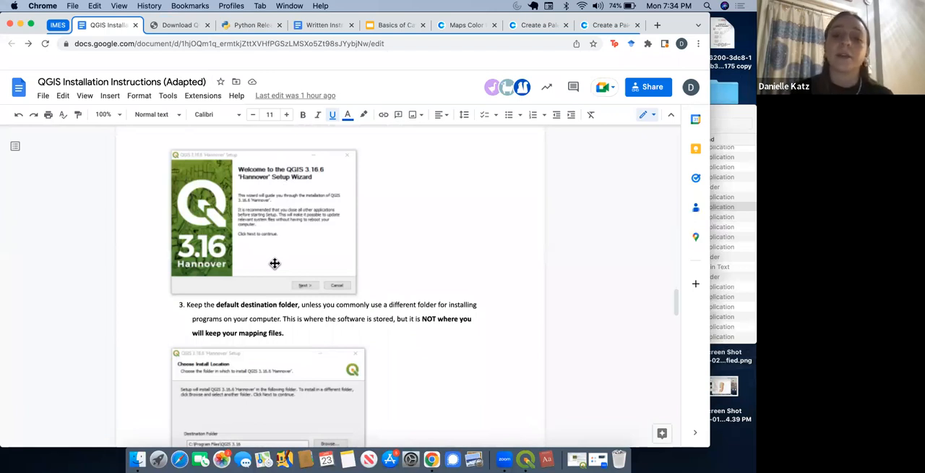
scroll(275, 263, "down", 5)
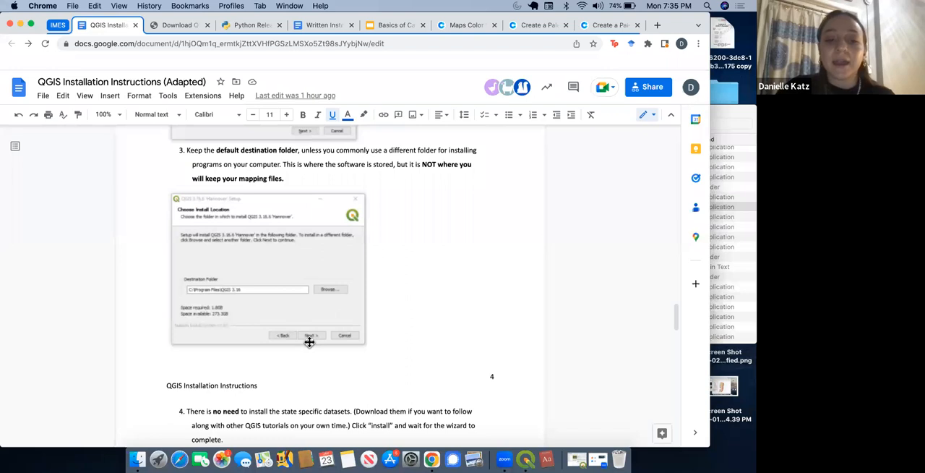
scroll(344, 377, "down", 4)
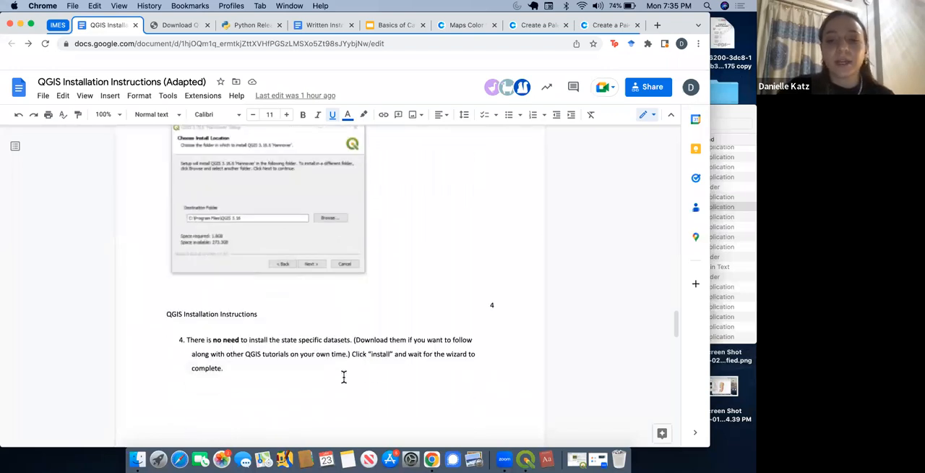
scroll(344, 377, "down", 8)
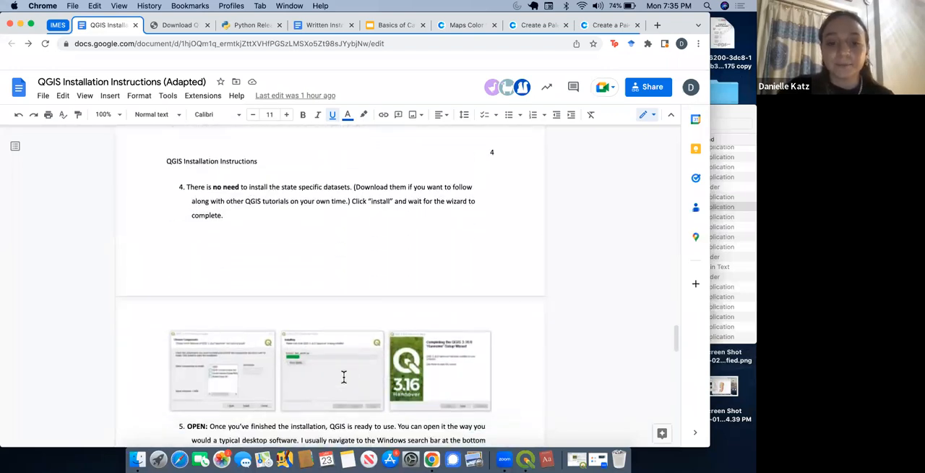
scroll(344, 377, "down", 1)
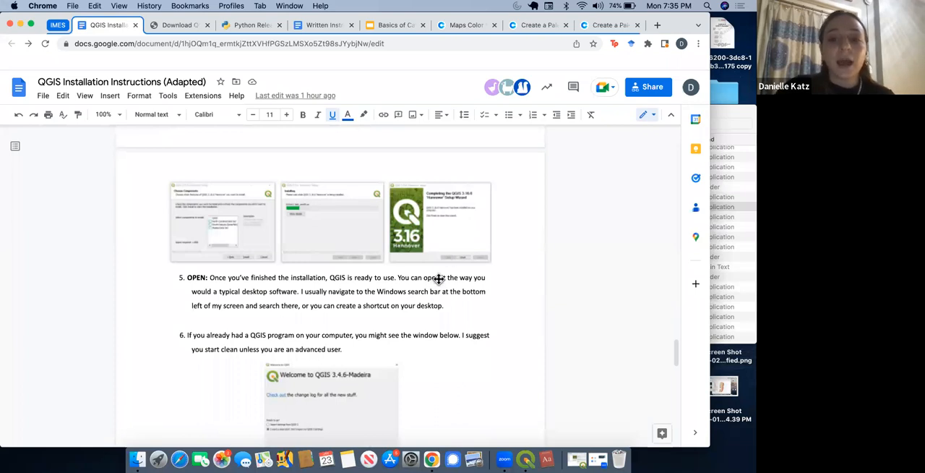
scroll(435, 304, "down", 2)
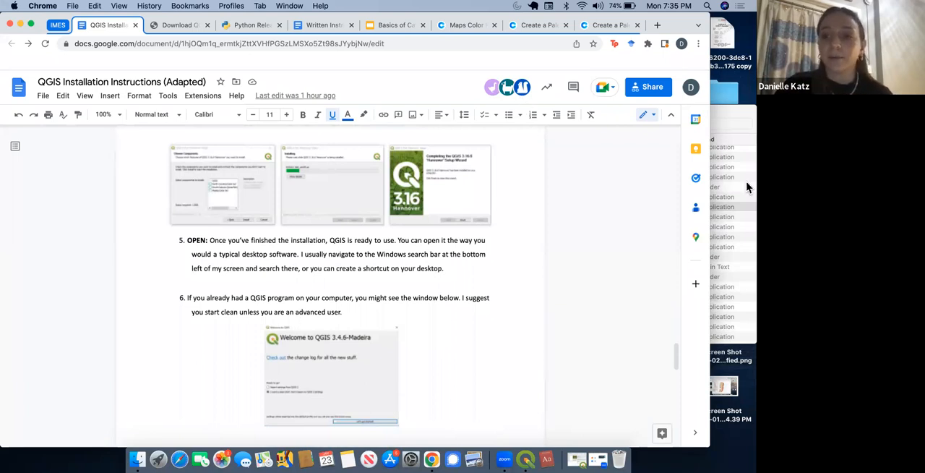
scroll(373, 305, "down", 3)
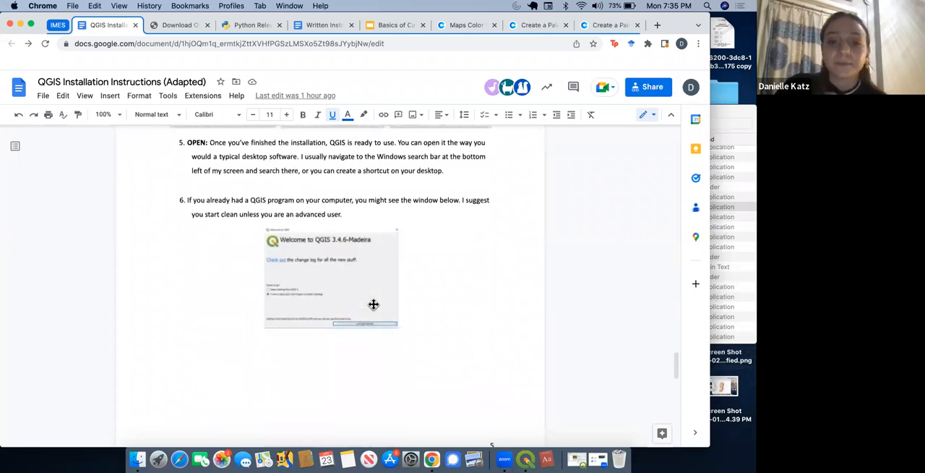
Step: Read on through the QGIS installation instructions to step 8 and its home screen illustration
scroll(373, 304, "down", 10)
scroll(373, 304, "down", 5)
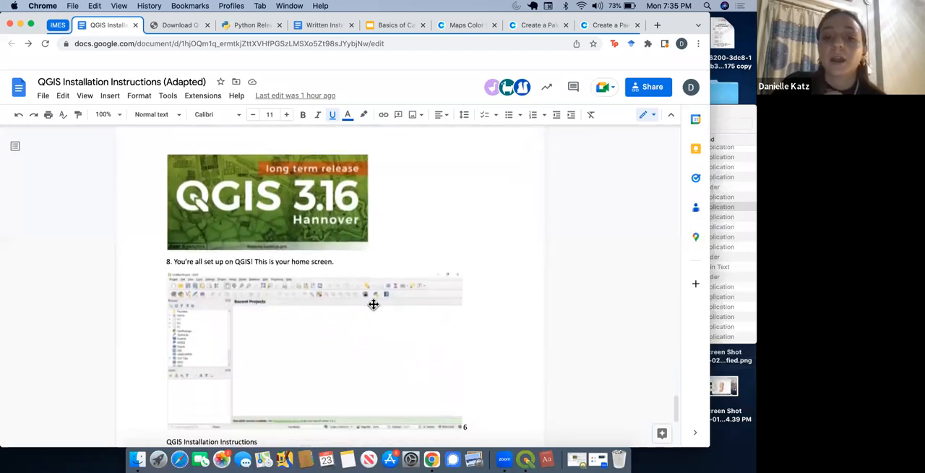
scroll(373, 304, "down", 3)
Step: Switch to QGIS to view its home screen in full-screen mode, then restore the window and minimize it
left_click(526, 459)
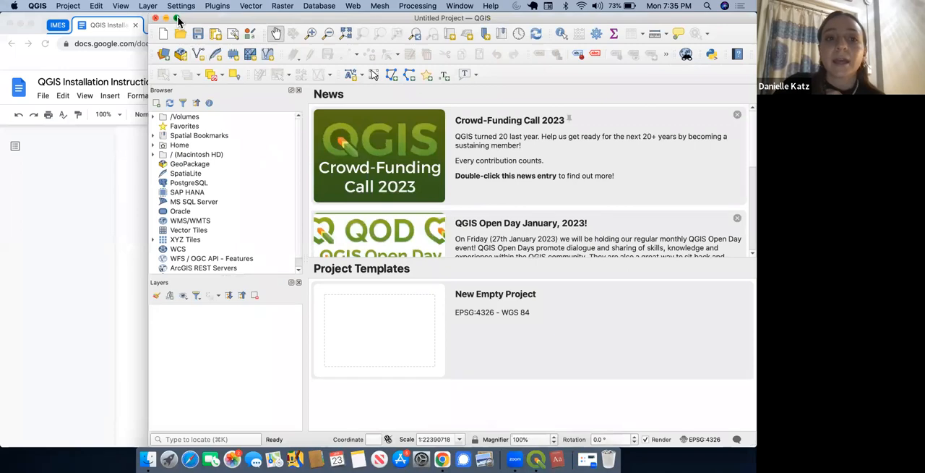
left_click(178, 19)
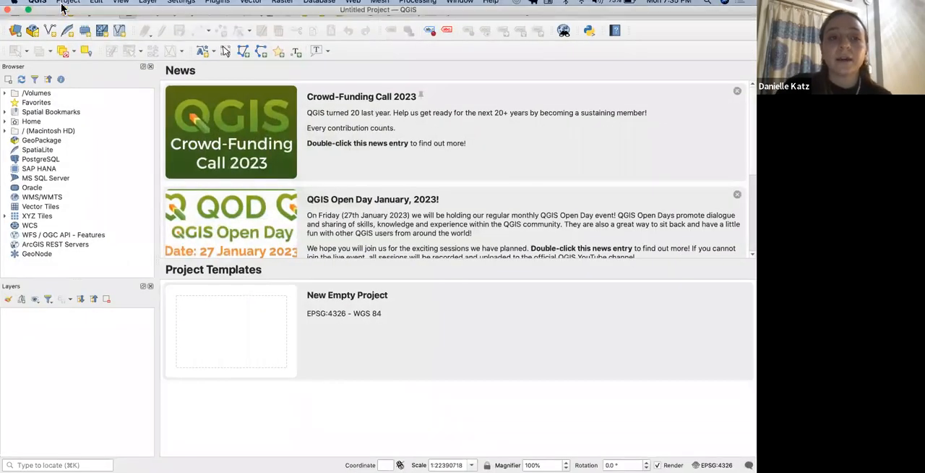
left_click(29, 16)
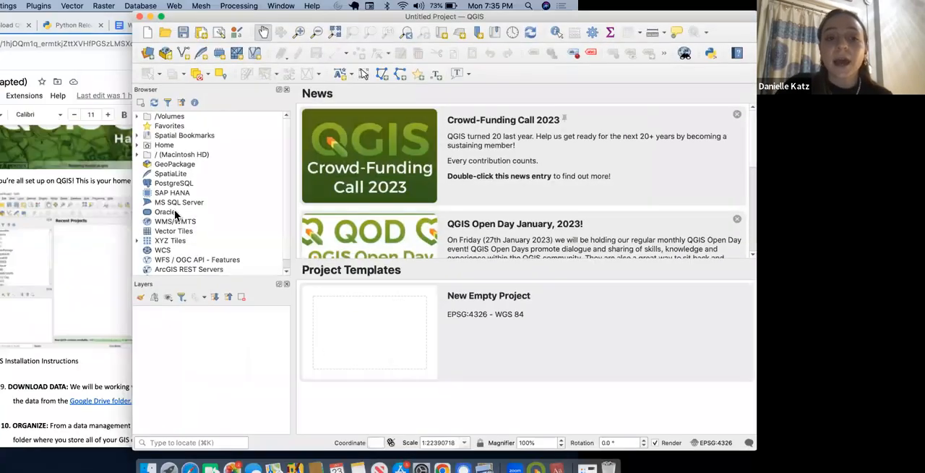
left_click(166, 19)
Step: Open the DATA Google Drive folder linked in the Download Data instruction of step 9
scroll(224, 258, "down", 5)
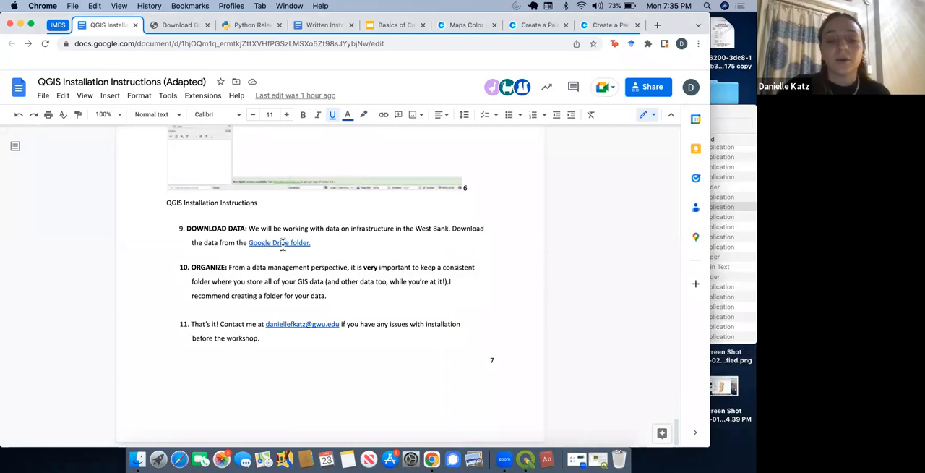
left_click(275, 243)
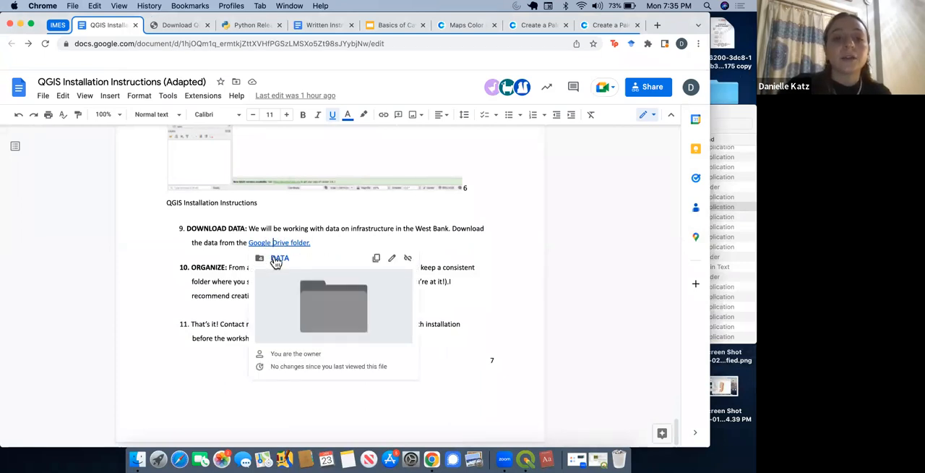
left_click(274, 256)
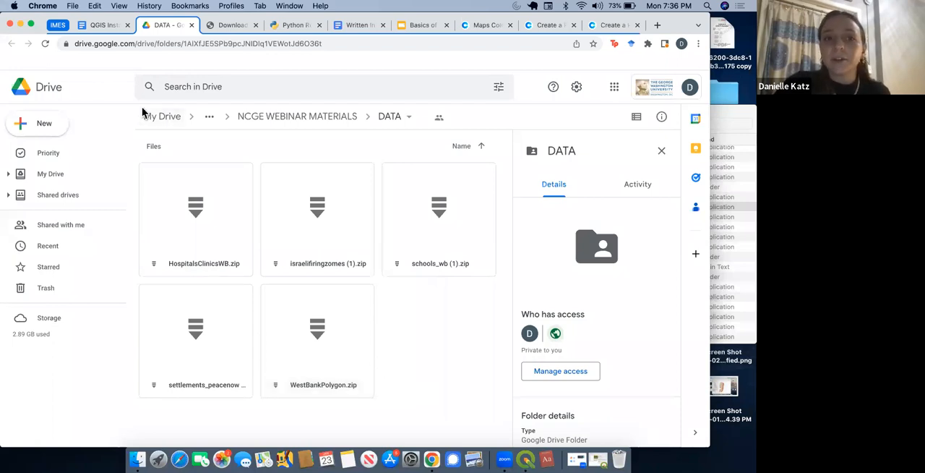
Step: Review the Organize instruction in the document alongside the zipped files in the DATA folder, ending back at the document
left_click(106, 26)
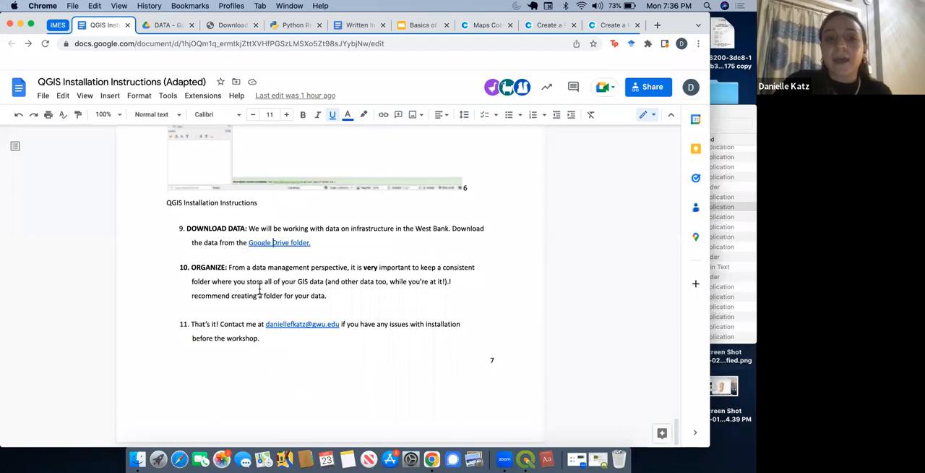
left_click(168, 26)
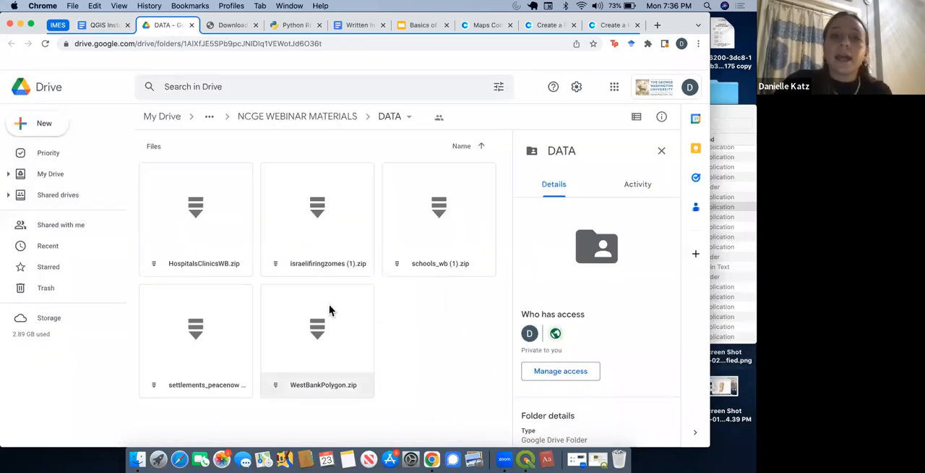
left_click(110, 29)
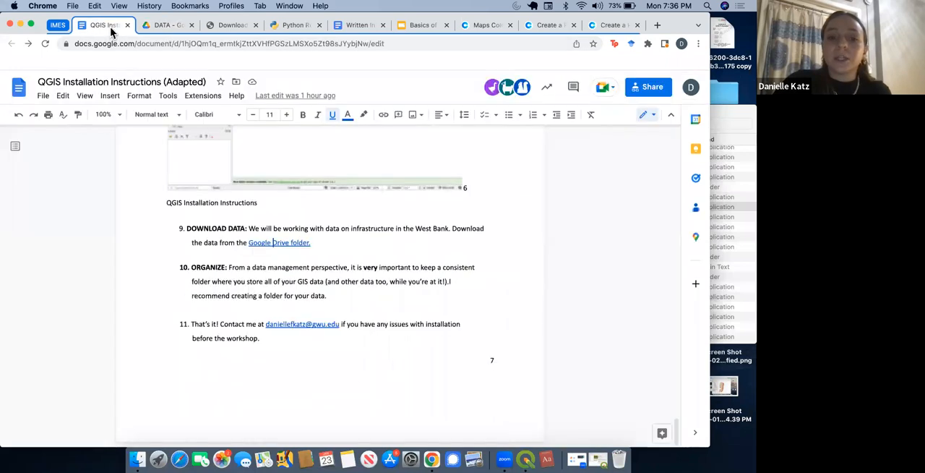
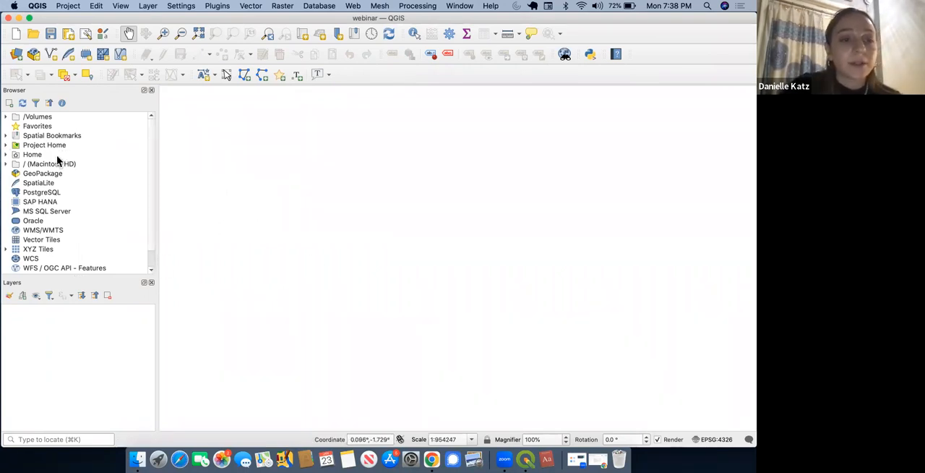
Step: Expand the Home, Desktop and West Bank Infrastructure Webinar folders in the file browser to reach the workshop data
left_click(6, 155)
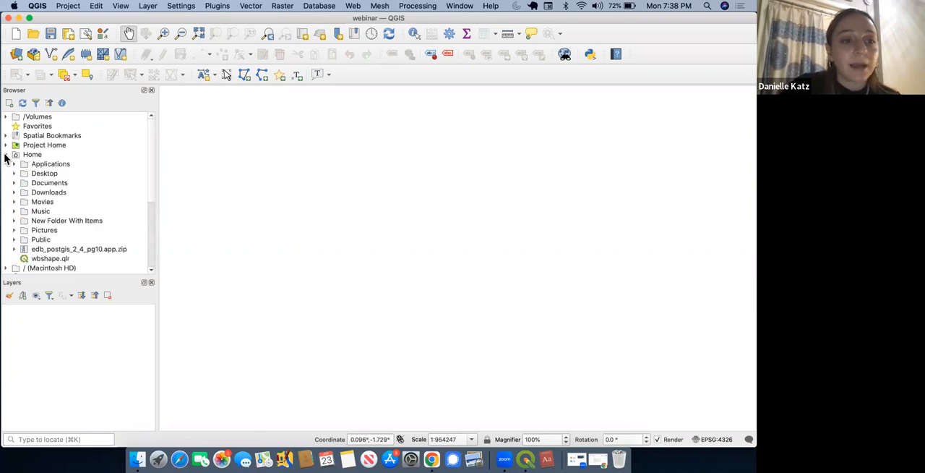
left_click(13, 174)
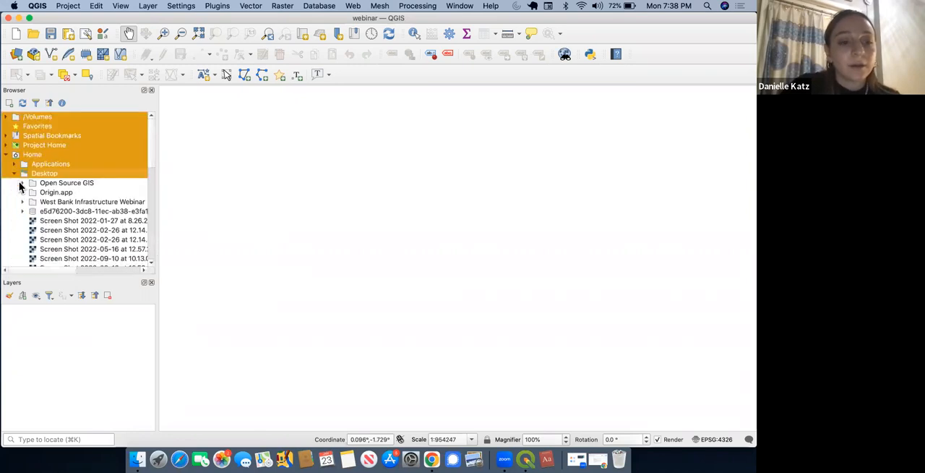
left_click(91, 182)
left_click(36, 204)
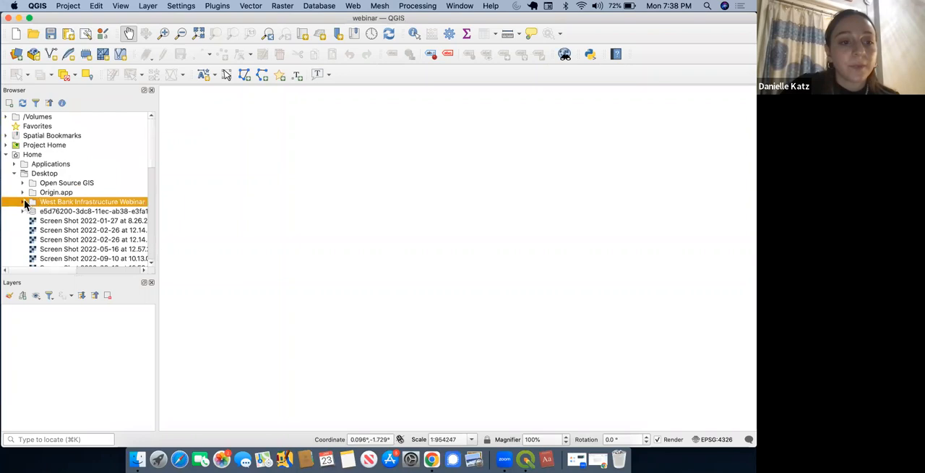
left_click(23, 202)
left_click_drag(149, 140, 149, 157)
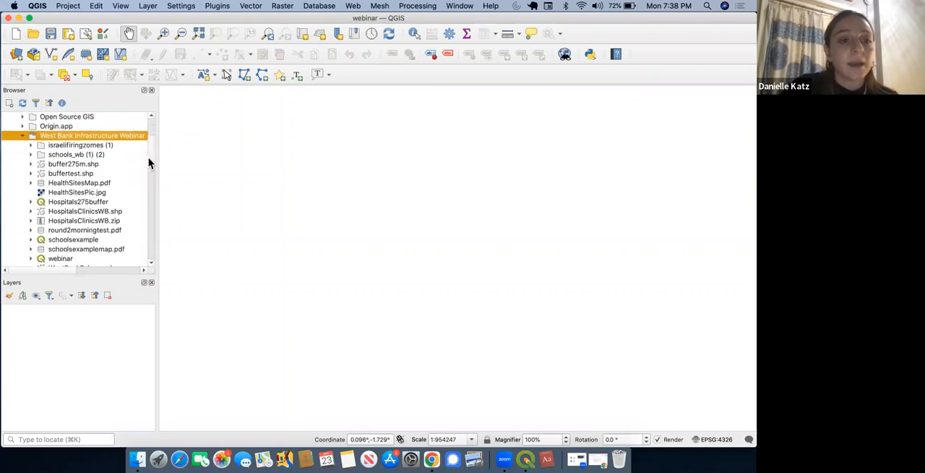
Step: Add IsraeliFiringZomes.shp from the israelifiringzomes (1) folder to the project as a layer
left_click(31, 145)
left_click(74, 159)
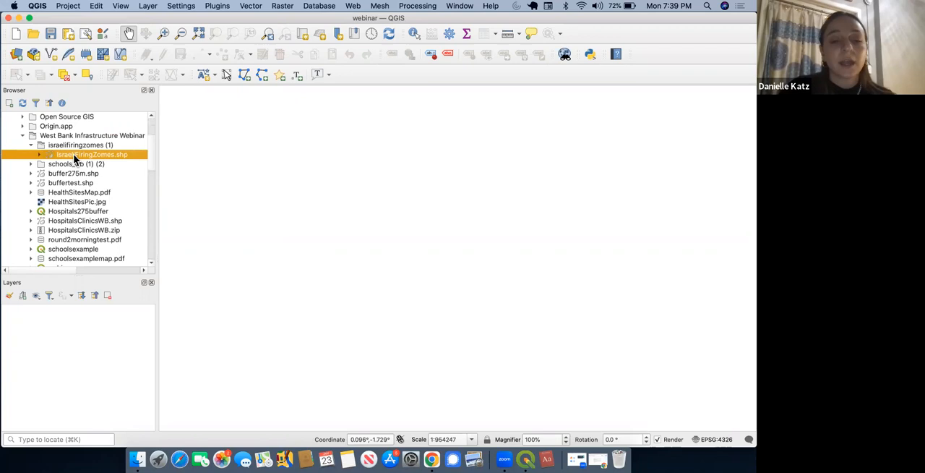
mouse_move(79, 153)
left_mouse_down()
mouse_move(94, 181)
mouse_move(72, 333)
left_mouse_up()
left_click_drag(468, 233, 460, 234)
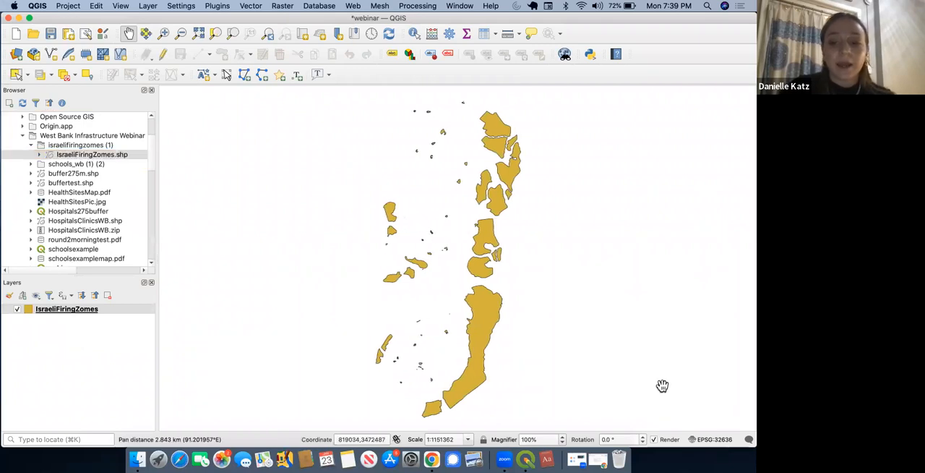
left_click_drag(499, 324, 513, 324)
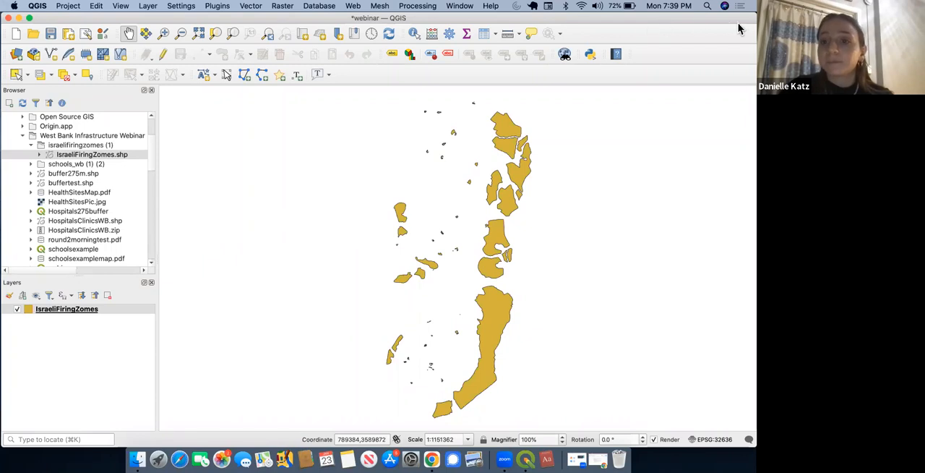
Step: Examine the extent of the project's coordinate reference system on its preview map and accept the project properties
left_click(714, 440)
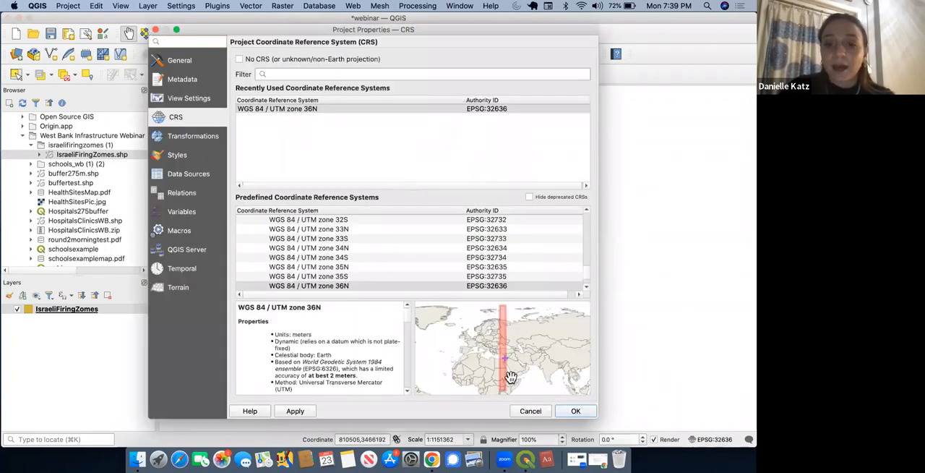
scroll(506, 365, "up", 3)
left_click_drag(504, 367, 496, 351)
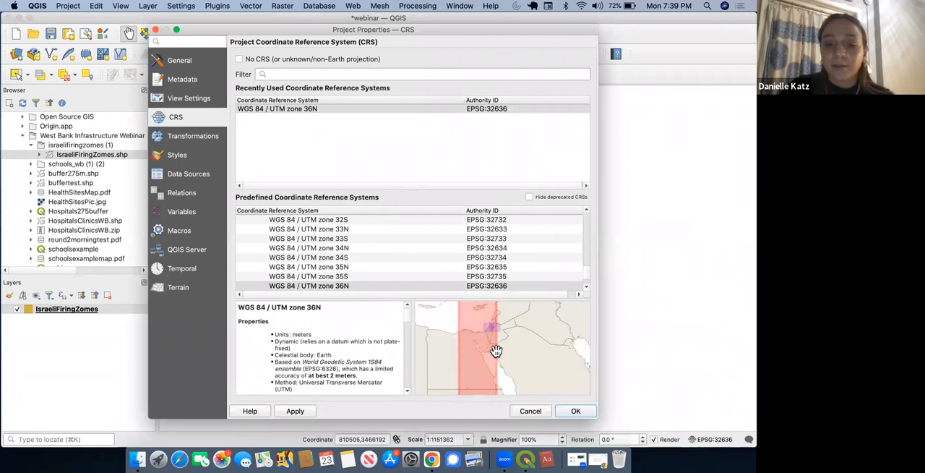
left_click(577, 411)
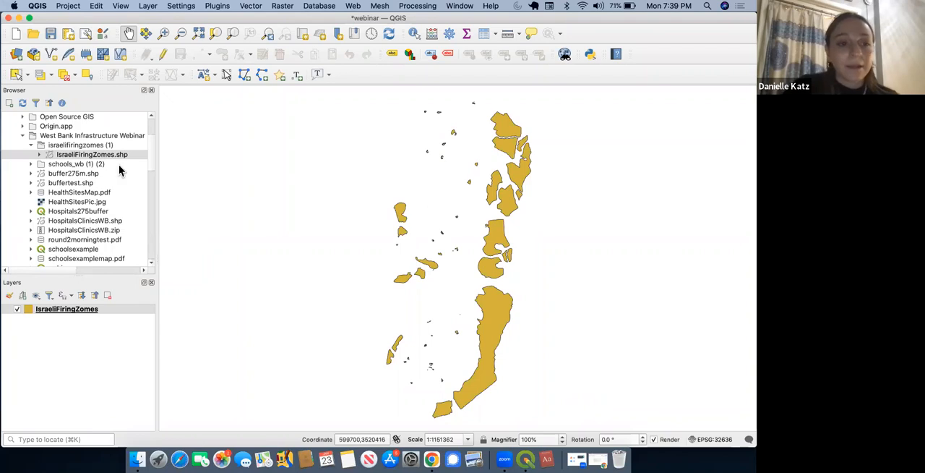
Step: Add schools_WB.shp from the schools_wb (1) (2) folder as a layer and collapse both data subfolders
left_click(31, 165)
left_click_drag(74, 173, 70, 319)
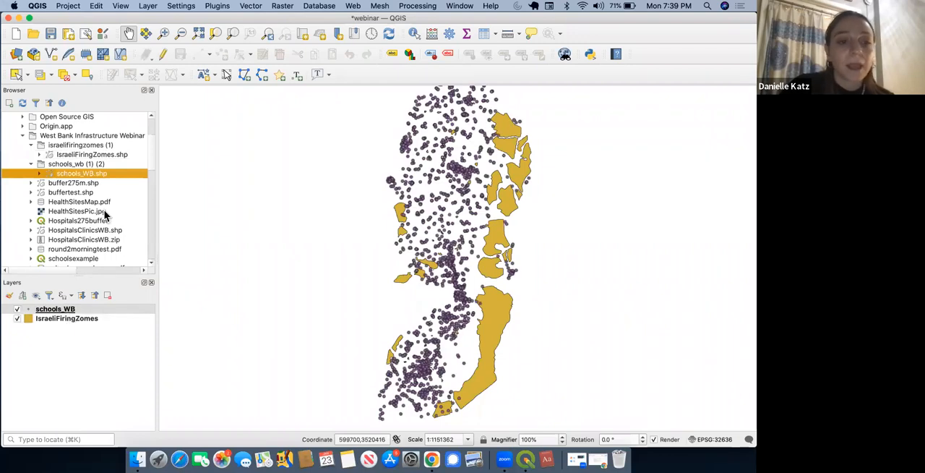
left_click(31, 163)
left_click(31, 145)
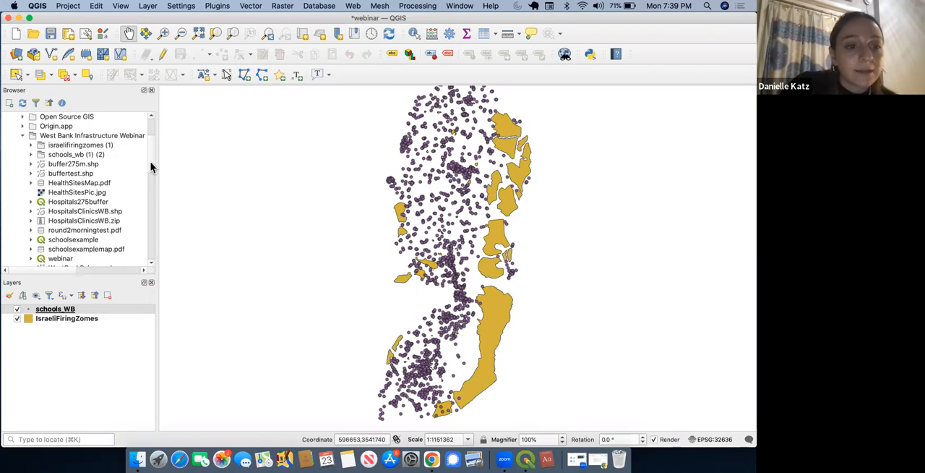
Step: Add WestBankPolygon.shp from inside WestBankPolygon.zip to the project as a layer
scroll(152, 176, "down", 3)
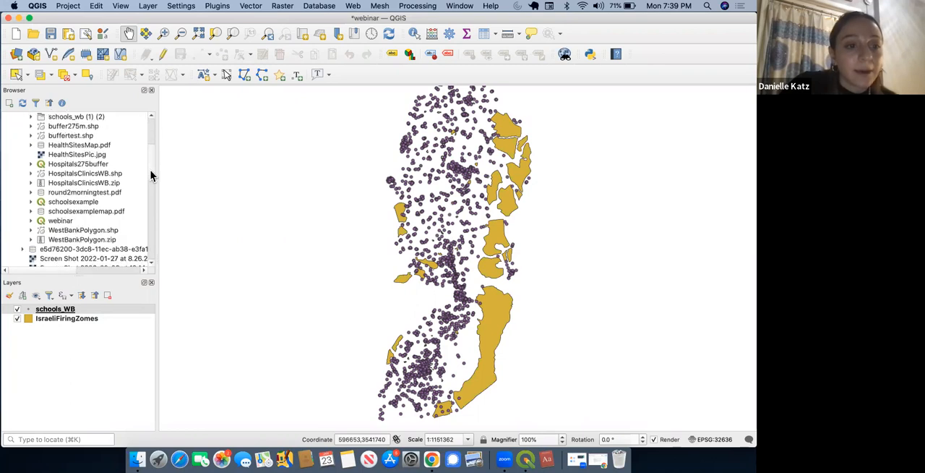
left_click(31, 229)
left_click(32, 230)
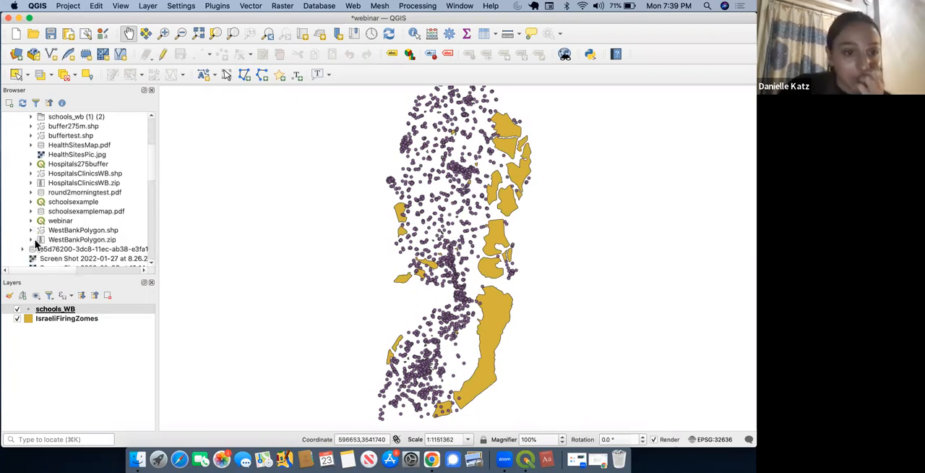
left_click(31, 239)
scroll(150, 176, "down", 3)
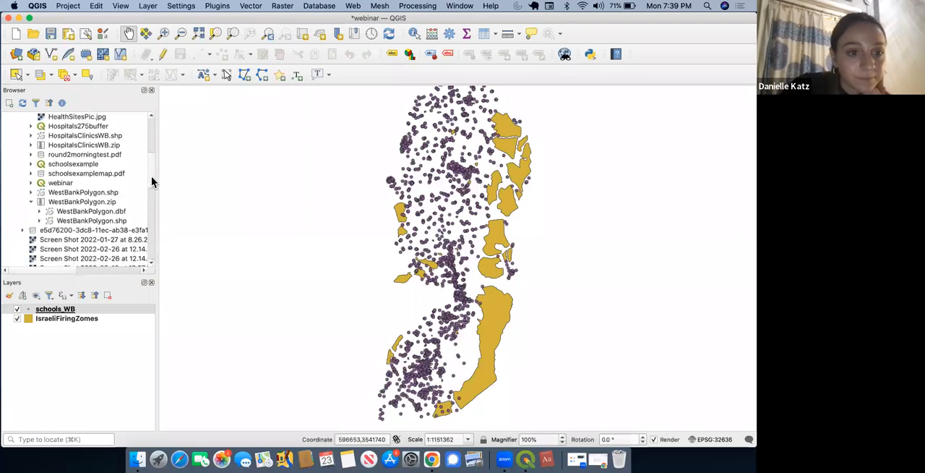
mouse_move(106, 225)
left_mouse_down()
mouse_move(77, 337)
mouse_move(89, 328)
left_mouse_up()
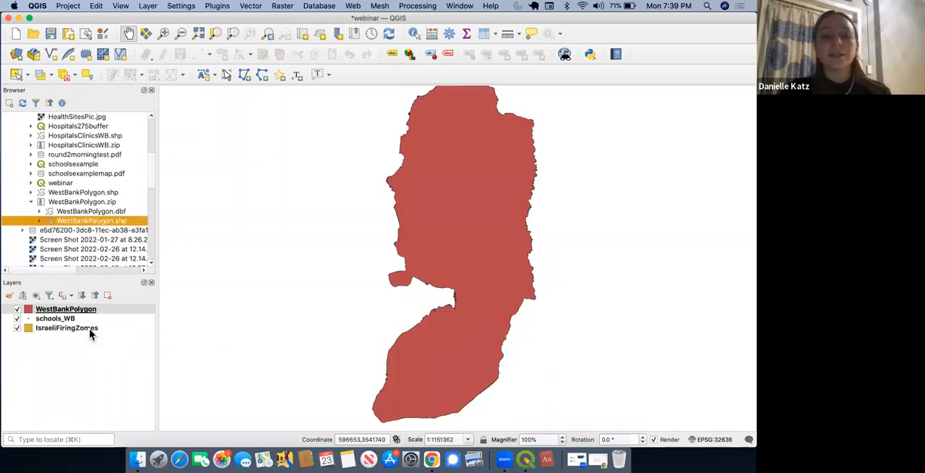
Step: Move the WestBankPolygon layer below schools_WB and IsraeliFiringZomes in the layer order and save the project
left_click(57, 309)
left_click_drag(57, 308, 57, 338)
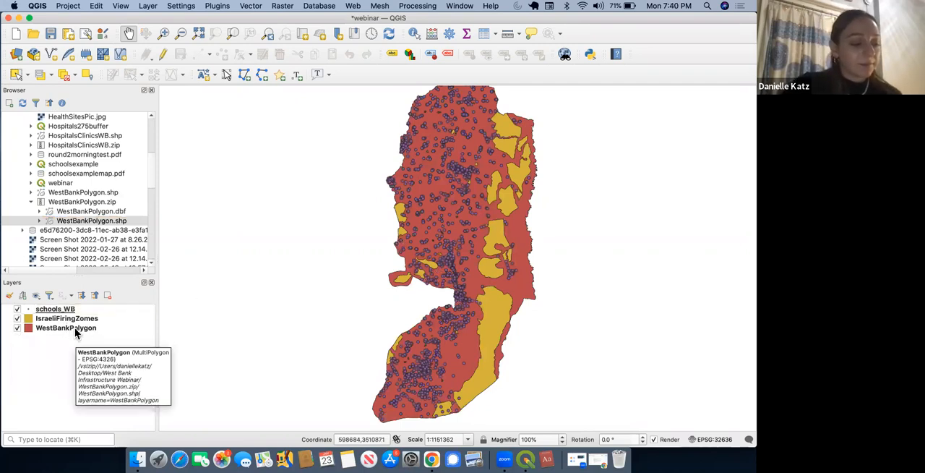
left_click(50, 34)
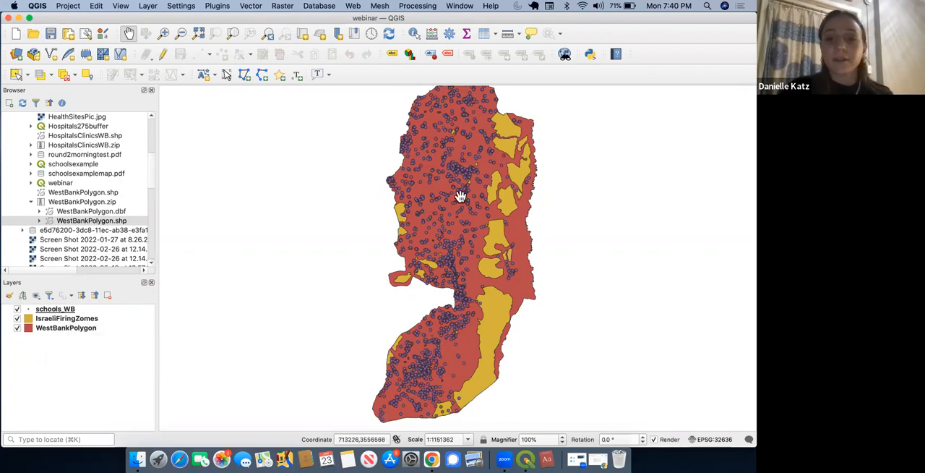
Step: Open the attribute table of the schools_WB layer
scroll(459, 196, "up", 1)
scroll(460, 196, "up", 10)
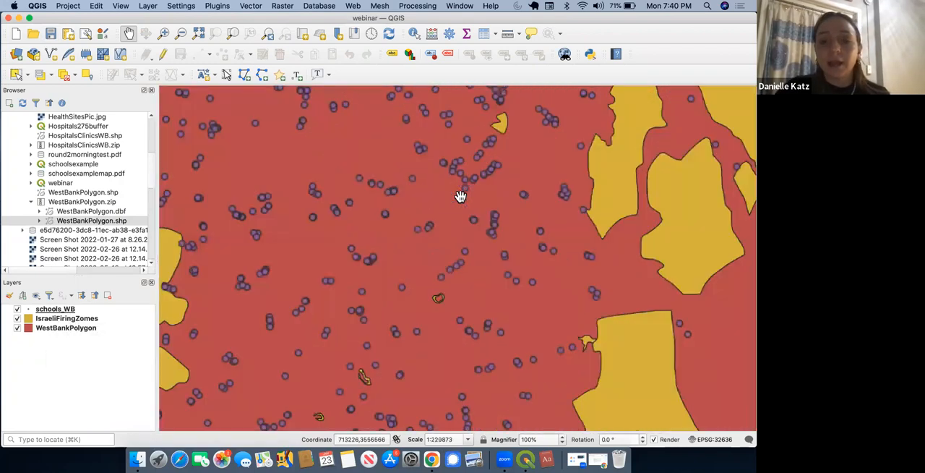
scroll(460, 196, "down", 6)
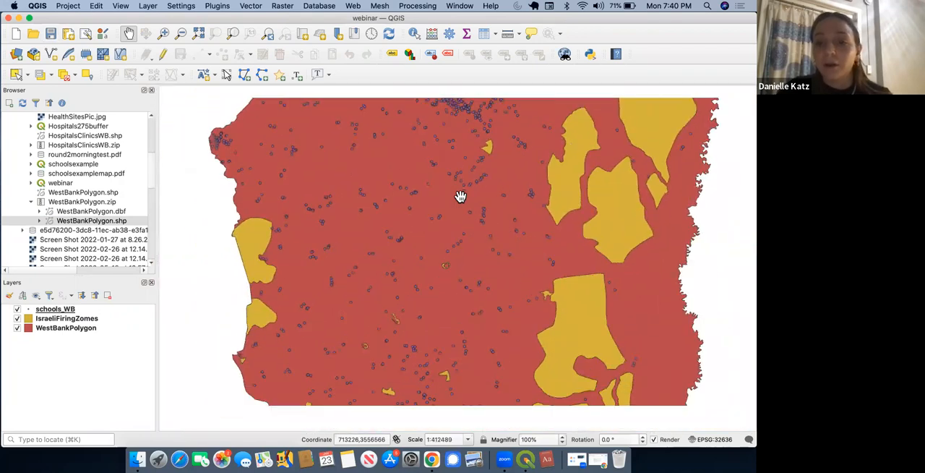
scroll(461, 196, "down", 5)
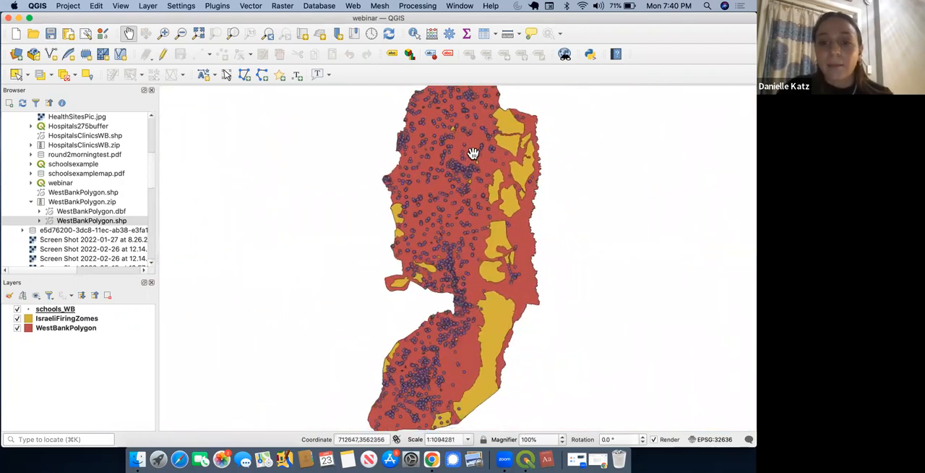
left_click_drag(499, 130, 444, 169)
scroll(445, 163, "down", 1)
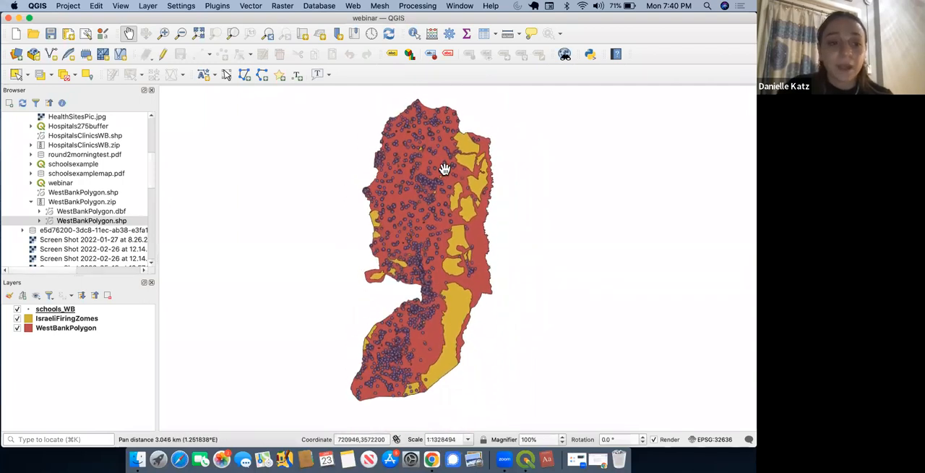
right_click(65, 311)
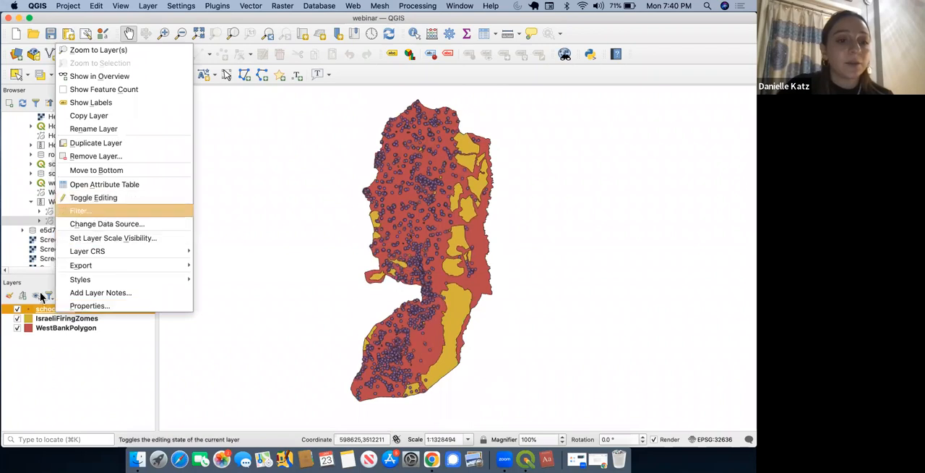
left_click(113, 184)
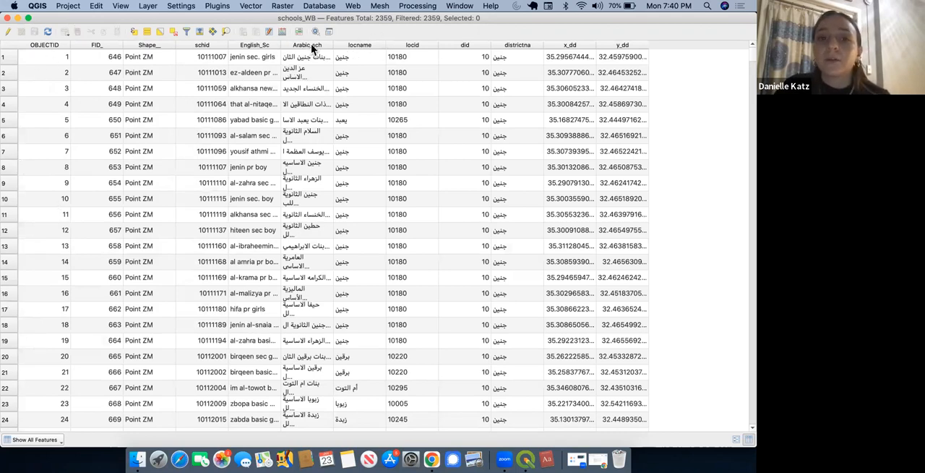
Step: Sort the schools attribute table by English_Sc and by Arabic_sch to review the school names, and close the table
left_click(269, 44)
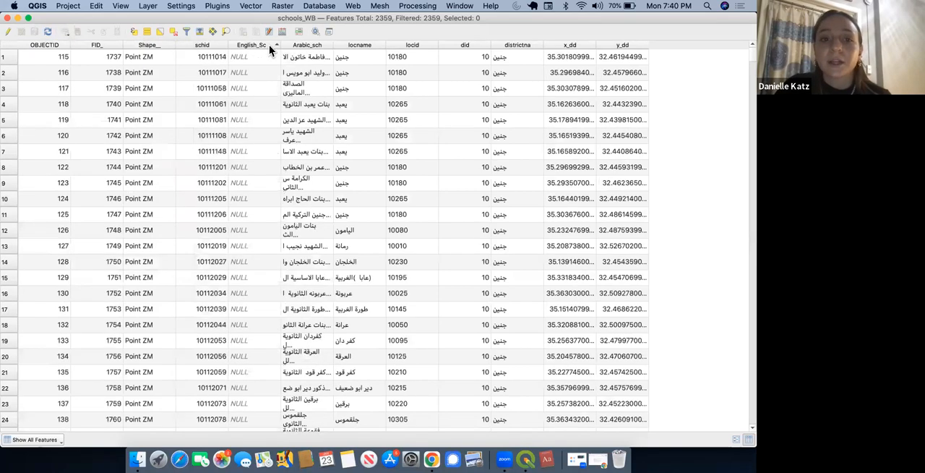
left_click(258, 44)
scroll(267, 168, "down", 10)
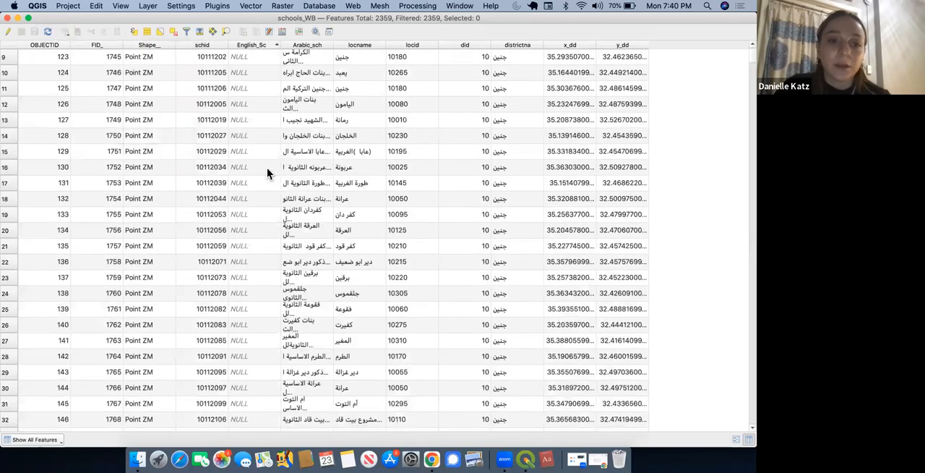
scroll(267, 168, "down", 8)
scroll(264, 151, "up", 20)
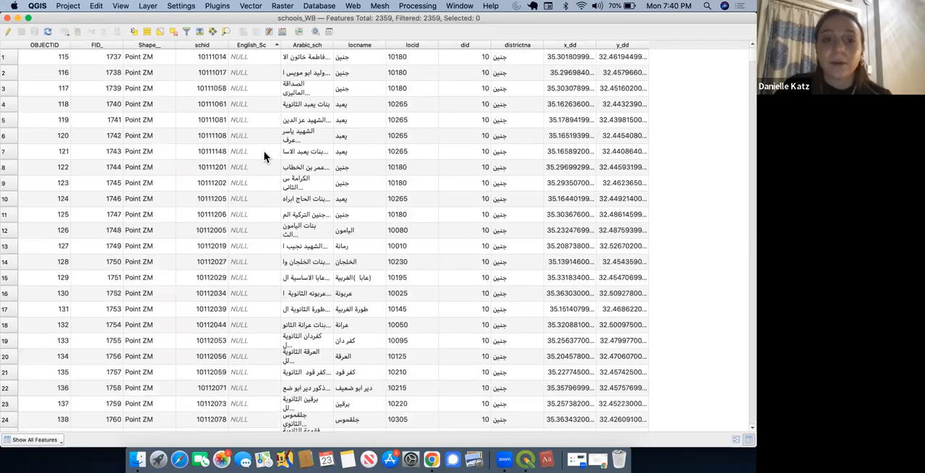
left_click(306, 44)
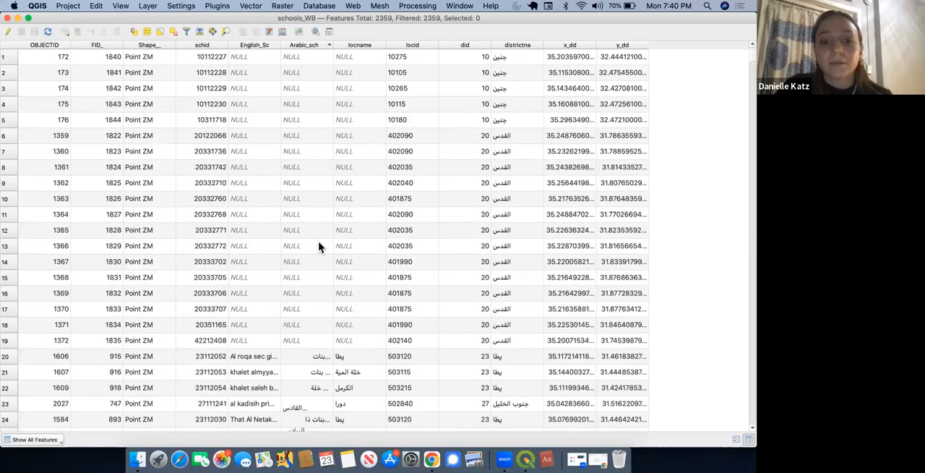
scroll(320, 244, "down", 10)
scroll(320, 244, "up", 10)
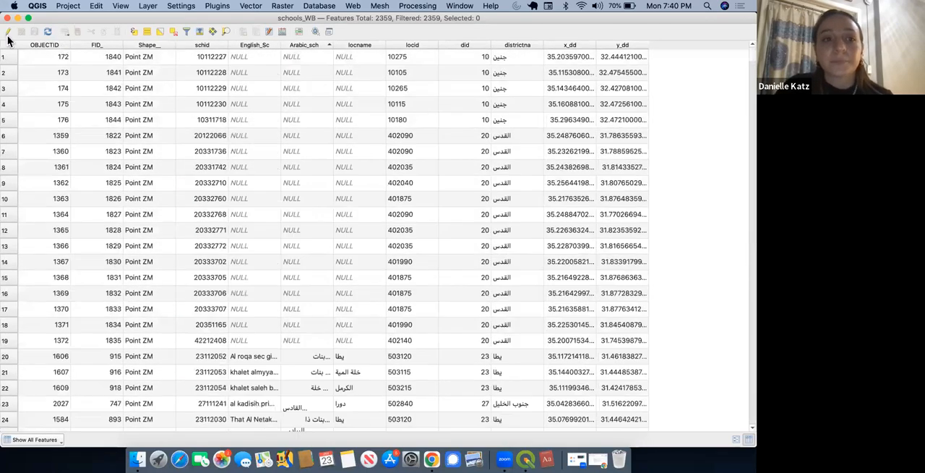
left_click(8, 18)
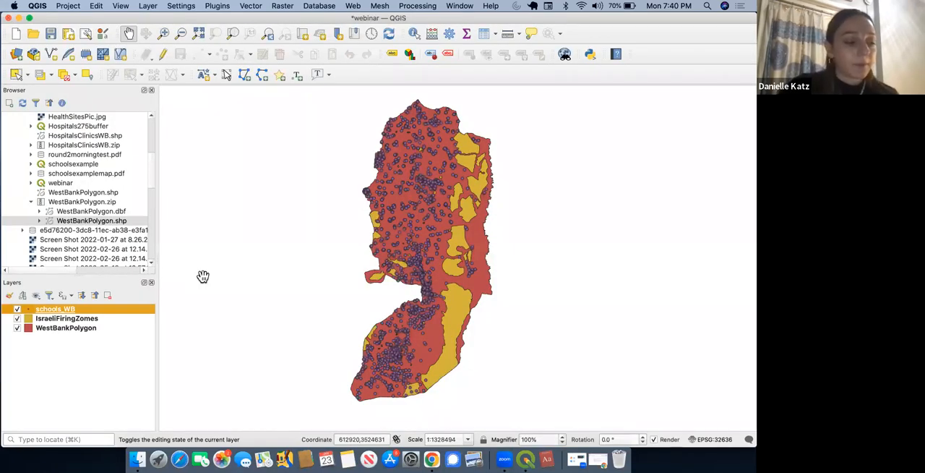
Step: Select the IsraeliFiringZomes layer and examine its polygons against the schools and the West Bank outline on the map
left_click(81, 320)
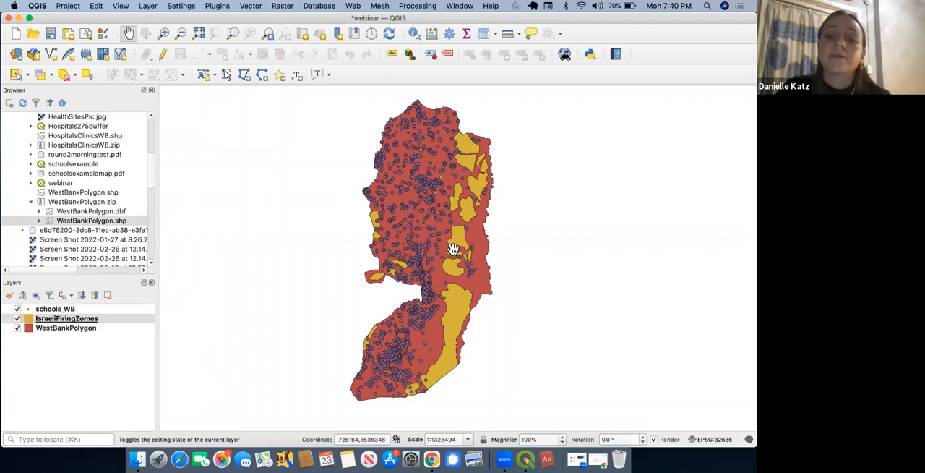
scroll(452, 248, "up", 5)
scroll(451, 249, "up", 2)
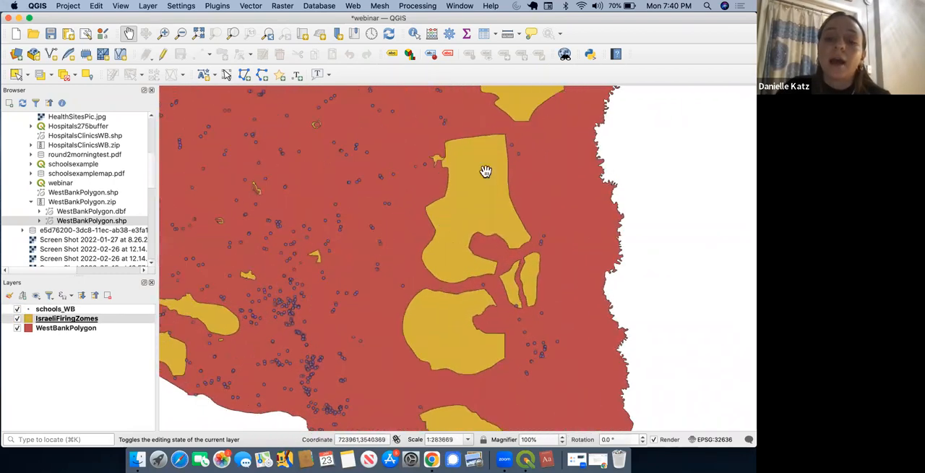
scroll(444, 286, "down", 5)
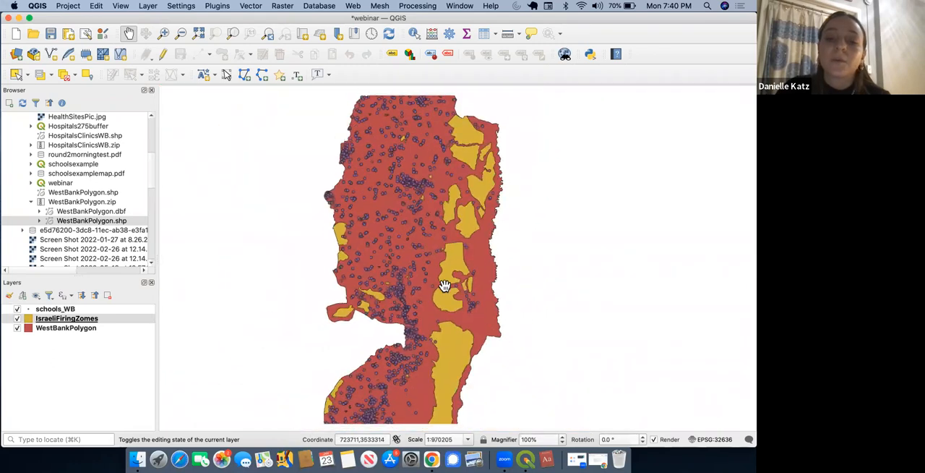
mouse_move(444, 286)
left_mouse_down()
mouse_move(444, 277)
mouse_move(434, 294)
left_mouse_up()
scroll(444, 277, "down", 2)
scroll(445, 278, "down", 1)
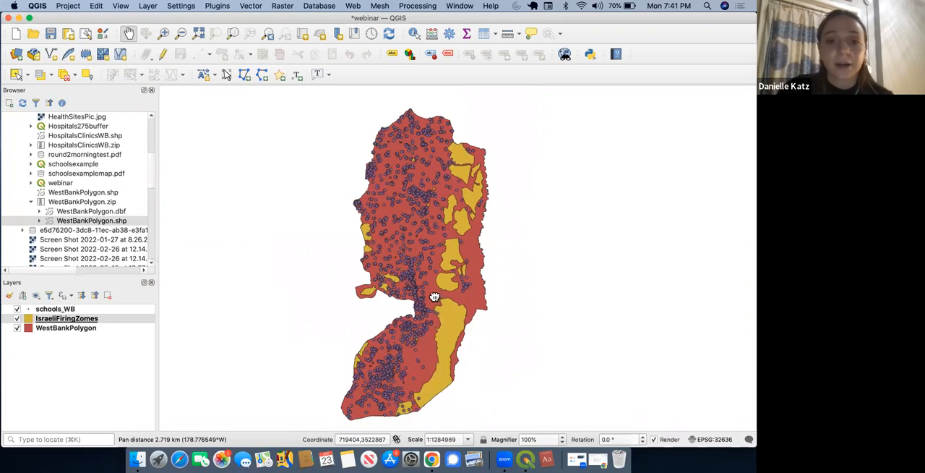
left_click(51, 319)
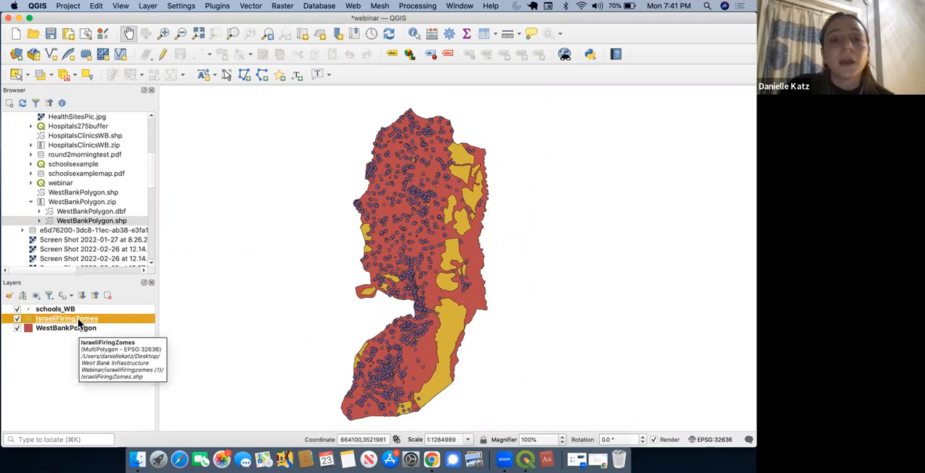
Step: Open the Buffer geoprocessing tool with IsraeliFiringZomes as the input layer and set the distance to 275 meters
left_click(250, 7)
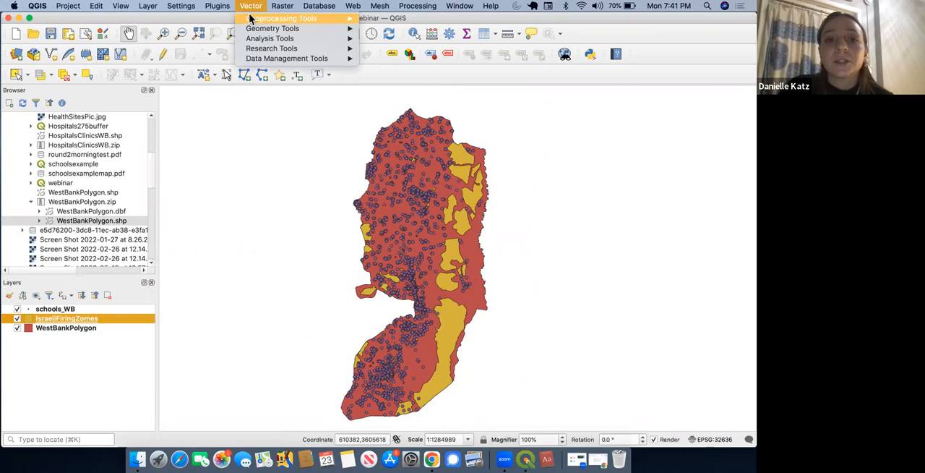
mouse_move(252, 18)
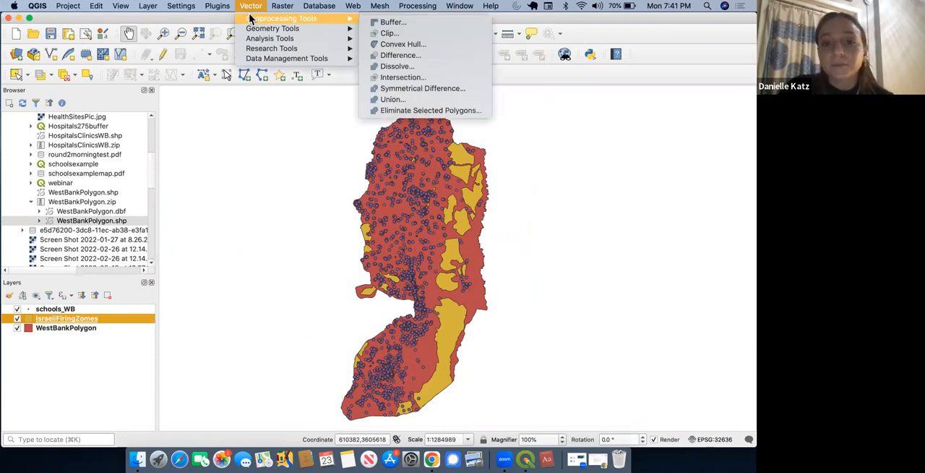
left_click(391, 22)
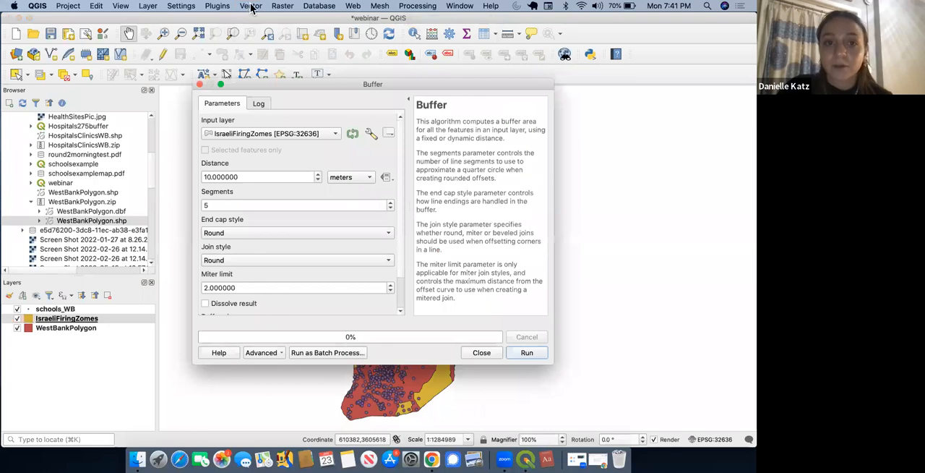
left_click_drag(290, 85, 314, 75)
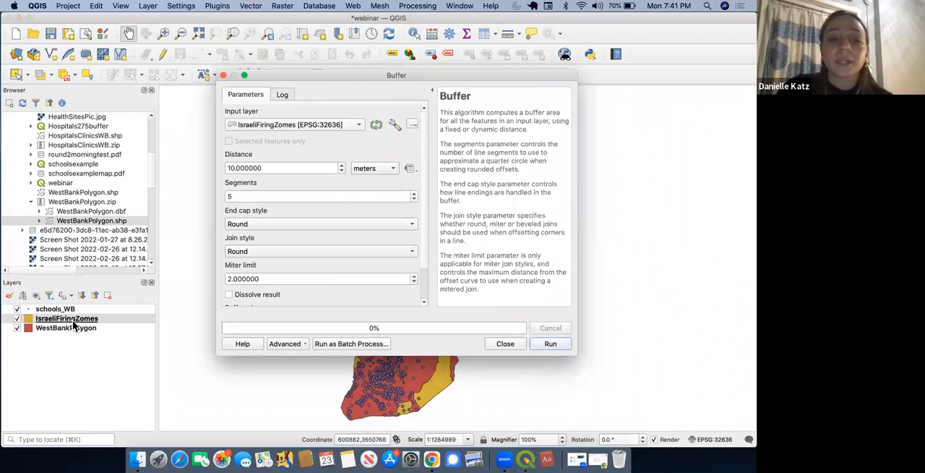
left_click(355, 126)
left_click(354, 128)
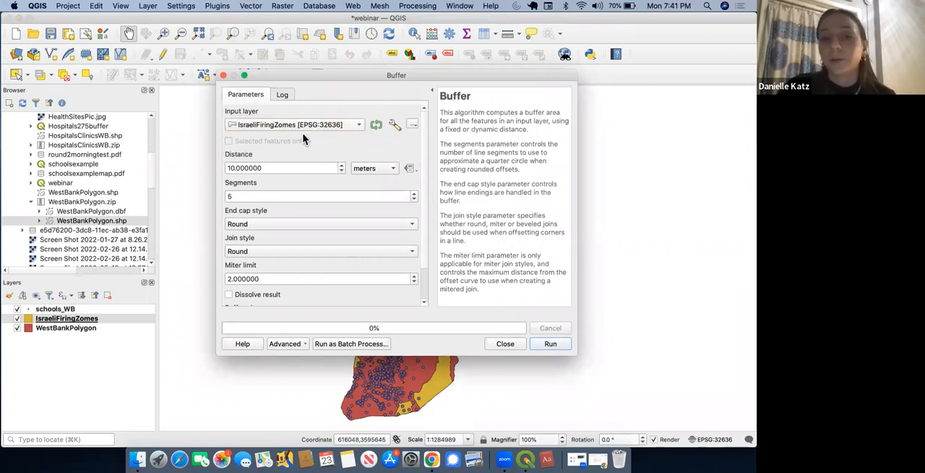
double_click(240, 168)
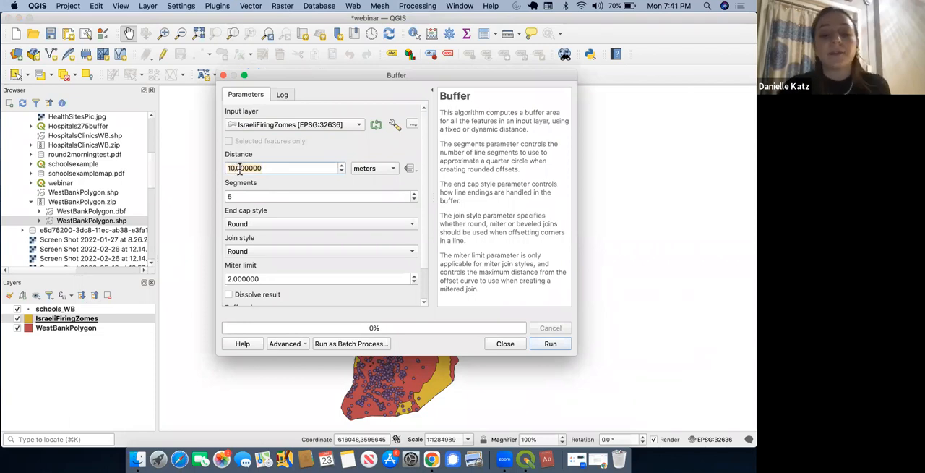
type("275")
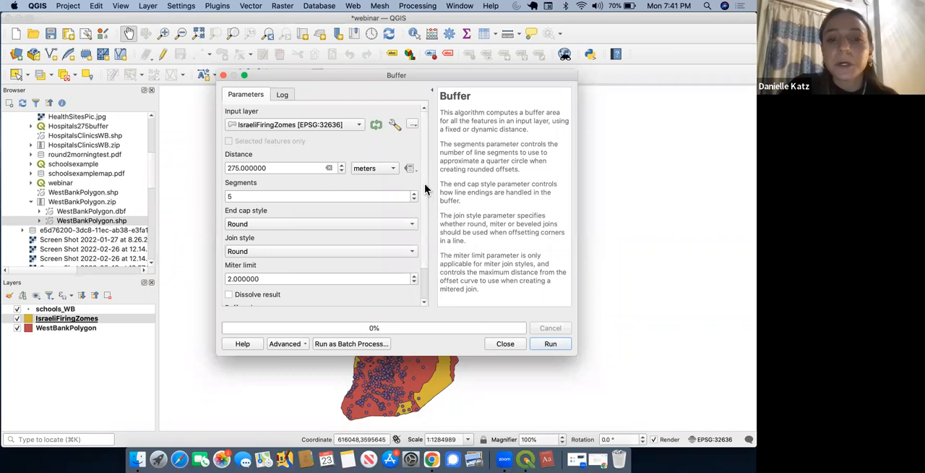
Step: Enable Dissolve result, run the buffer as a temporary layer, and close the tool
scroll(424, 183, "down", 3)
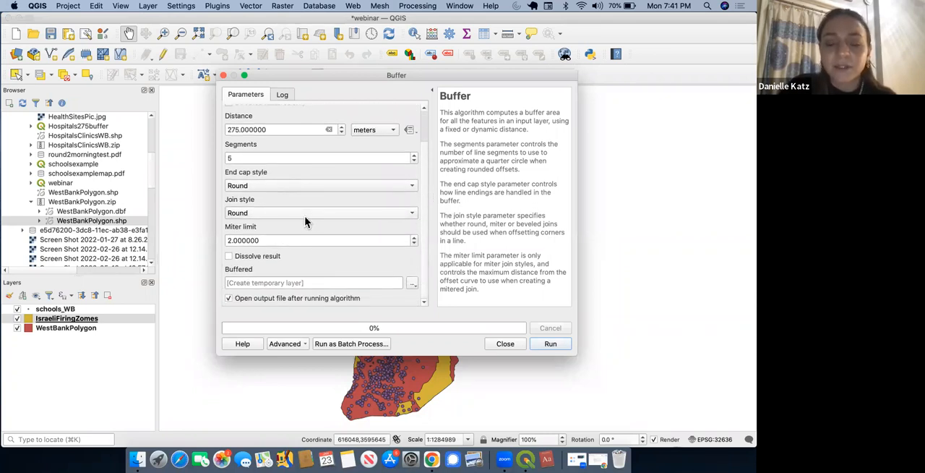
left_click(261, 256)
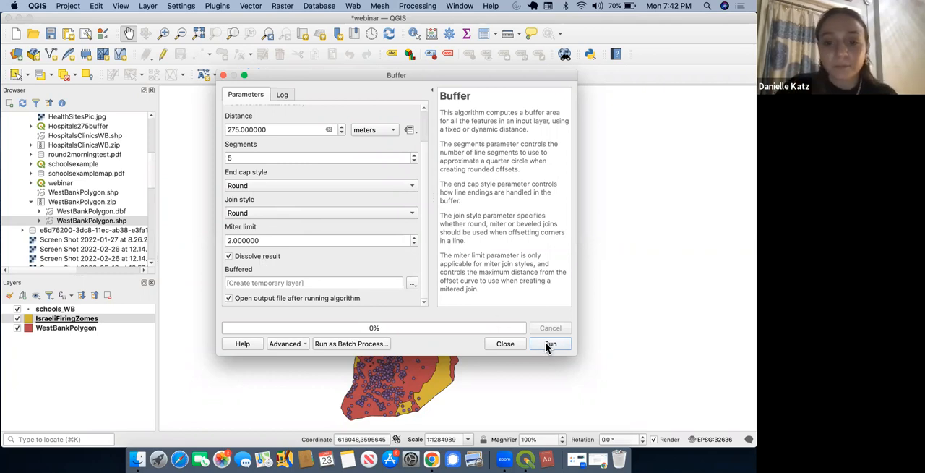
left_click(549, 344)
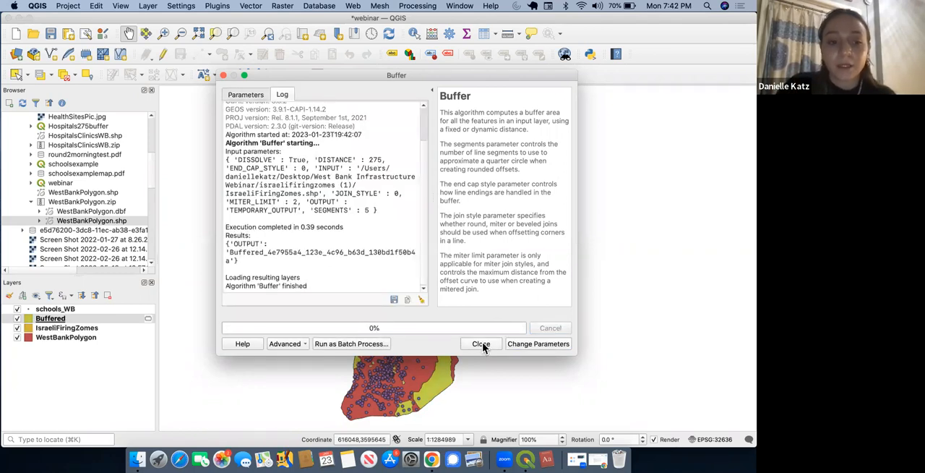
left_click(481, 344)
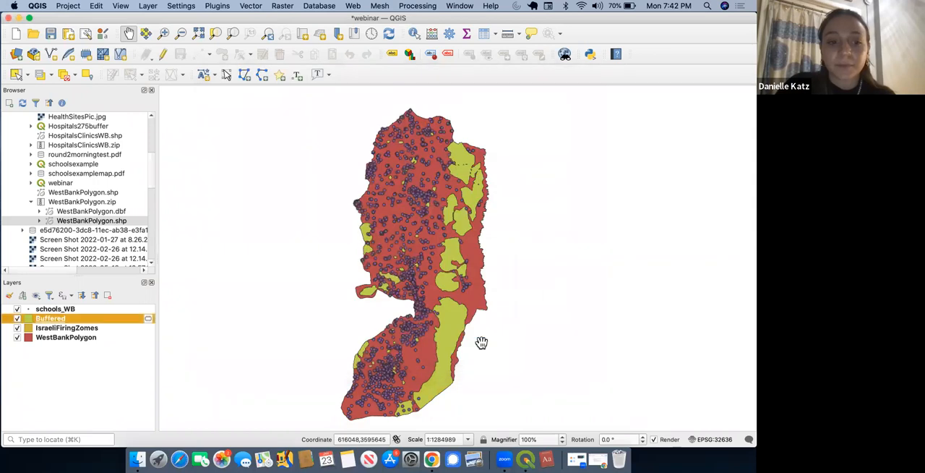
Step: Move the Buffered layer directly below IsraeliFiringZomes and examine the buffer rims around the firing zones on the map
left_click(59, 319)
left_click_drag(59, 329, 57, 330)
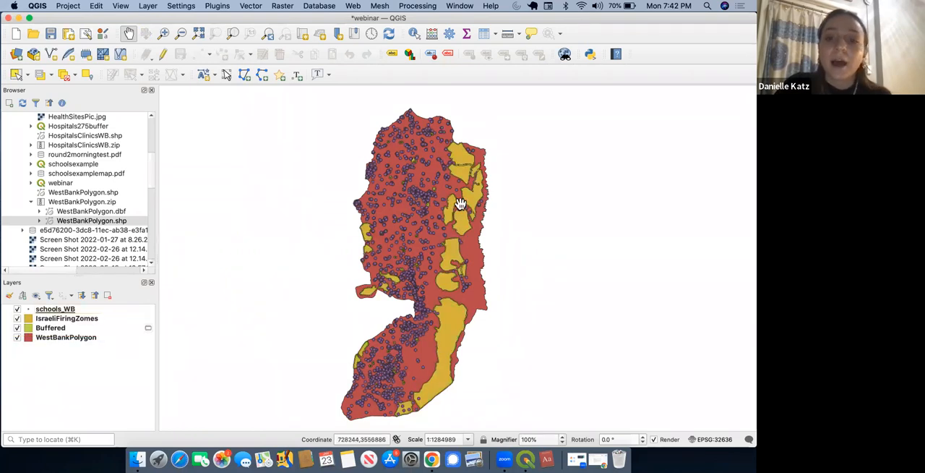
scroll(459, 204, "up", 1)
scroll(459, 203, "up", 5)
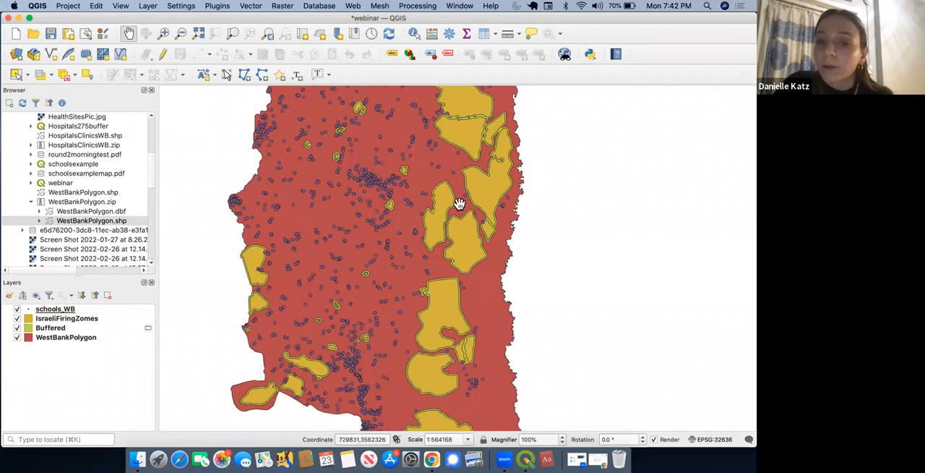
scroll(459, 204, "up", 3)
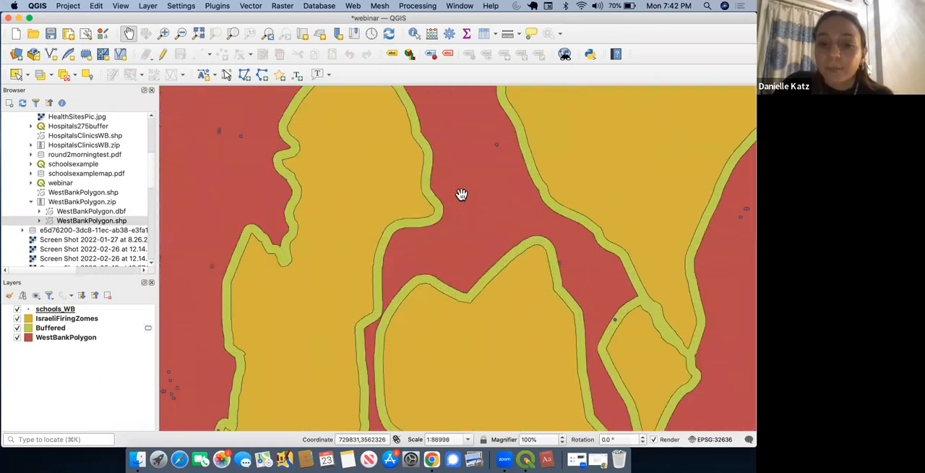
scroll(475, 301, "down", 5)
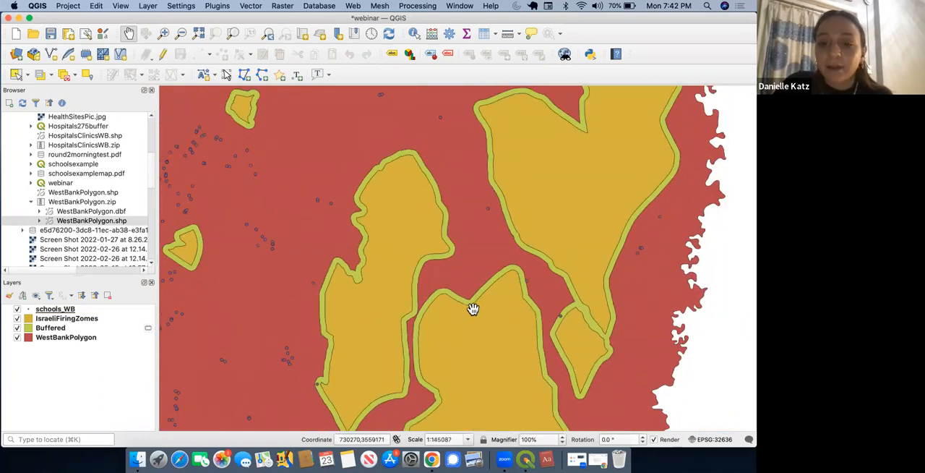
scroll(473, 309, "down", 4)
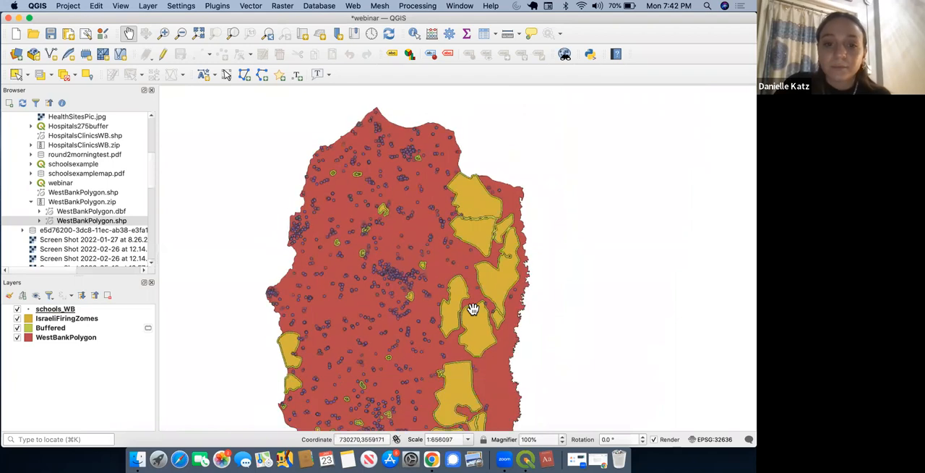
left_click_drag(454, 344, 419, 233)
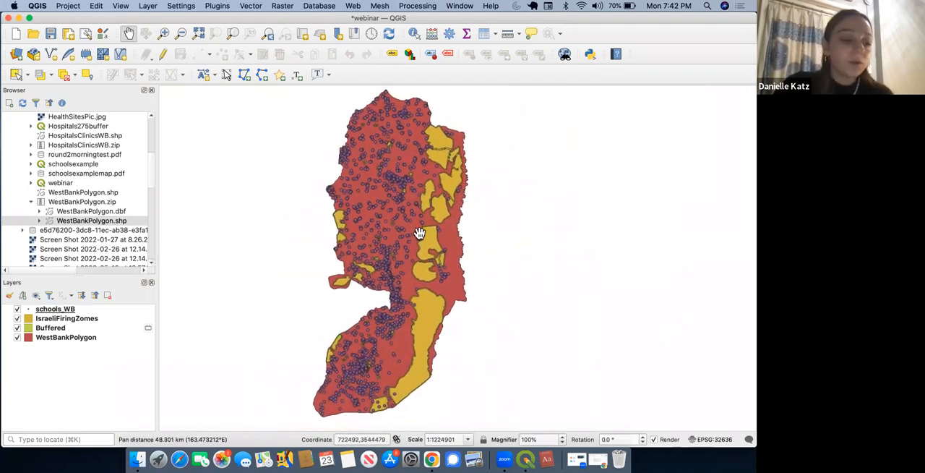
left_click_drag(412, 253, 418, 255)
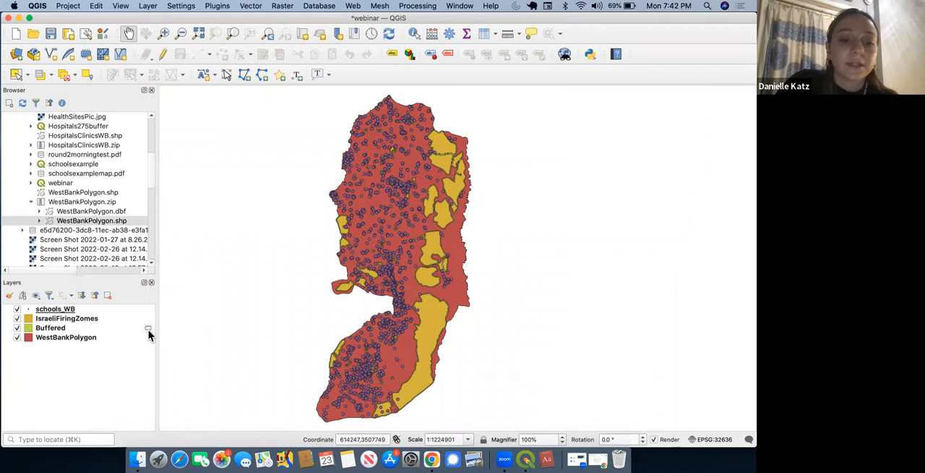
left_click(85, 327)
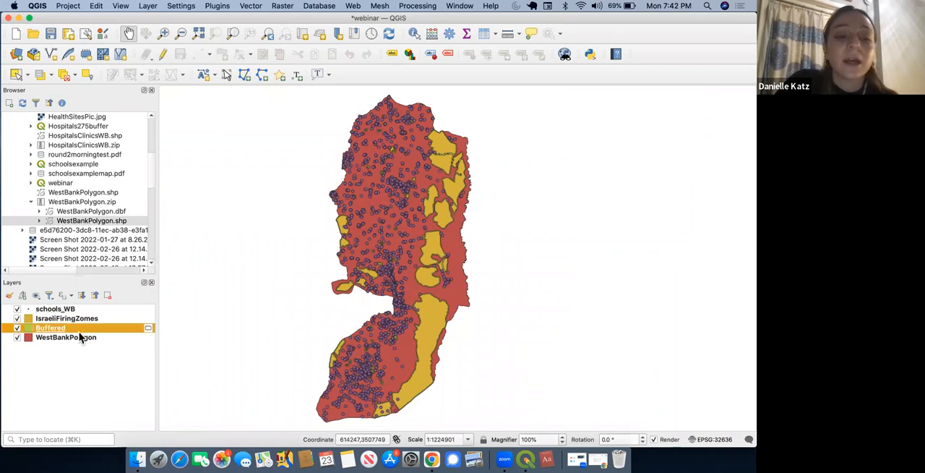
right_click(83, 333)
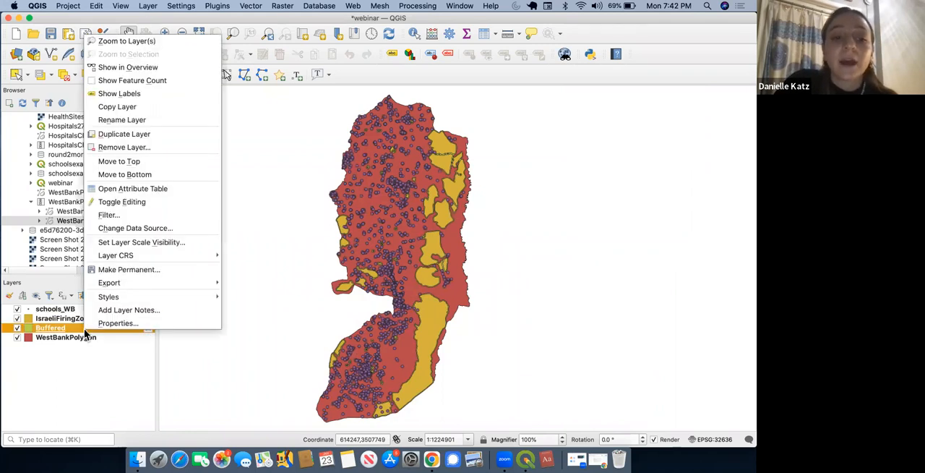
left_click(62, 374)
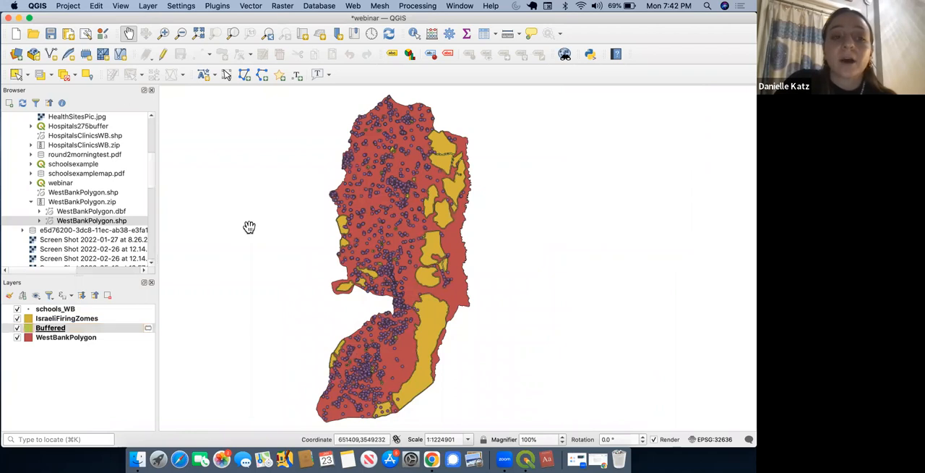
Step: Start making the Buffered scratch layer permanent as an ESRI Shapefile and choose the West Bank Infrastructure Webinar folder on the Desktop
left_click(58, 329)
right_click(57, 330)
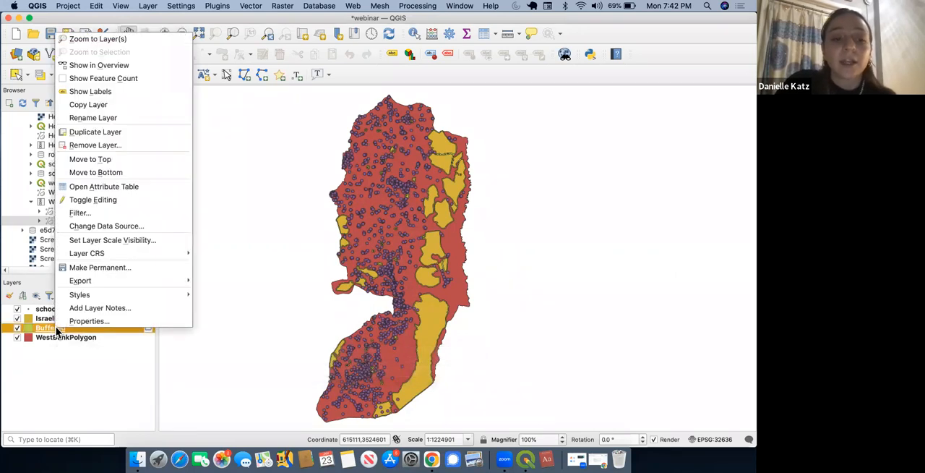
left_click(96, 267)
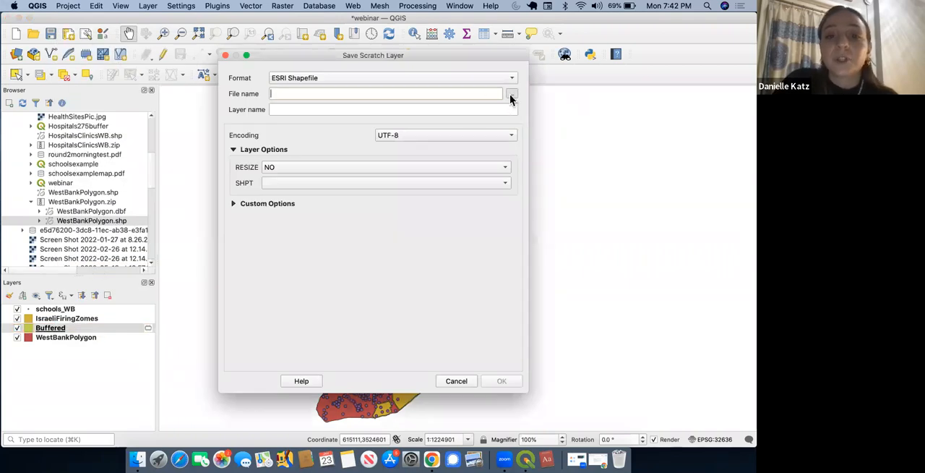
left_click(511, 94)
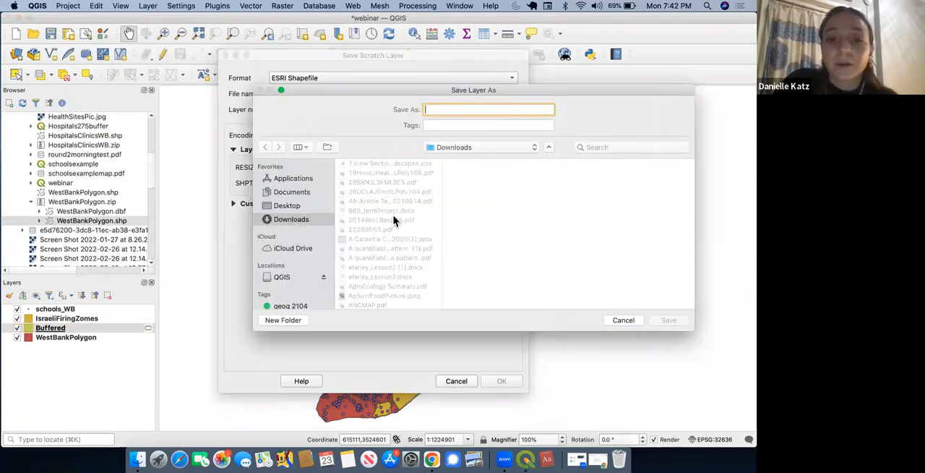
left_click(303, 205)
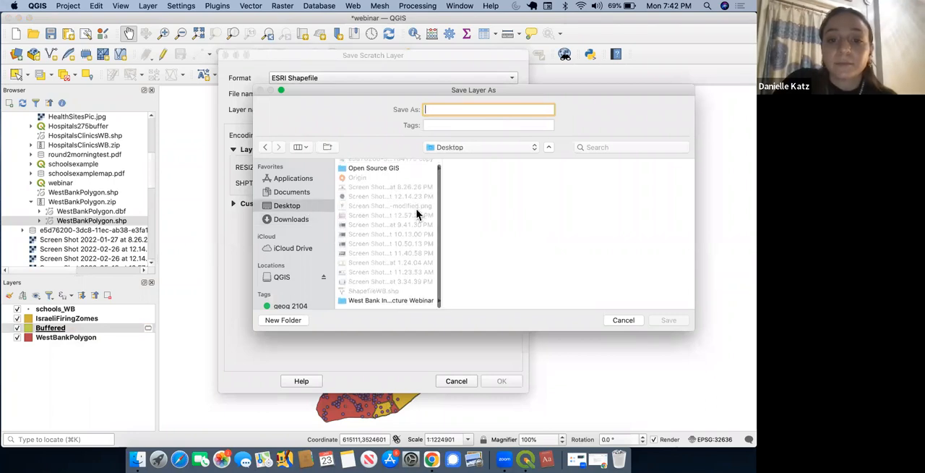
left_click(408, 304)
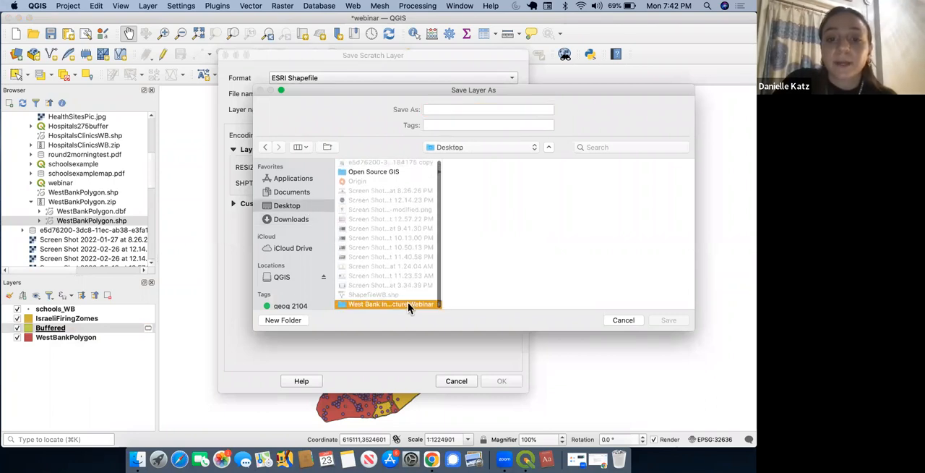
Step: Name the shapefile bufferwebinar and save the scratch layer to it
left_click(450, 109)
type("bufferzonewebina")
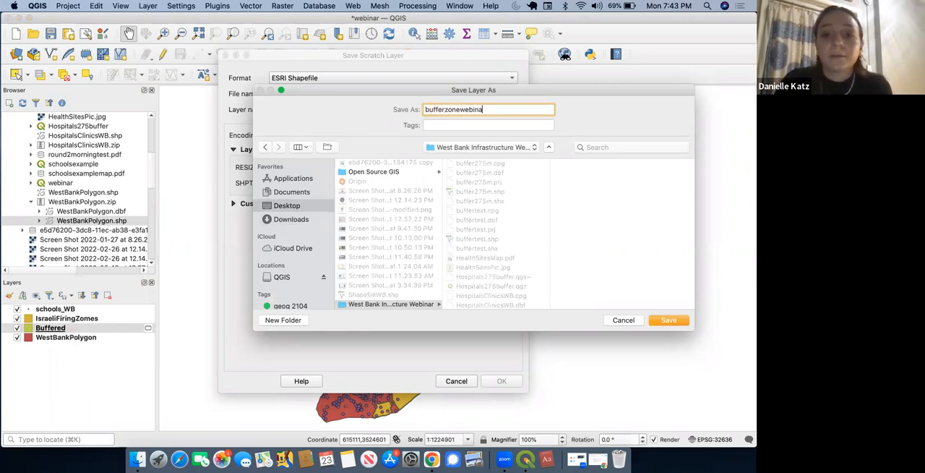
left_click(457, 110)
key("BackSpace")
key("BackSpace")
key("BackSpace")
key("BackSpace")
left_click(669, 320)
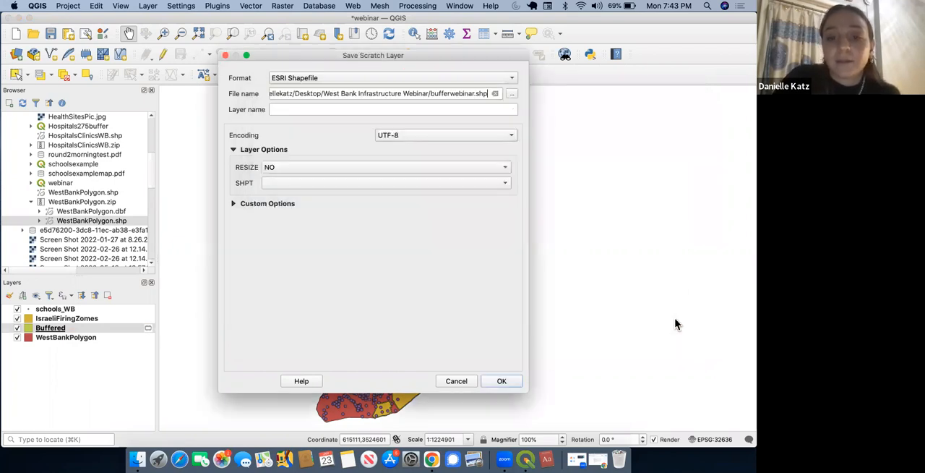
left_click(506, 380)
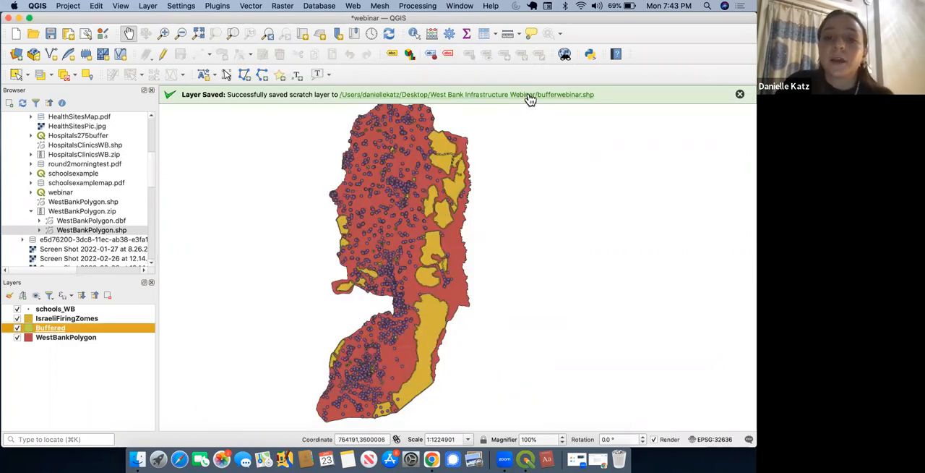
left_click(741, 97)
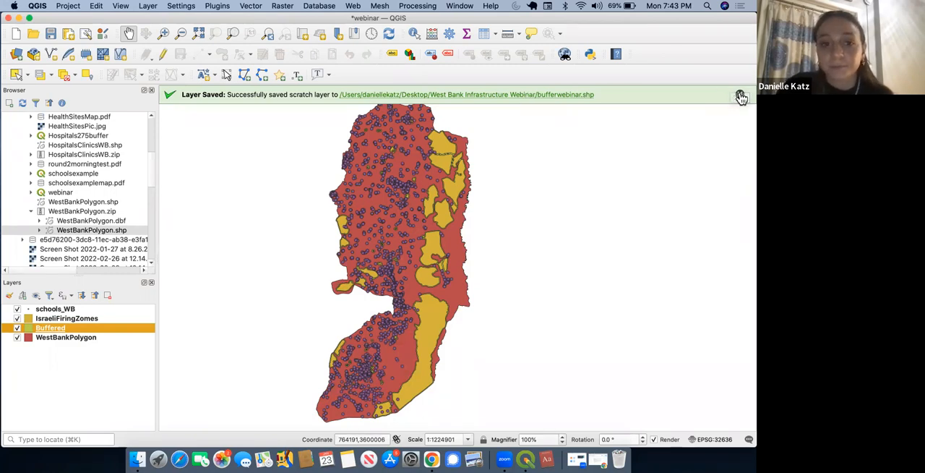
Step: Rename the Buffered layer as "Buffer Zone (275m)" in its source properties
double_click(61, 331)
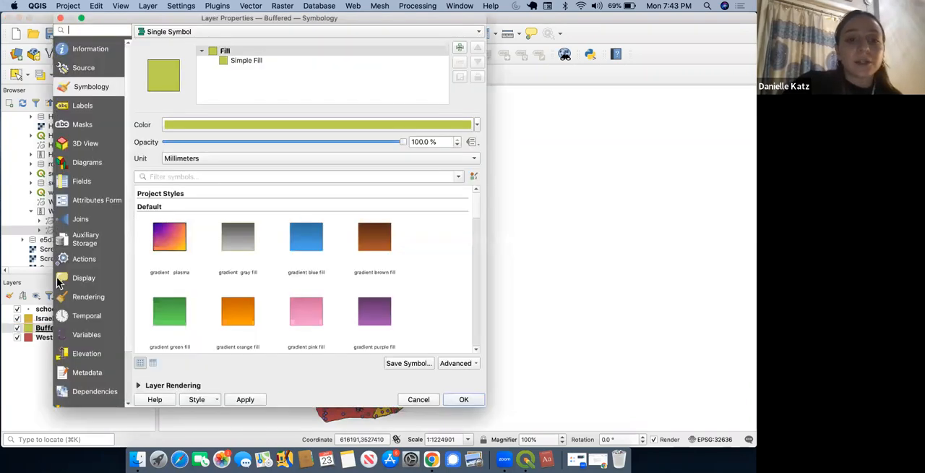
left_click(87, 68)
left_click(217, 49)
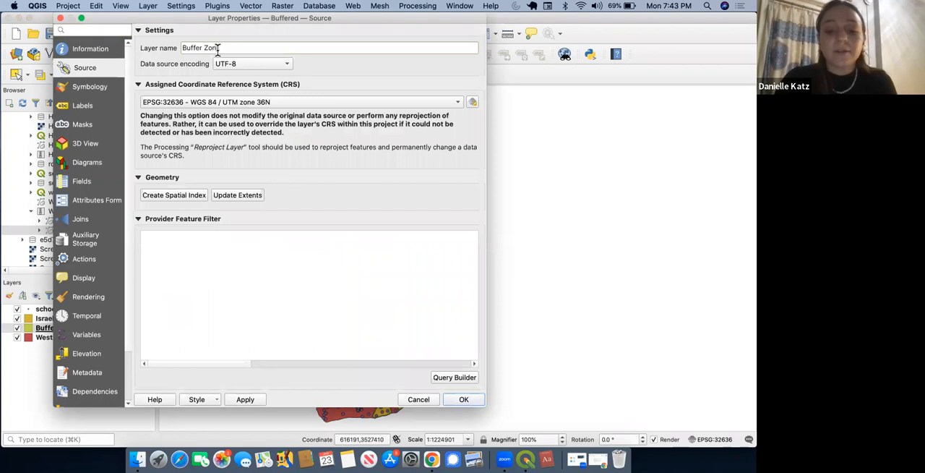
type("Zone (275m")
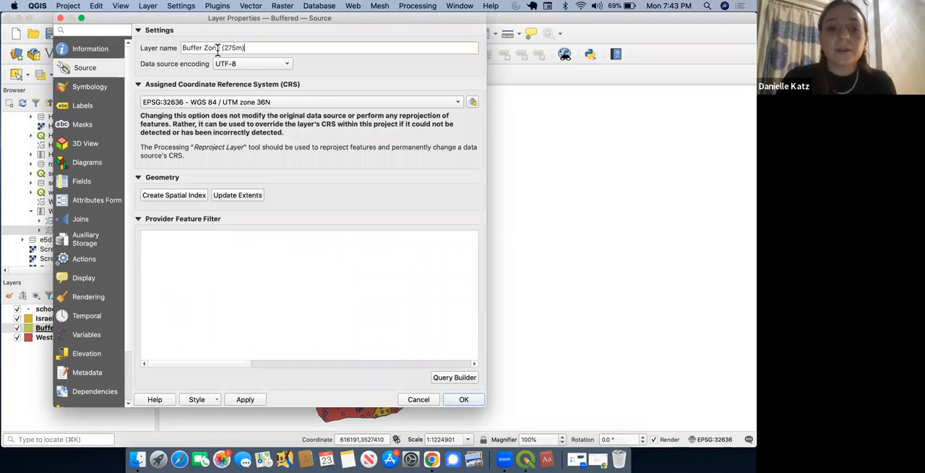
left_click(464, 399)
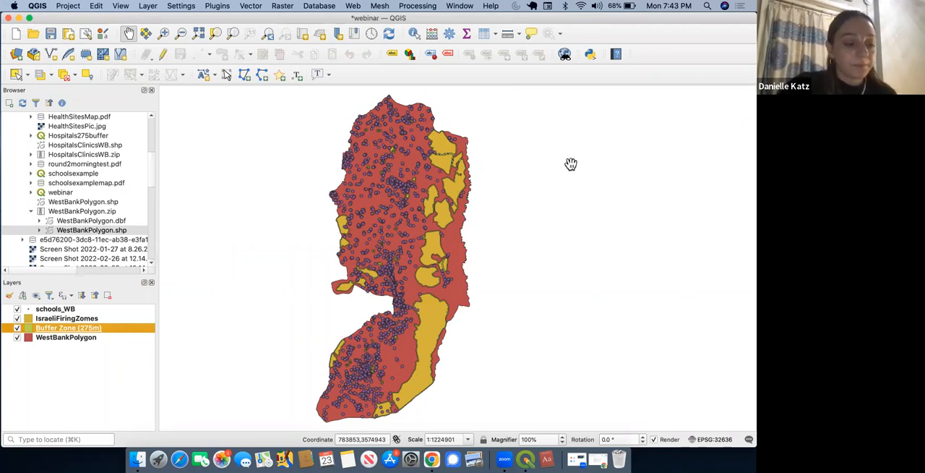
Step: Run the Intersection geoprocessing tool with schools_WB as input layer and IsraeliFiringZomes as overlay layer, outputting to a temporary layer
left_click(90, 308)
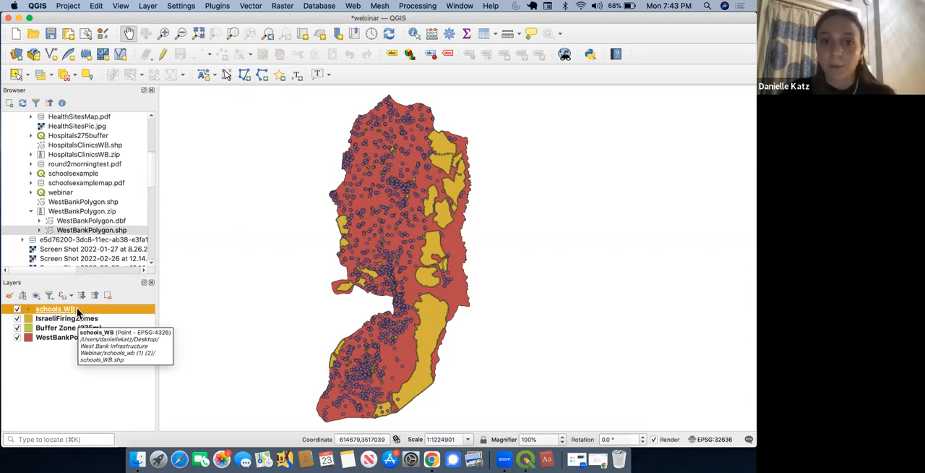
left_click(251, 6)
mouse_move(255, 19)
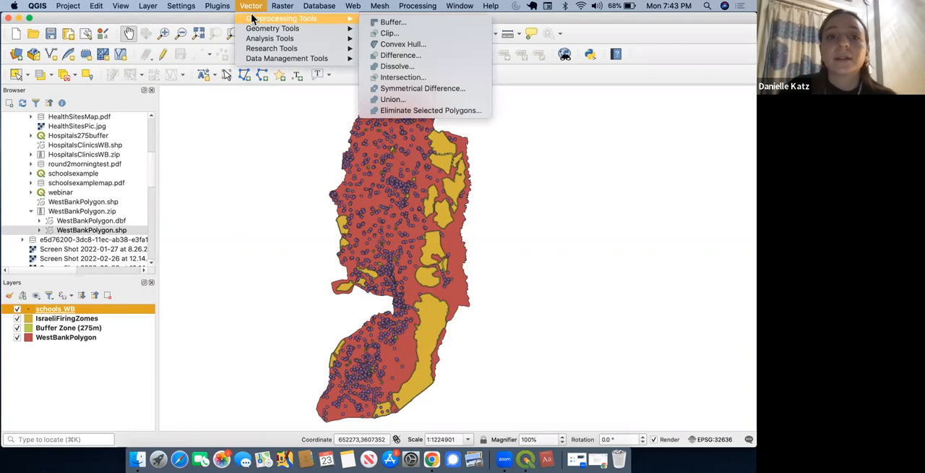
left_click(408, 78)
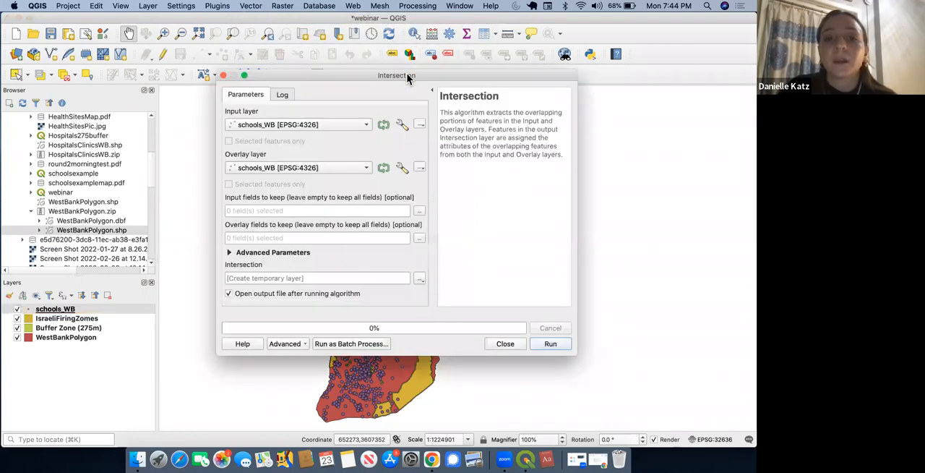
triple_click(465, 127)
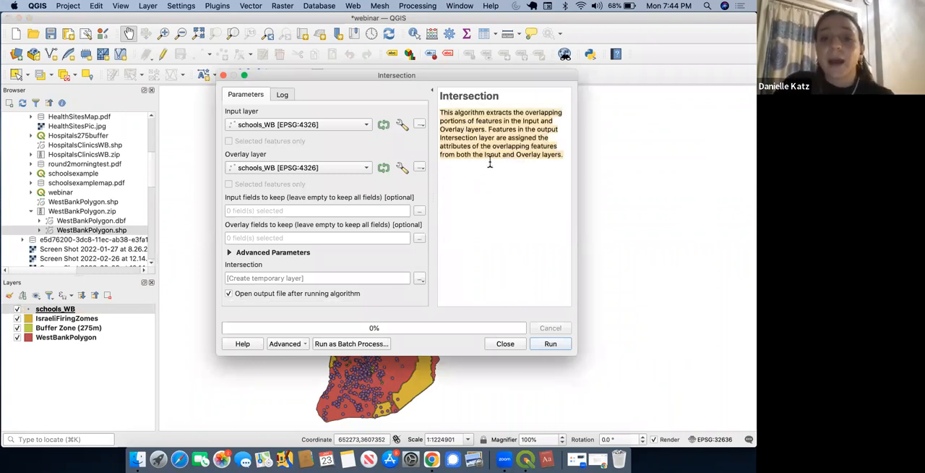
left_click(268, 125)
left_click(268, 125)
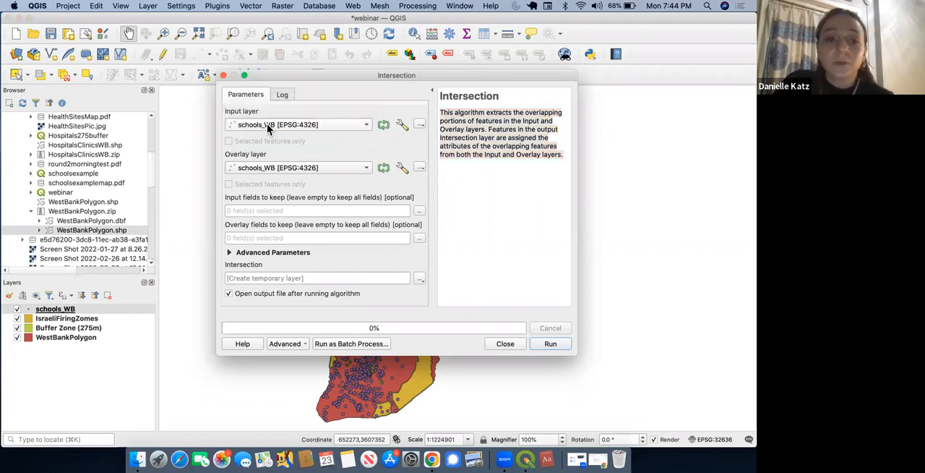
left_click(500, 128)
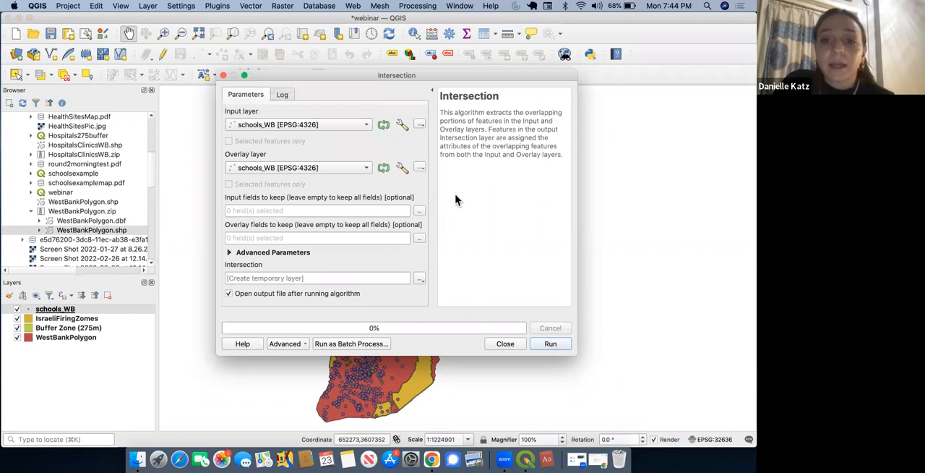
left_click(336, 168)
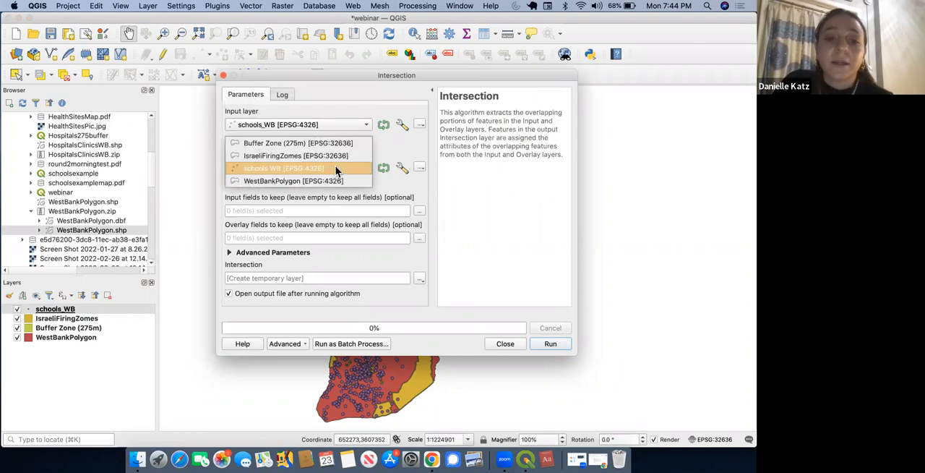
left_click(332, 155)
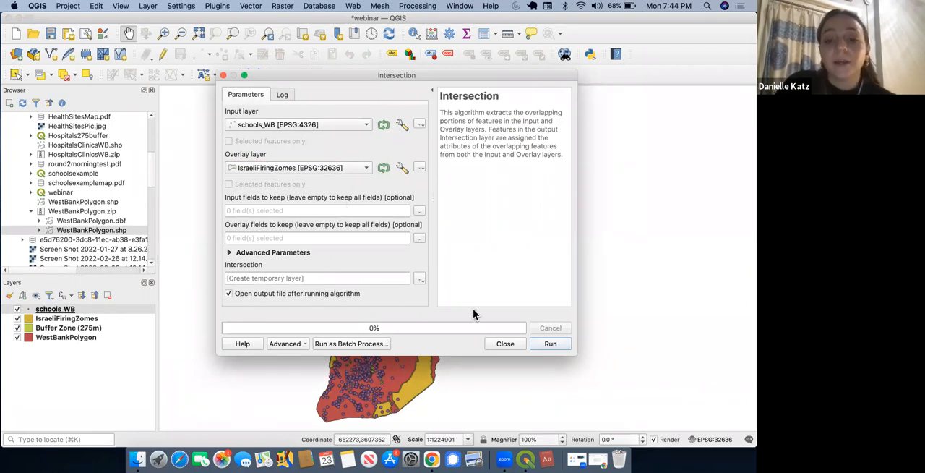
left_click(549, 344)
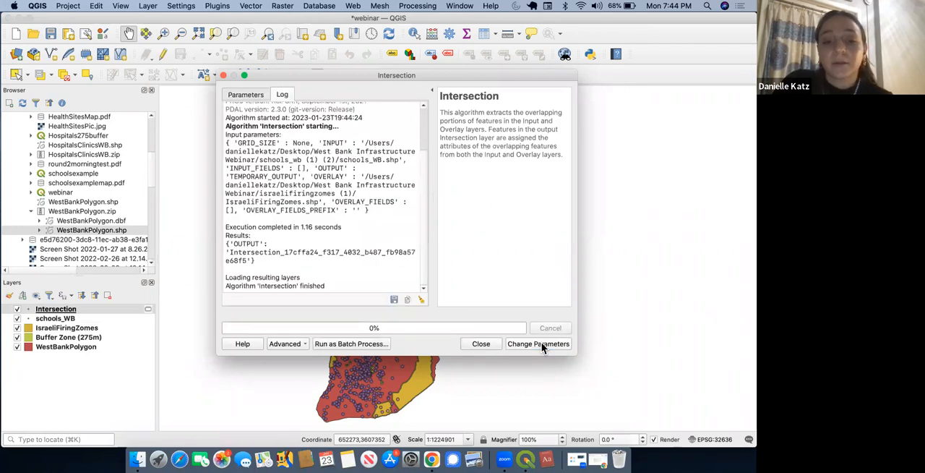
left_click(482, 344)
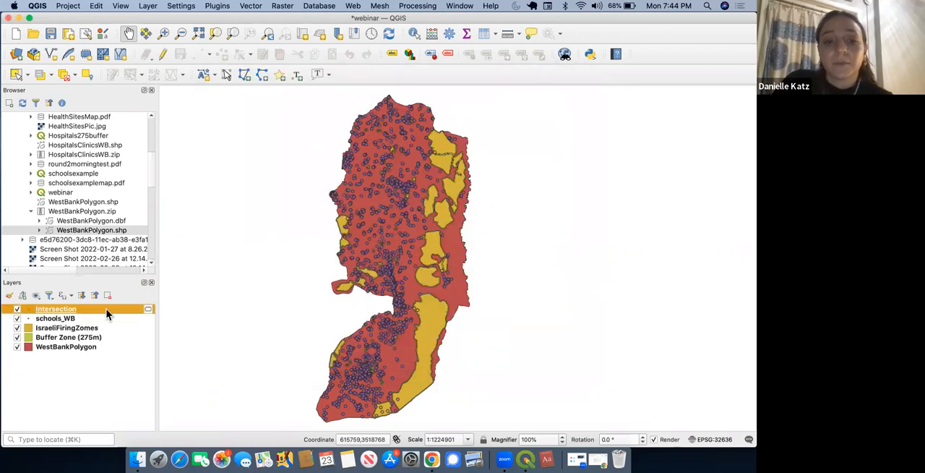
Step: Hide the schools_WB layer and style the Intersection layer's points with the "dot white" symbol
left_click(18, 320)
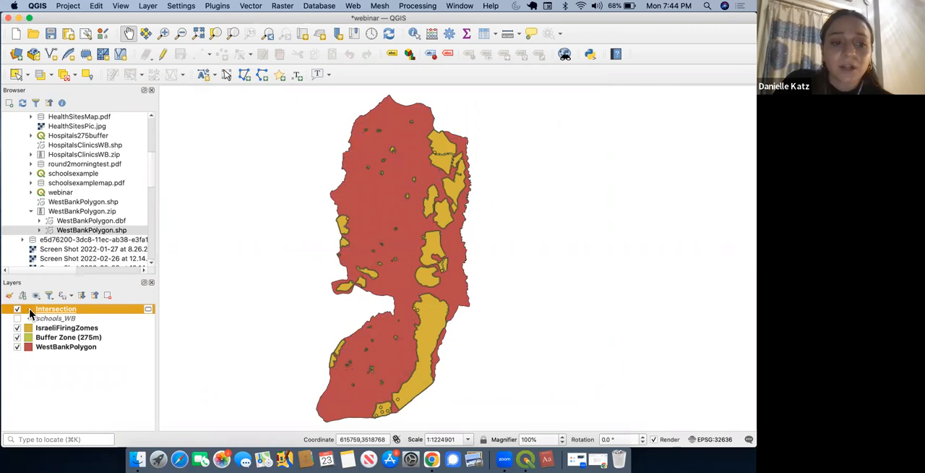
double_click(30, 312)
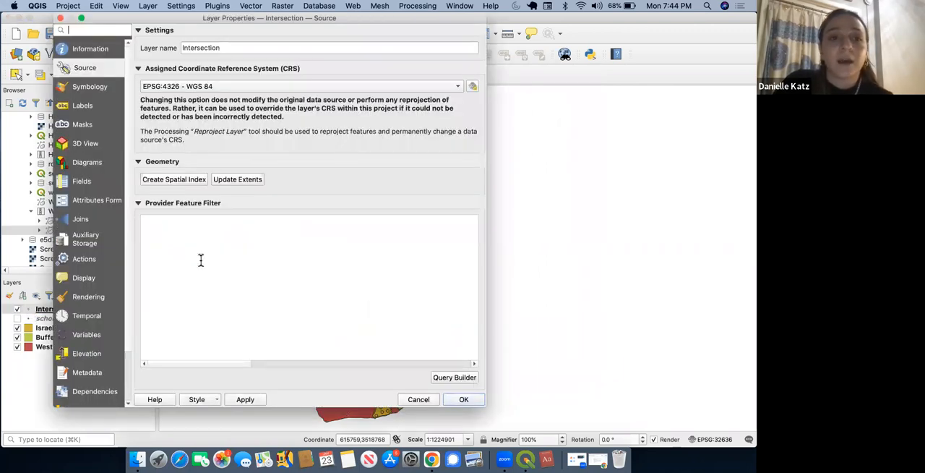
left_click(92, 88)
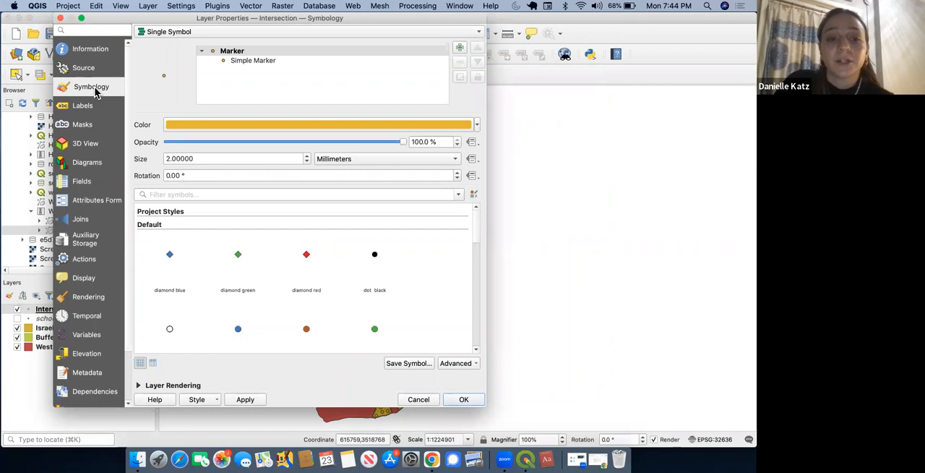
left_click(168, 333)
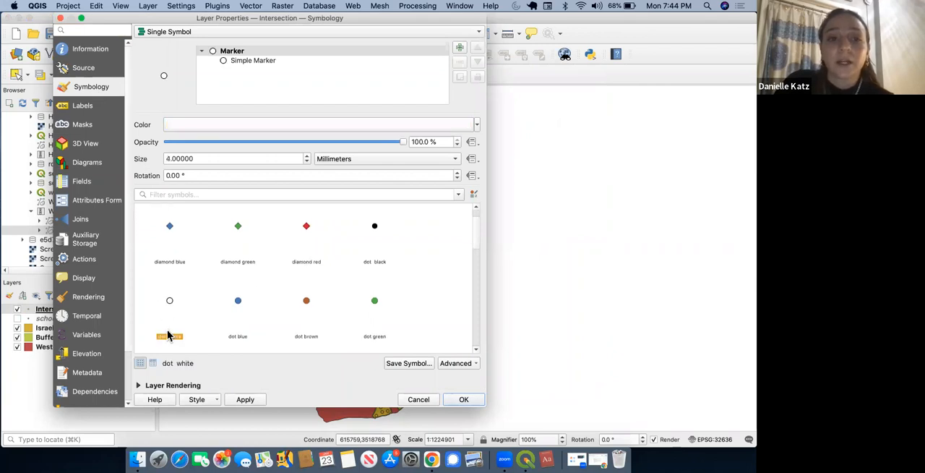
left_click(468, 400)
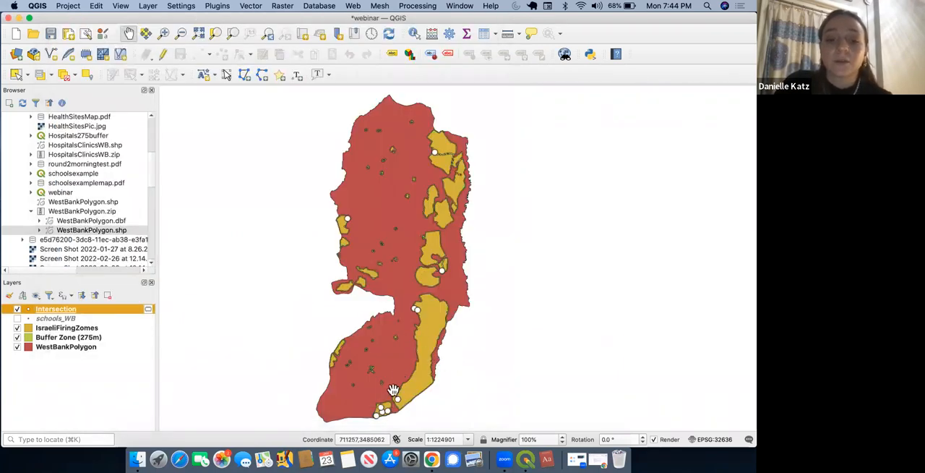
Step: Examine the Intersection layer's attribute table for the schools inside firing zones, and minimise the table window
right_click(85, 315)
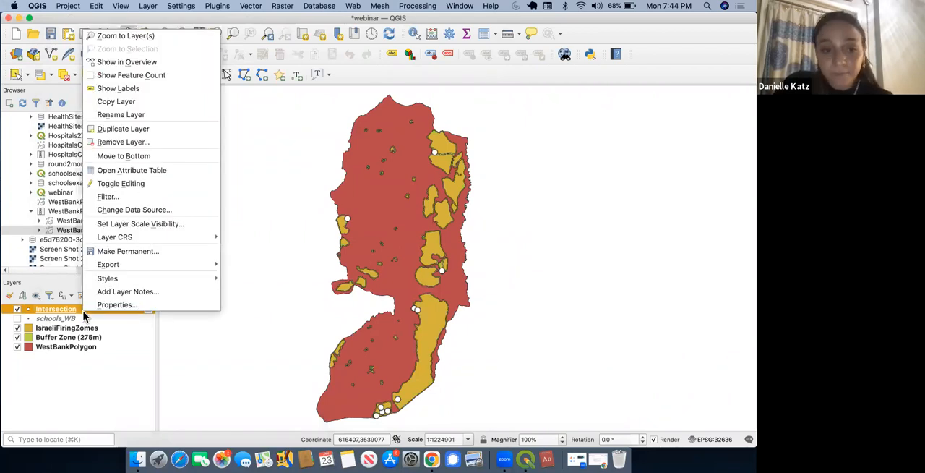
left_click(165, 169)
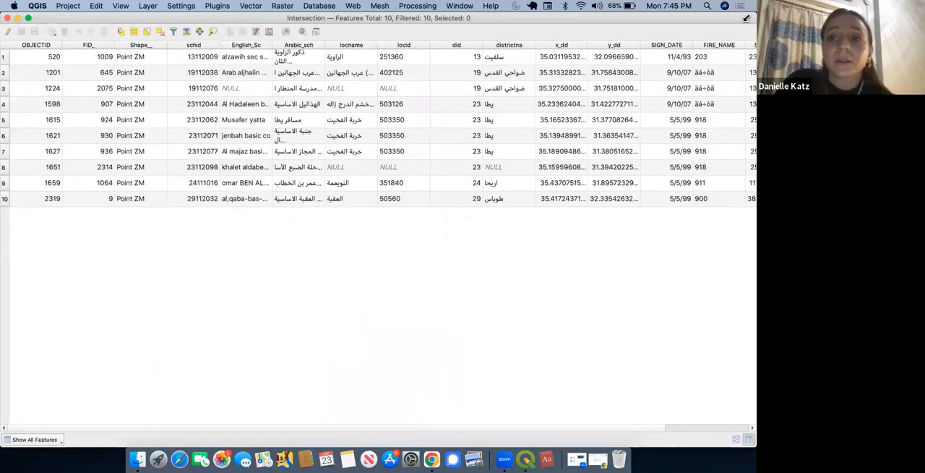
left_click_drag(615, 18, 550, 18)
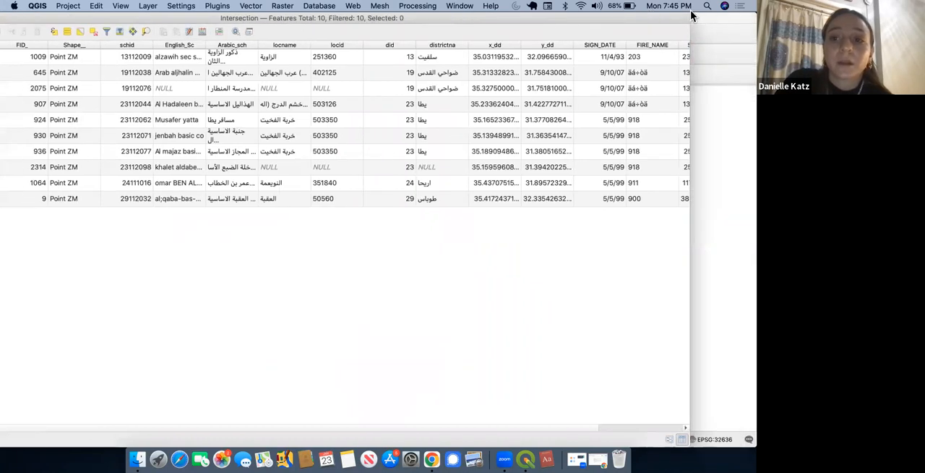
left_click_drag(688, 14, 580, 189)
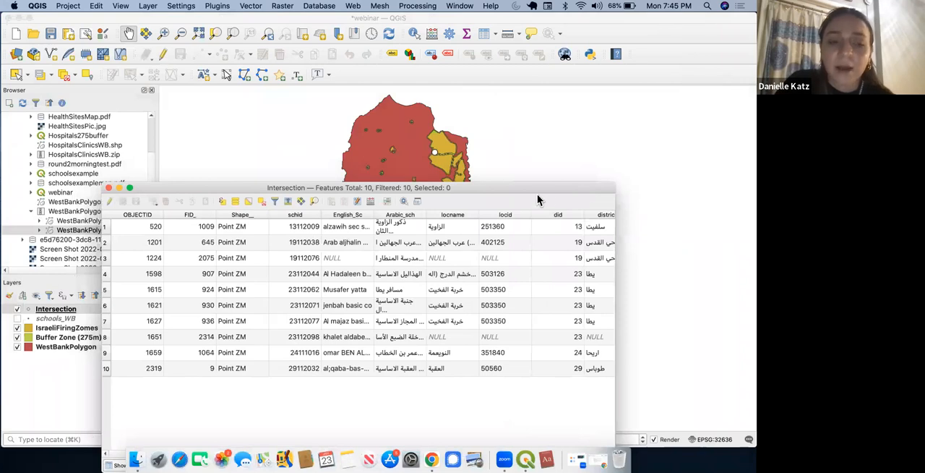
left_click_drag(170, 188, 196, 189)
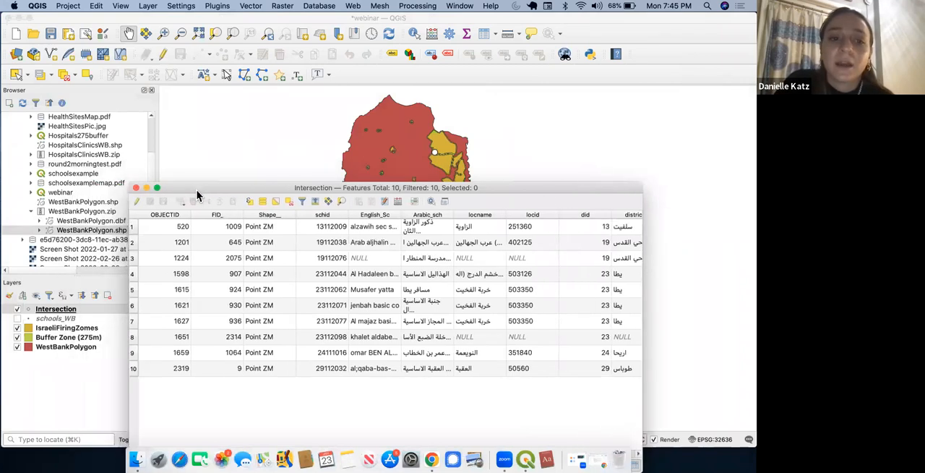
left_click(147, 189)
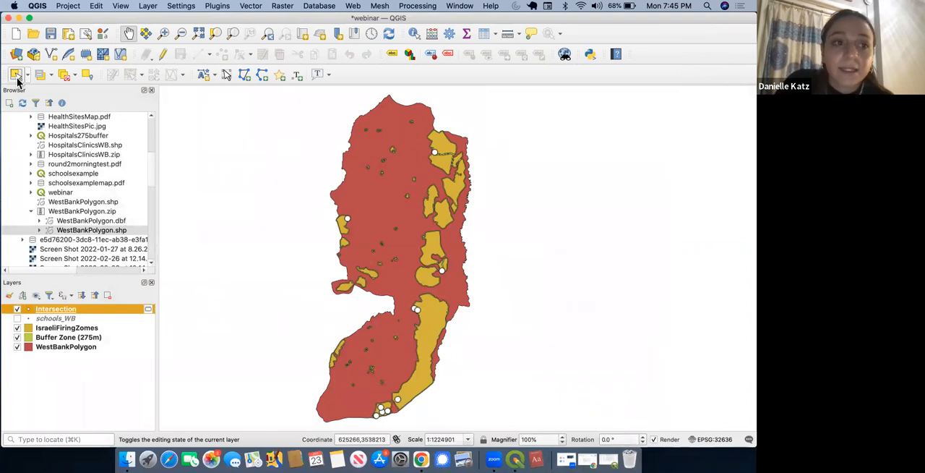
Step: Select the school point at the southern end of the long eastern firing zone and examine its record in the Intersection attribute table
left_click(14, 77)
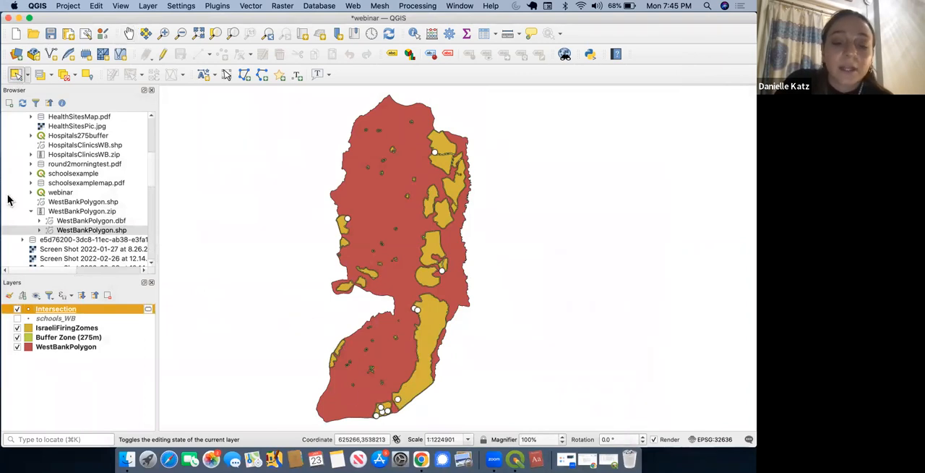
scroll(401, 407, "up", 1)
scroll(401, 406, "up", 5)
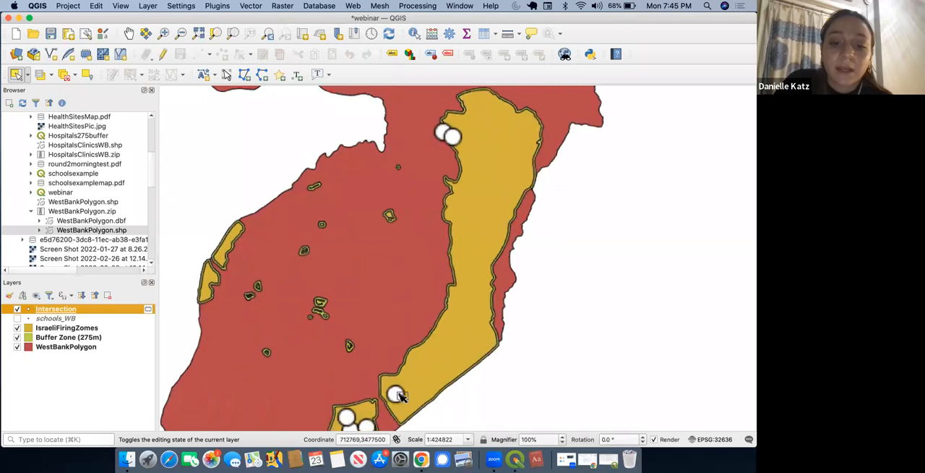
left_click(397, 396)
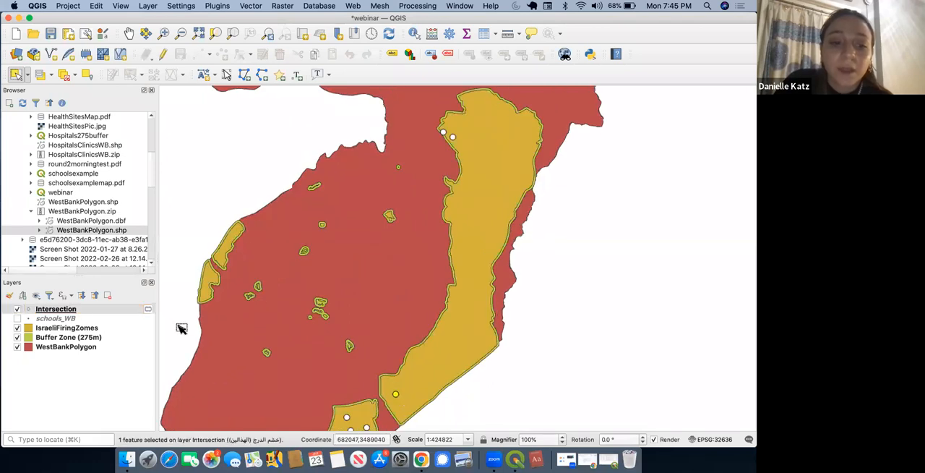
right_click(75, 309)
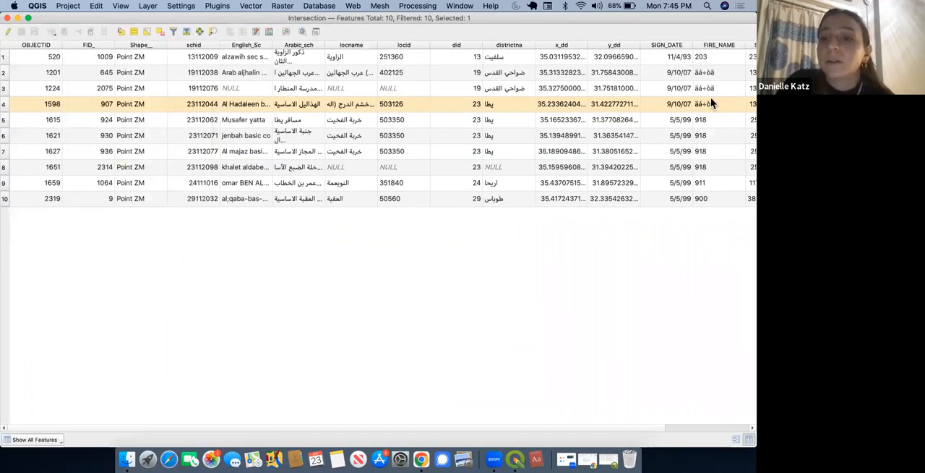
scroll(723, 105, "right", 3)
scroll(723, 105, "left", 3)
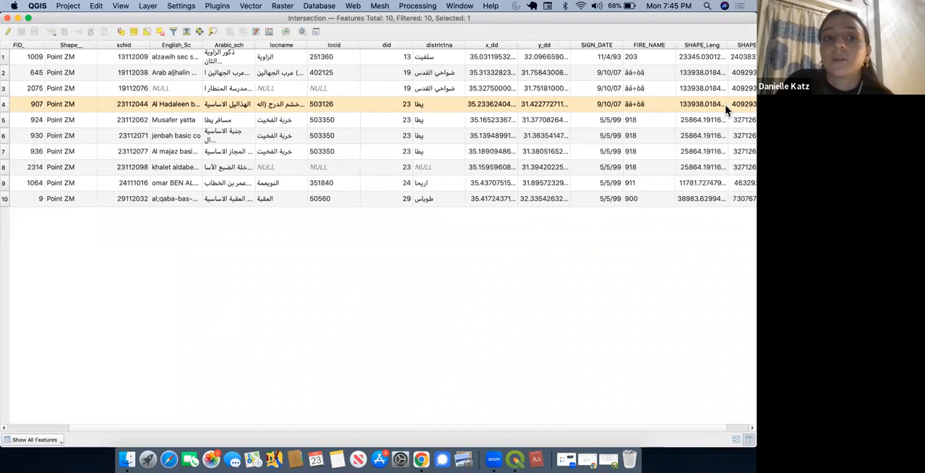
left_click(18, 19)
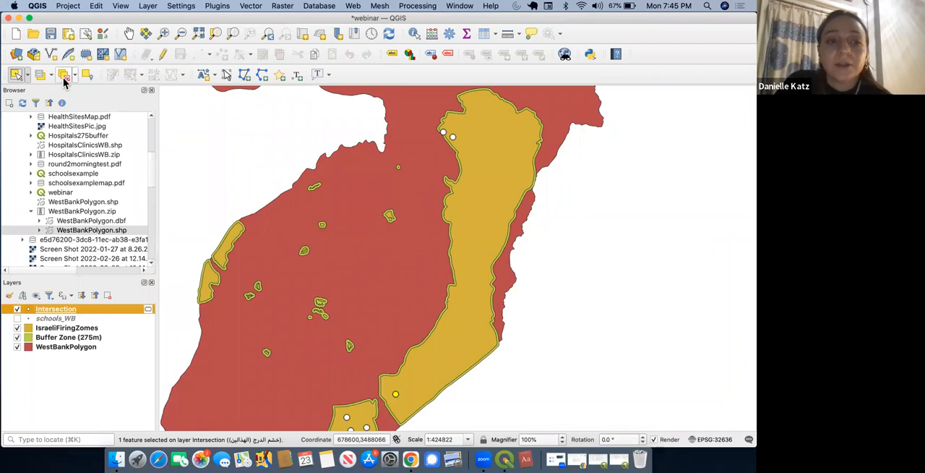
Step: Clear the feature selection on the Intersection layer and bring the whole West Bank back into view
left_click(65, 82)
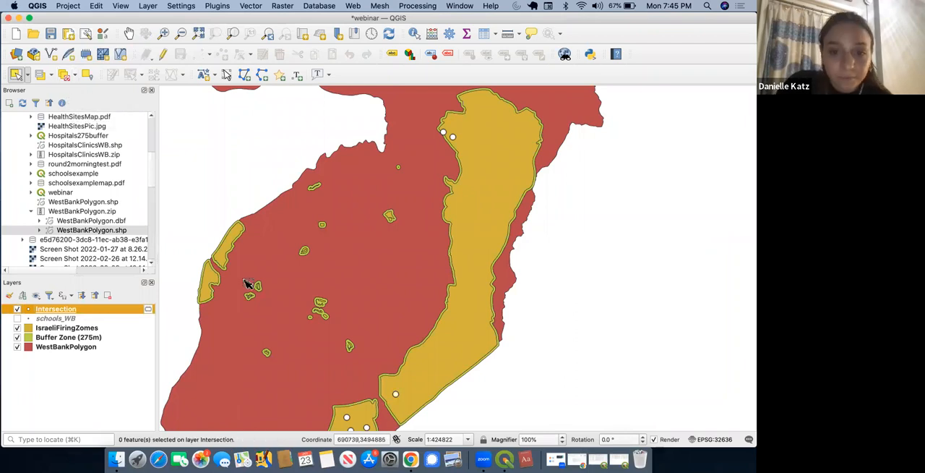
scroll(246, 284, "down", 2)
scroll(246, 284, "down", 1)
left_click_drag(270, 184, 340, 250)
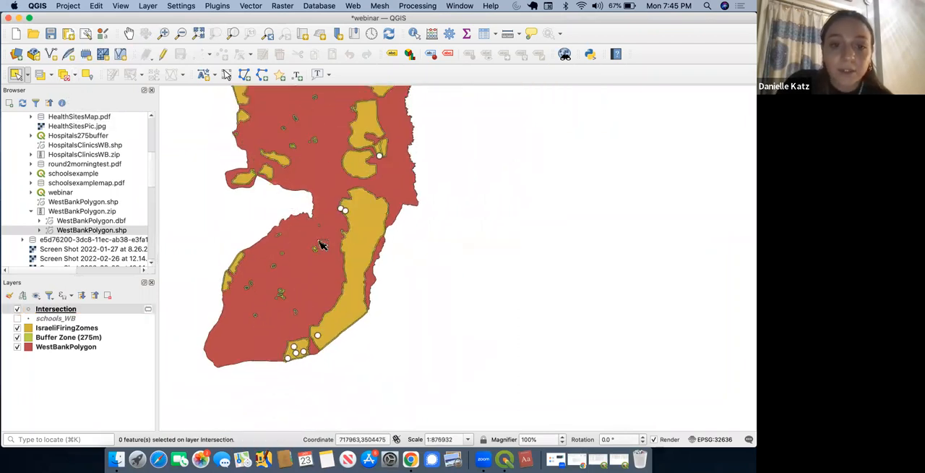
left_click(129, 34)
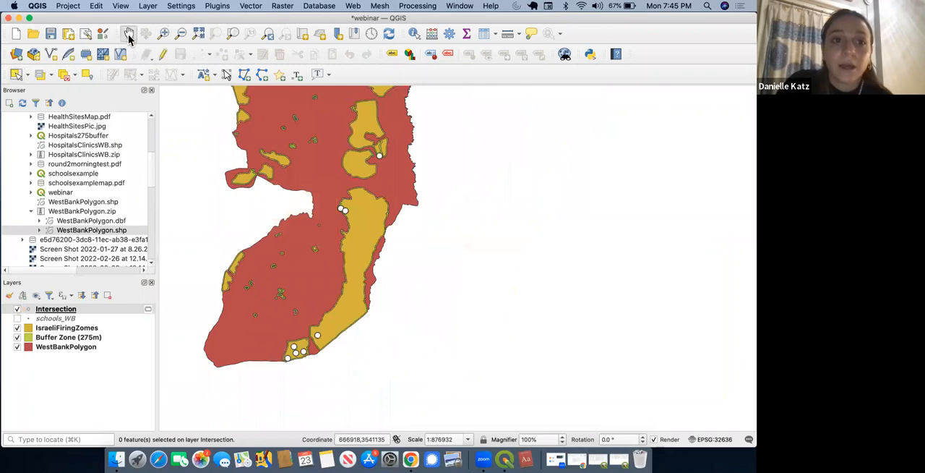
left_click_drag(310, 170, 389, 228)
scroll(389, 228, "down", 4)
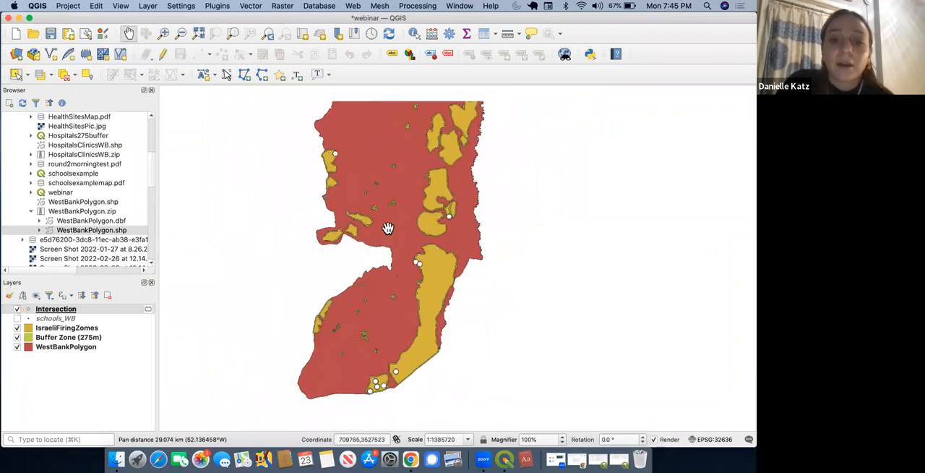
left_click_drag(393, 198, 384, 235)
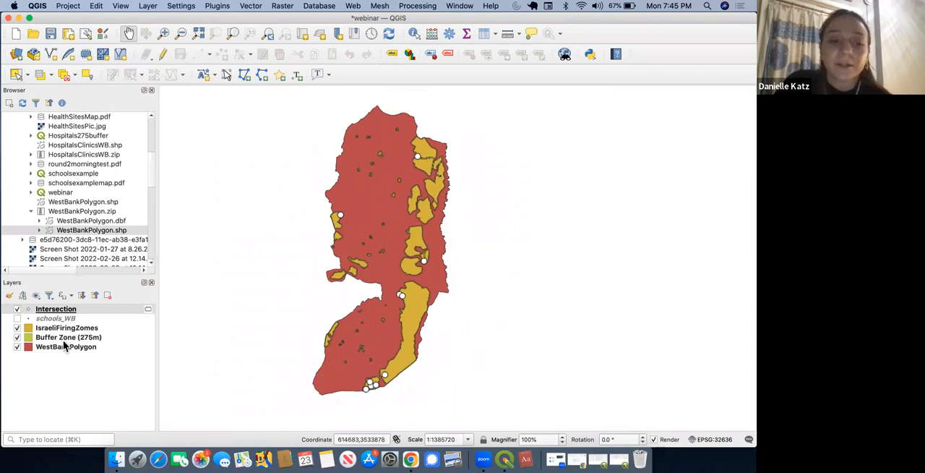
Step: Rename the Intersection layer to "School in Firing Zone" in its layer properties
double_click(56, 309)
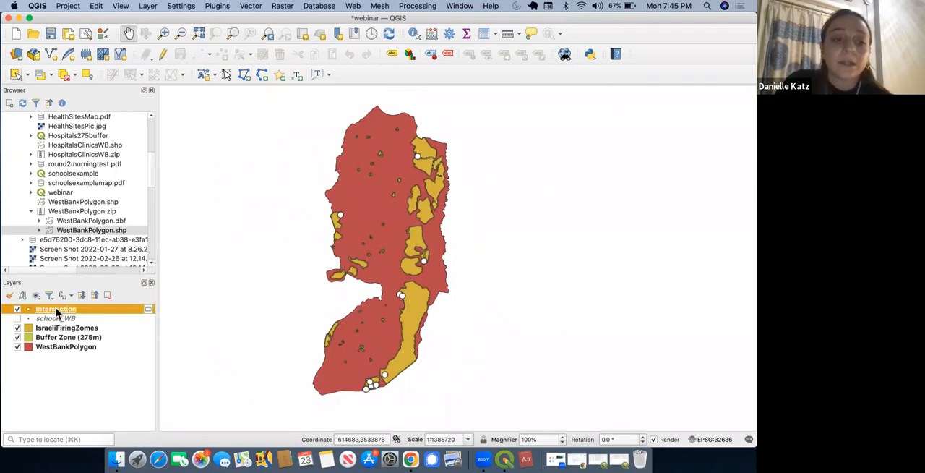
left_click_drag(127, 28, 263, 70)
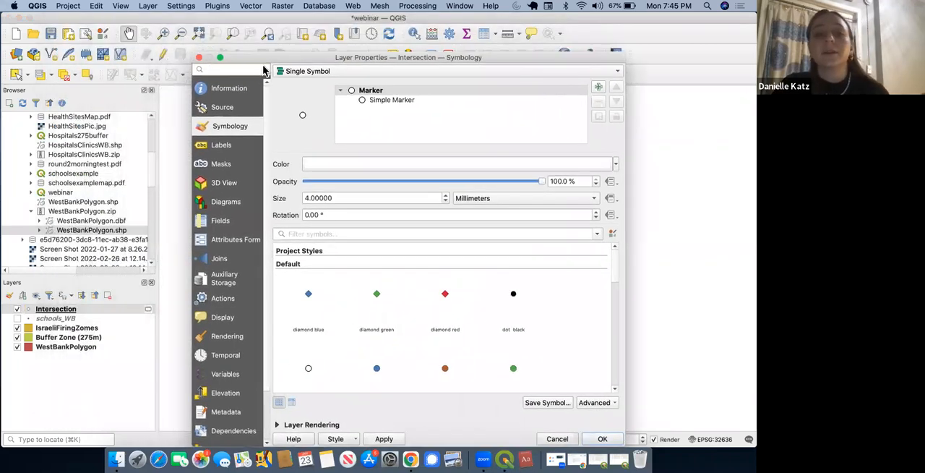
left_click(222, 107)
double_click(396, 86)
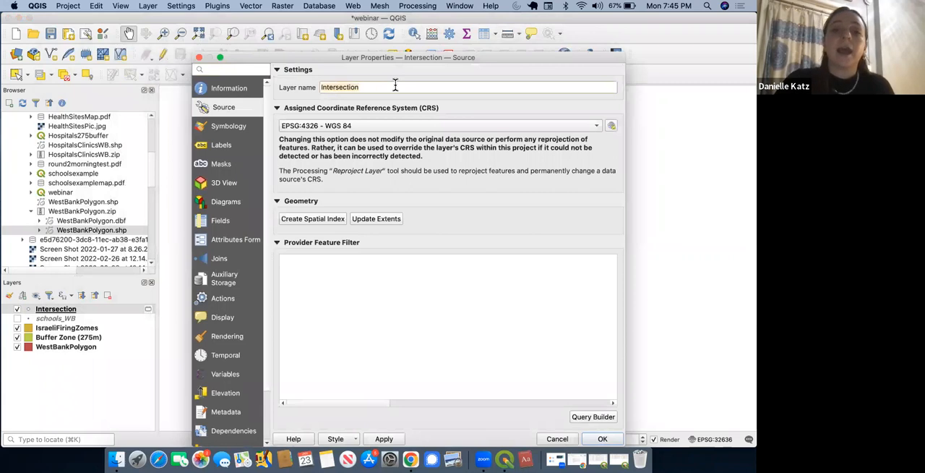
key("BackSpace")
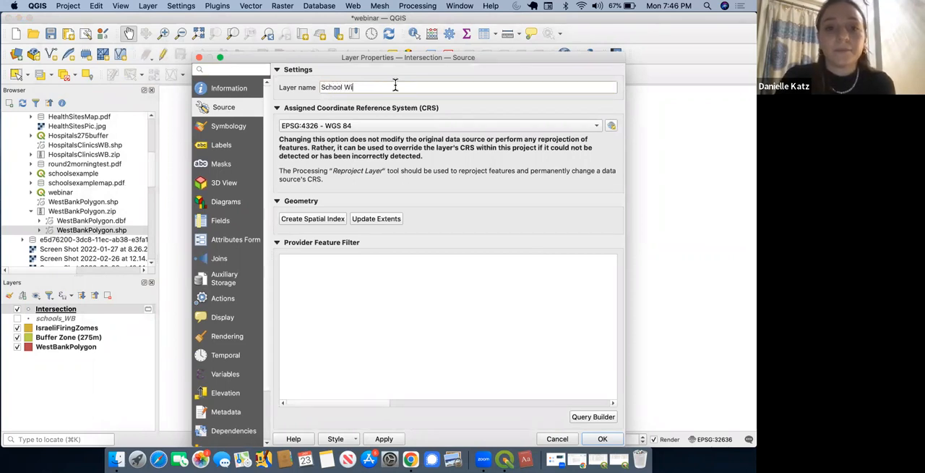
type("Fir")
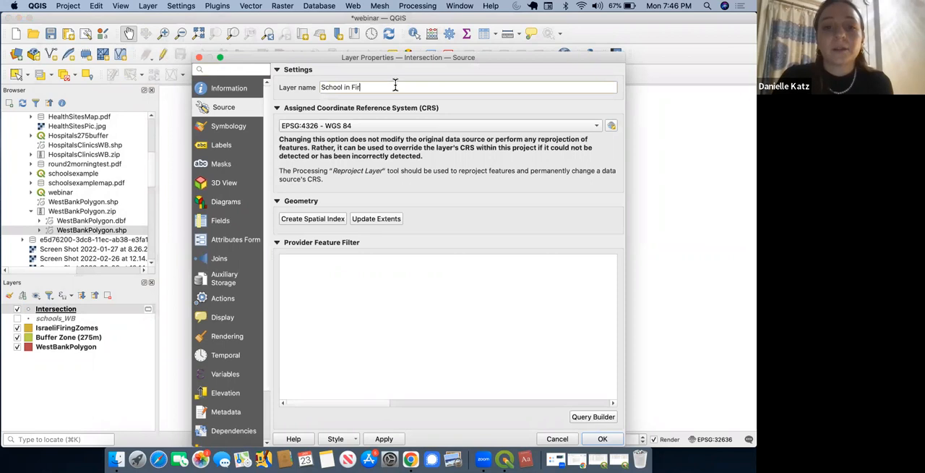
type("ing Zone")
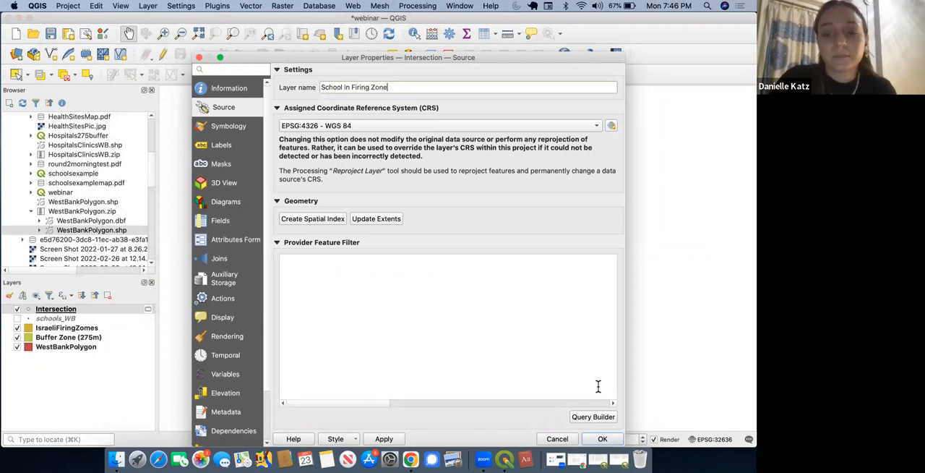
left_click(606, 439)
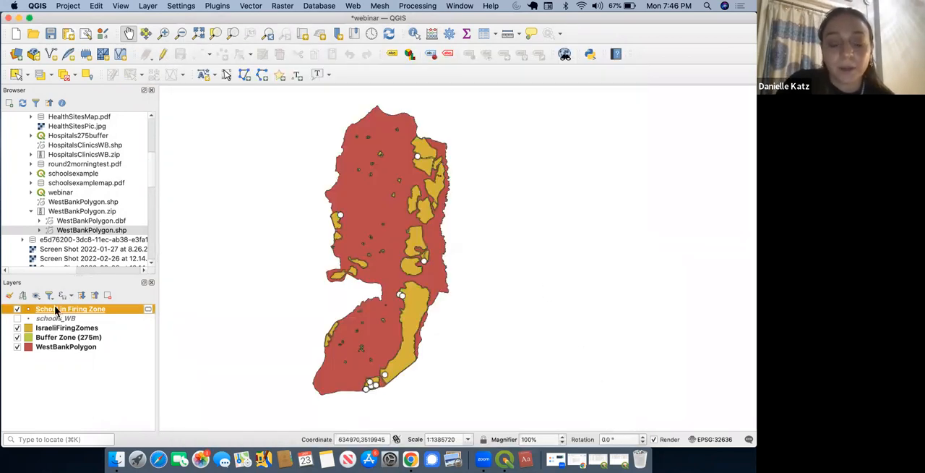
Step: Make the School in Firing Zone layer permanent as ESRI Shapefile "schoolzone" in the Desktop's West Bank Infrastructure Webinar folder, and save the project
right_click(110, 309)
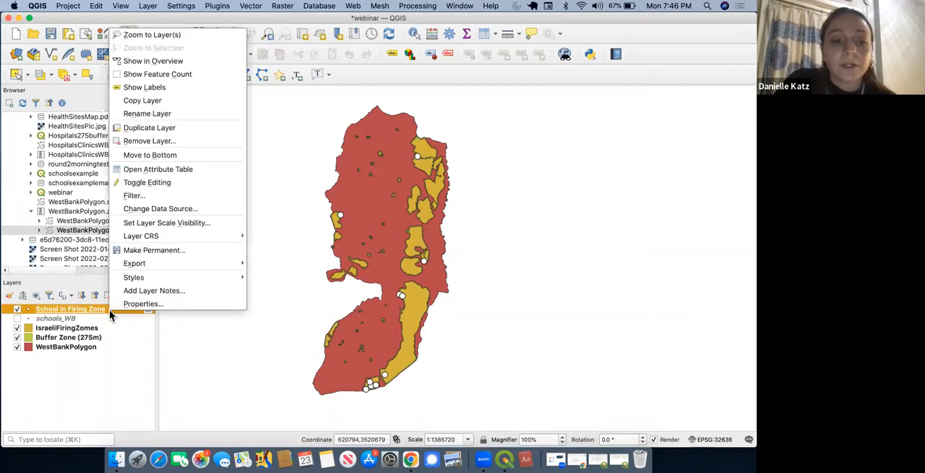
left_click(144, 251)
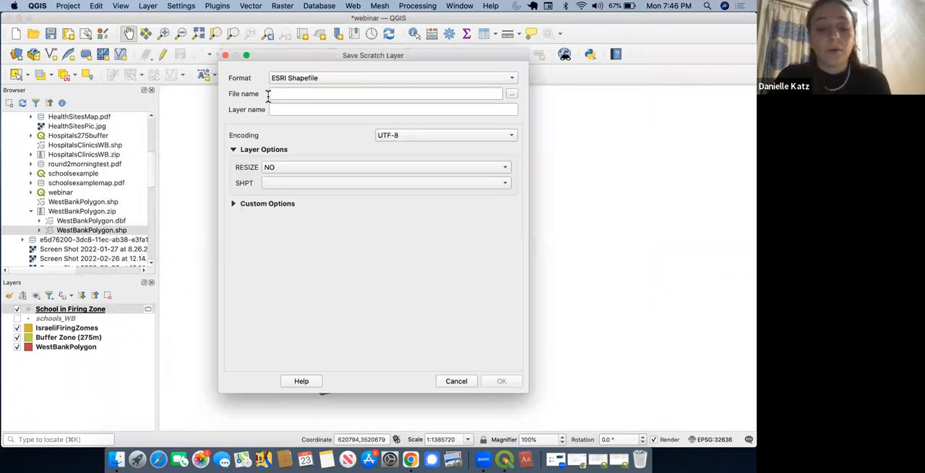
type("sch")
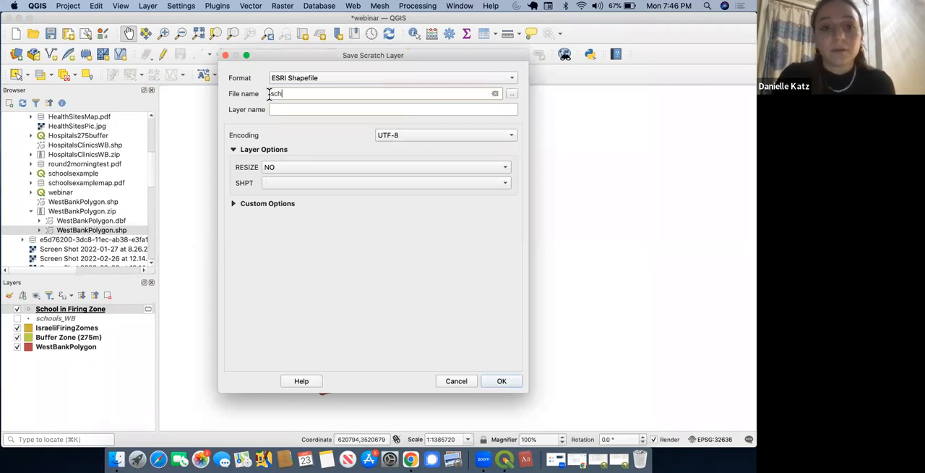
type("oolzone")
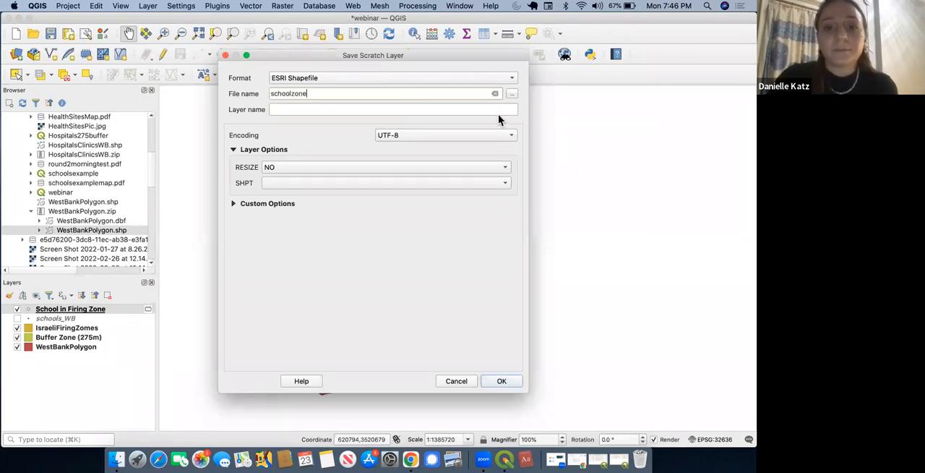
left_click(512, 93)
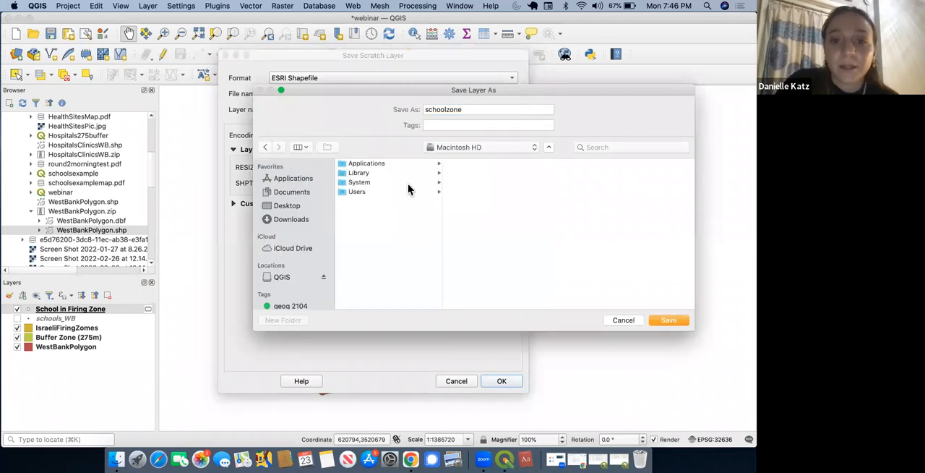
left_click(293, 206)
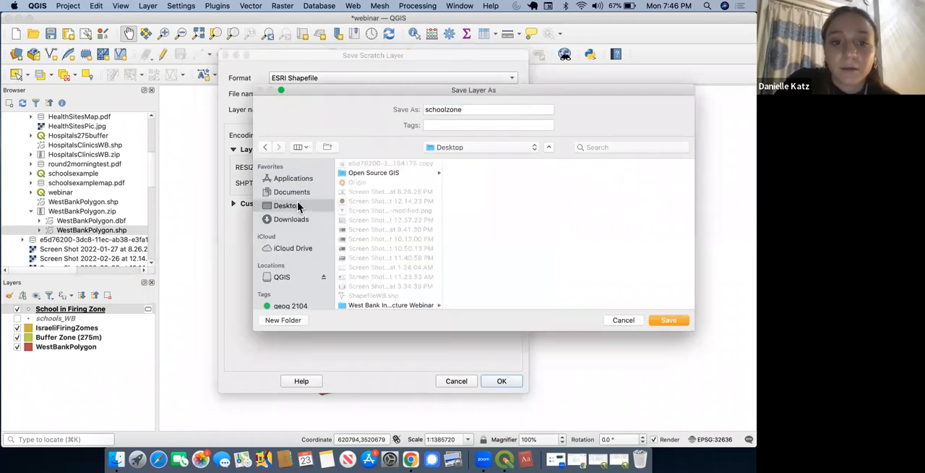
left_click(417, 304)
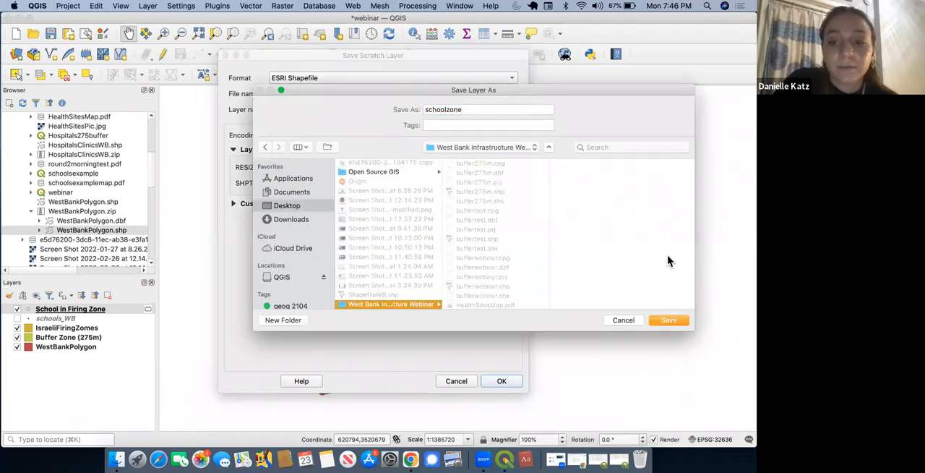
left_click(671, 320)
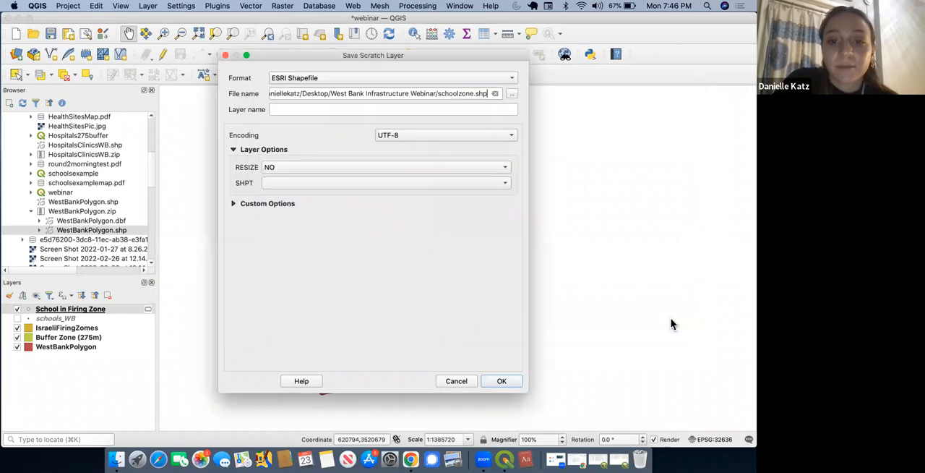
left_click(503, 382)
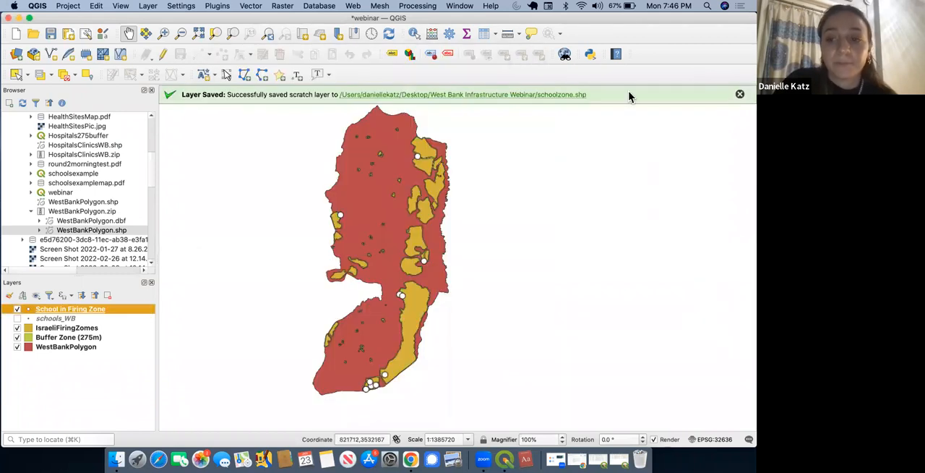
left_click(739, 94)
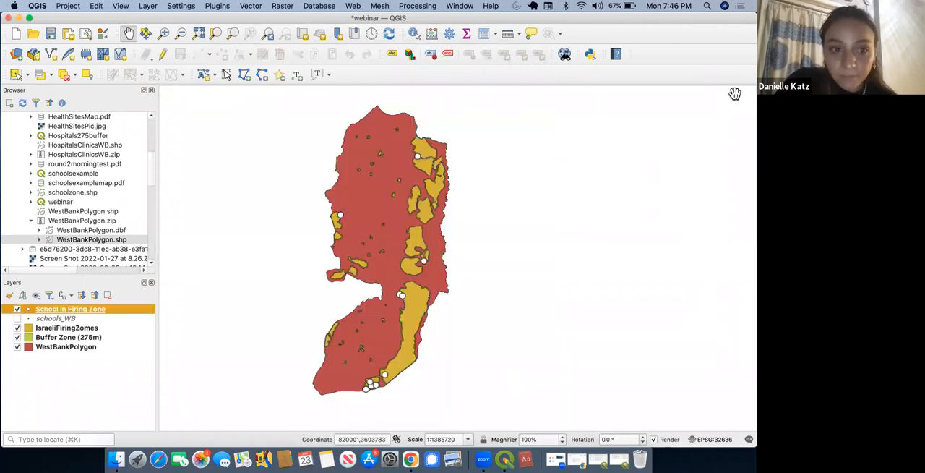
left_click(51, 35)
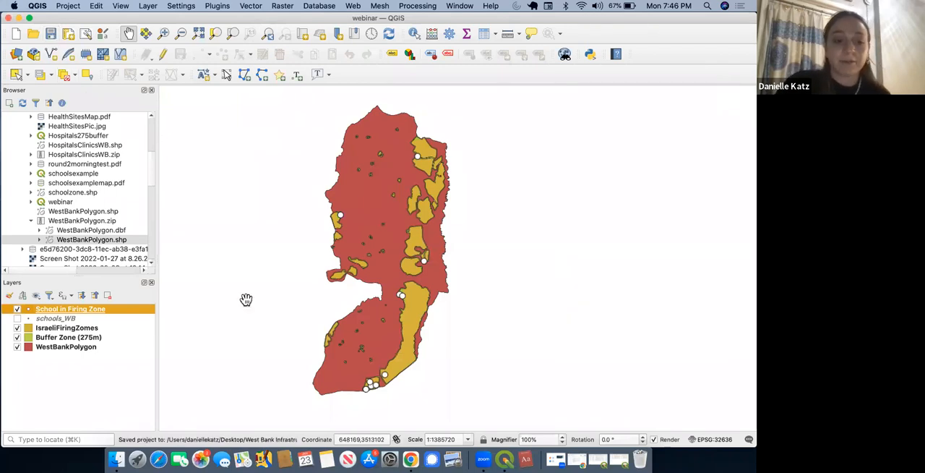
Step: Run the Intersection tool with schools_WB as input and Buffer Zone (275m) as overlay, creating a temporary layer
left_click(65, 320)
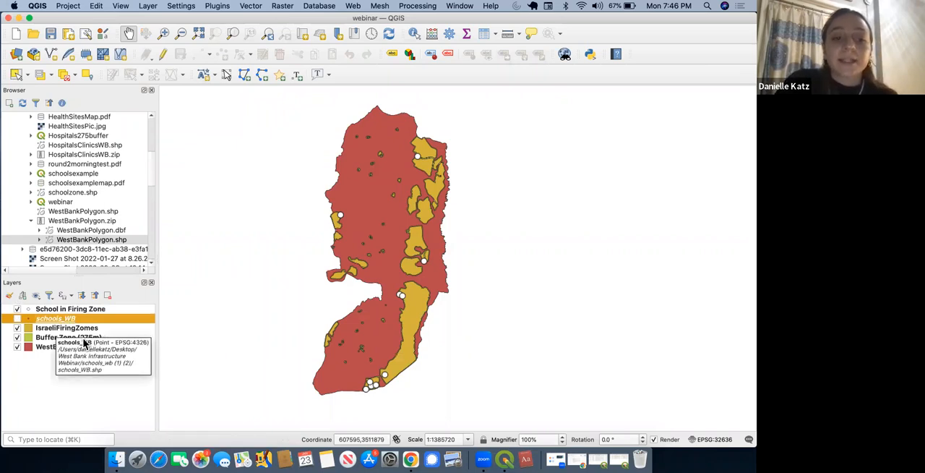
left_click(254, 7)
mouse_move(298, 18)
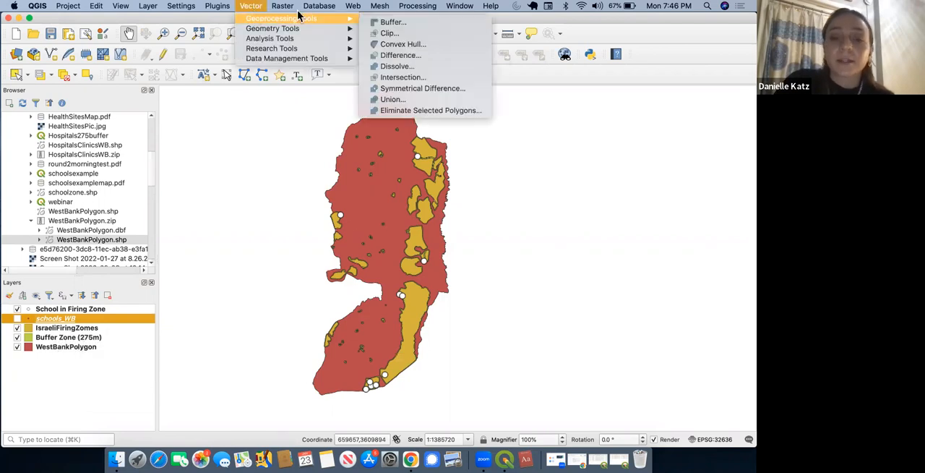
left_click(398, 78)
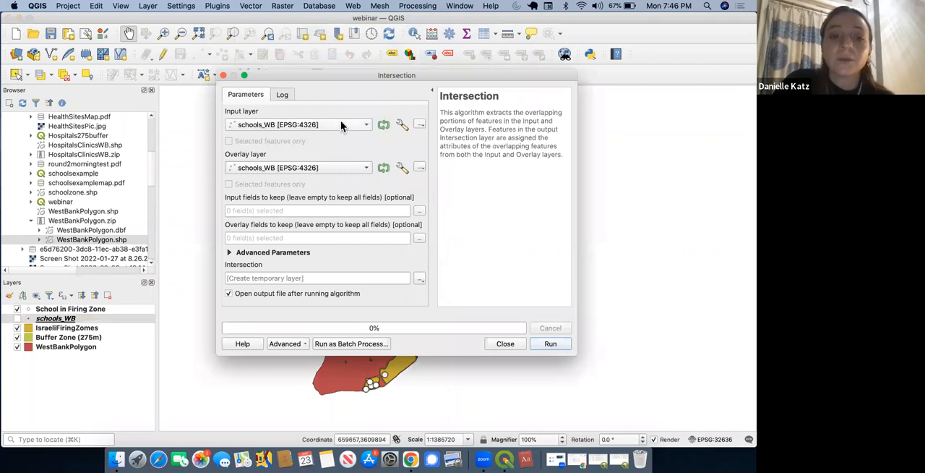
left_click(303, 172)
left_click(308, 128)
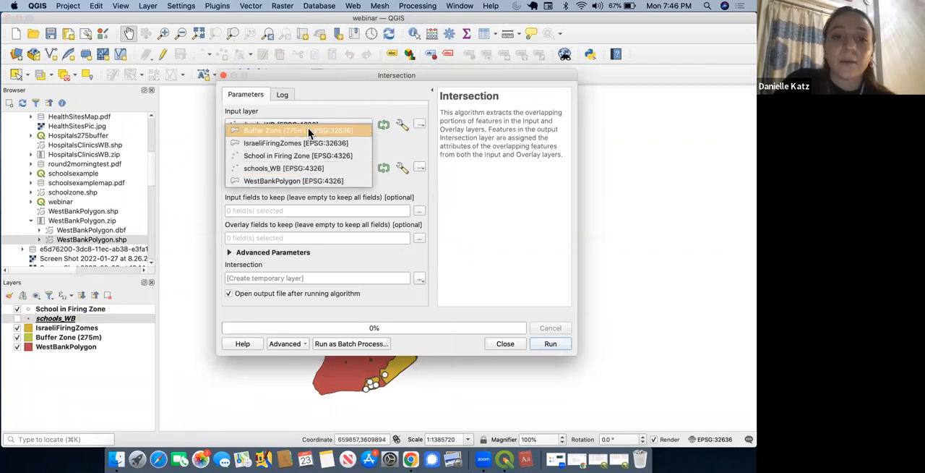
left_click(551, 344)
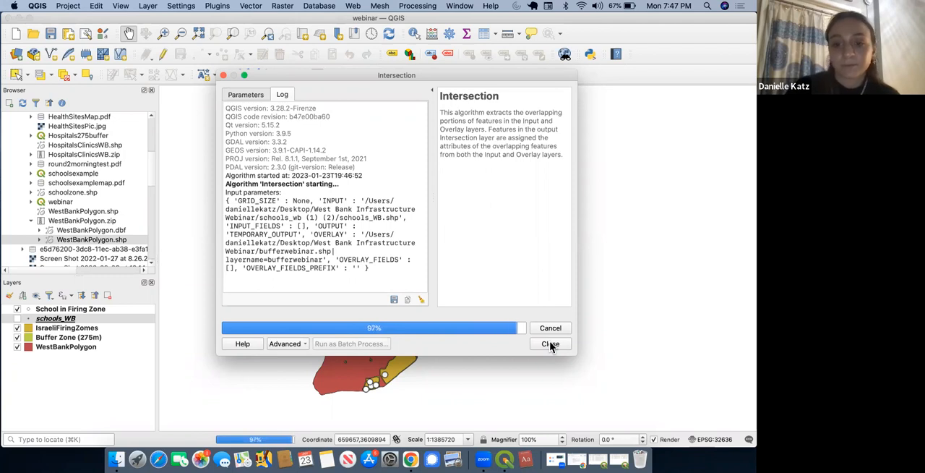
left_click(481, 346)
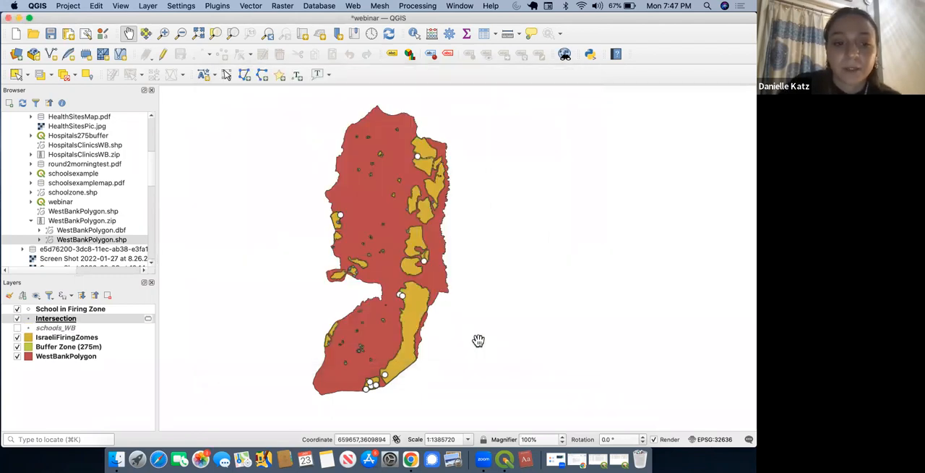
Step: Style the new Intersection layer's points with the "dot blue" symbol
double_click(29, 322)
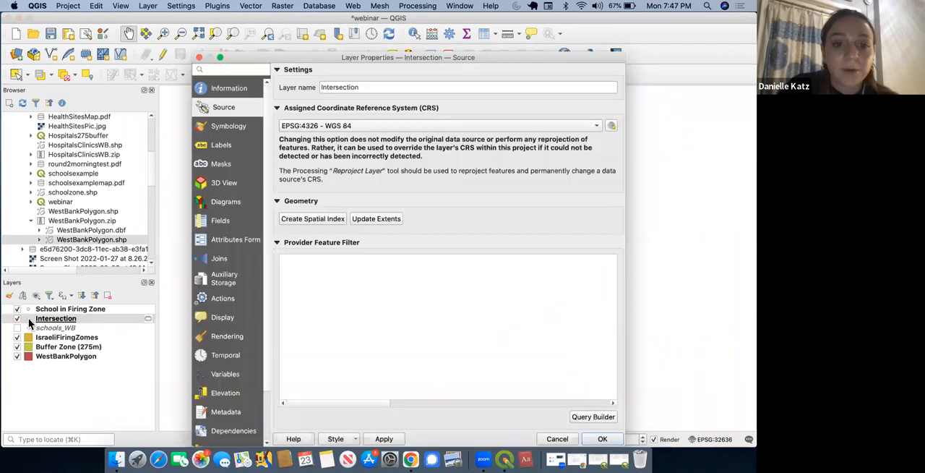
left_click(228, 128)
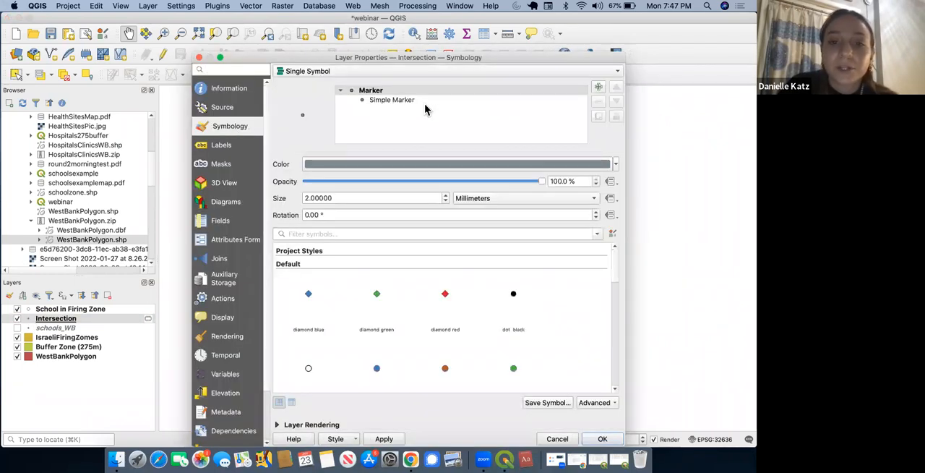
scroll(613, 282, "down", 3)
left_click(384, 289)
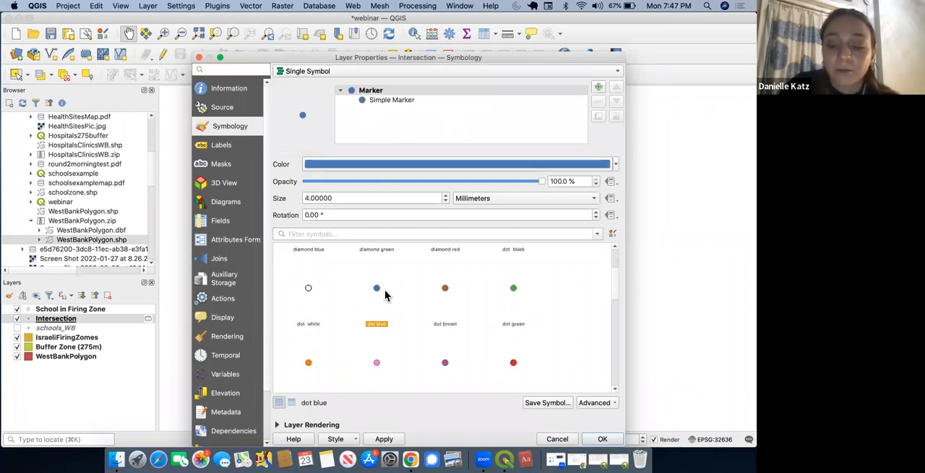
left_click(606, 439)
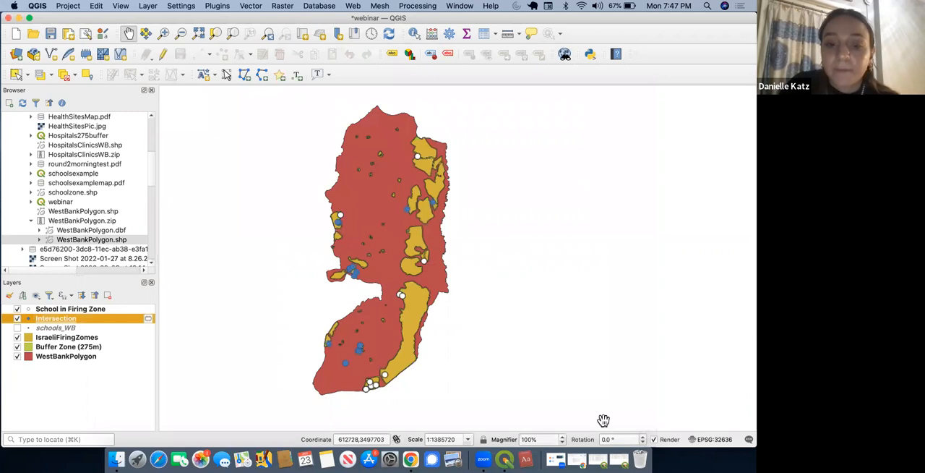
Step: Examine the buffer-zone school points on the map and their records in the Intersection layer's attribute table
left_click_drag(386, 273, 388, 262)
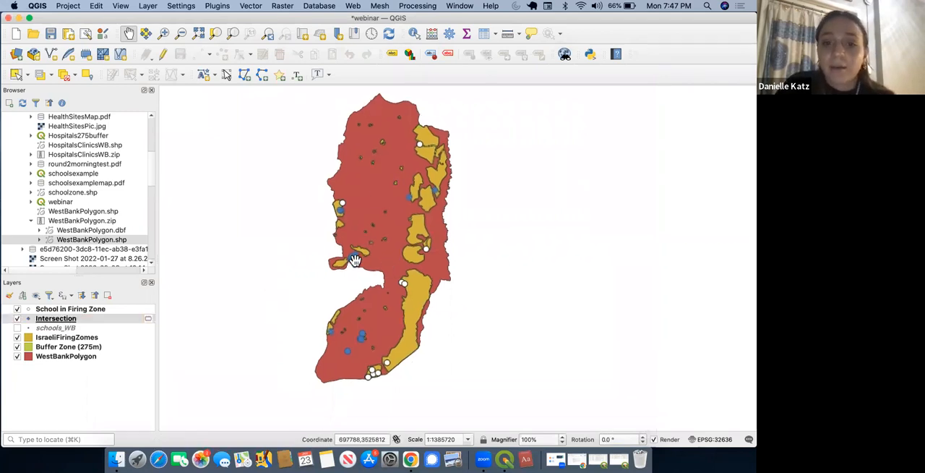
scroll(355, 263, "up", 2)
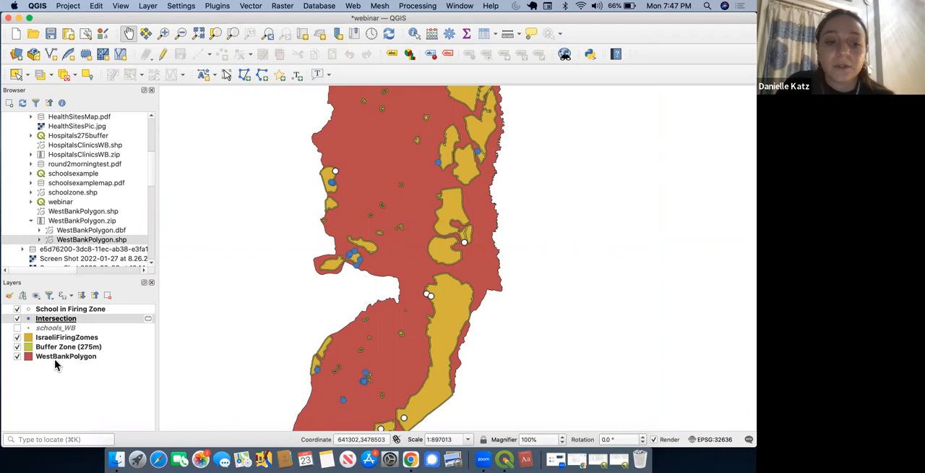
right_click(66, 323)
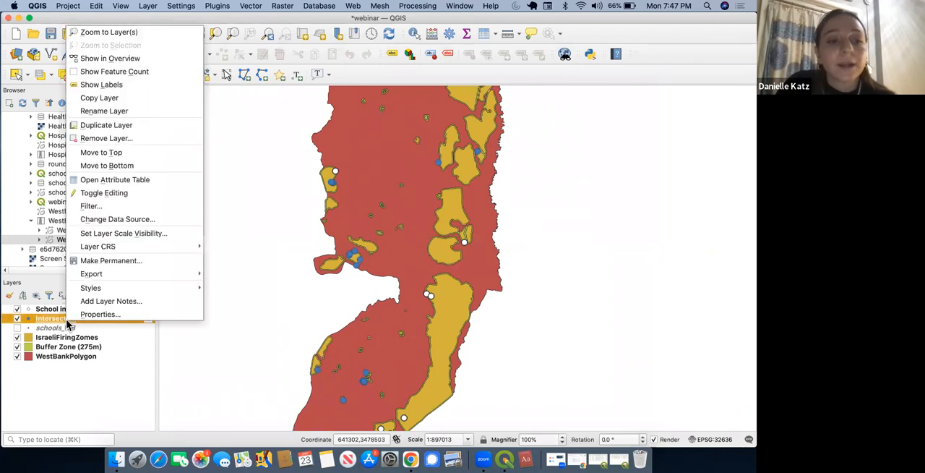
left_click(111, 184)
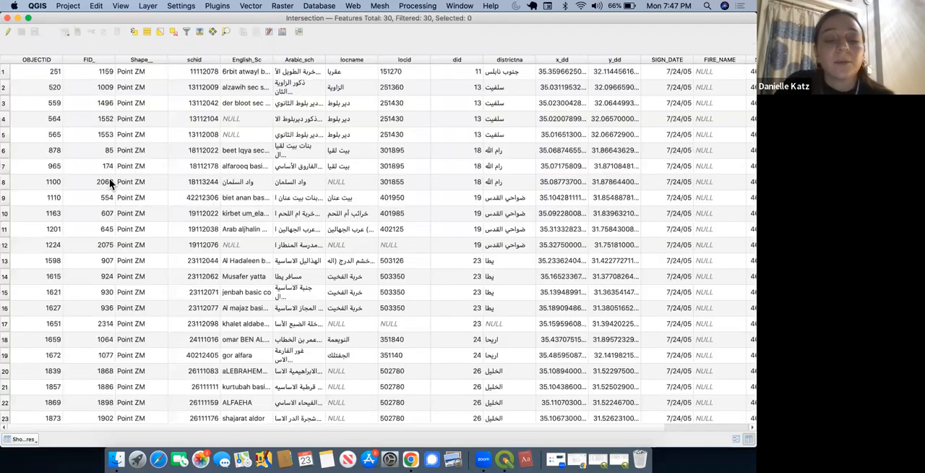
scroll(81, 268, "down", 5)
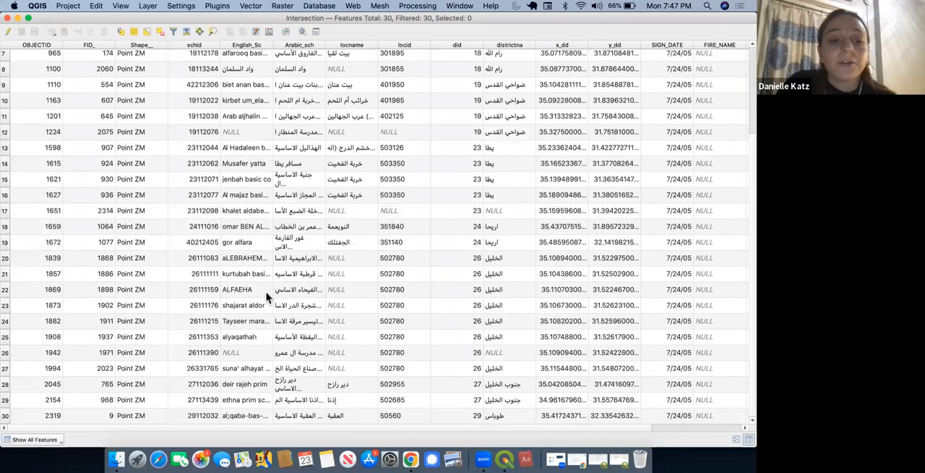
scroll(259, 156, "up", 3)
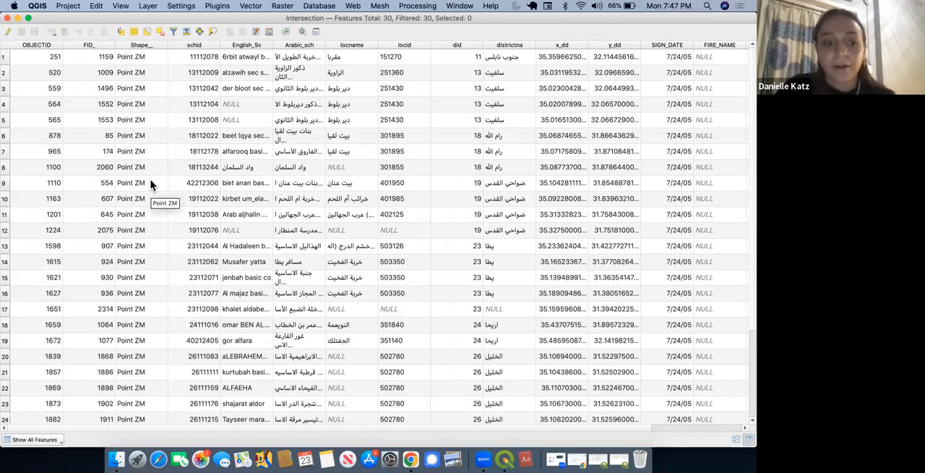
scroll(150, 181, "down", 3)
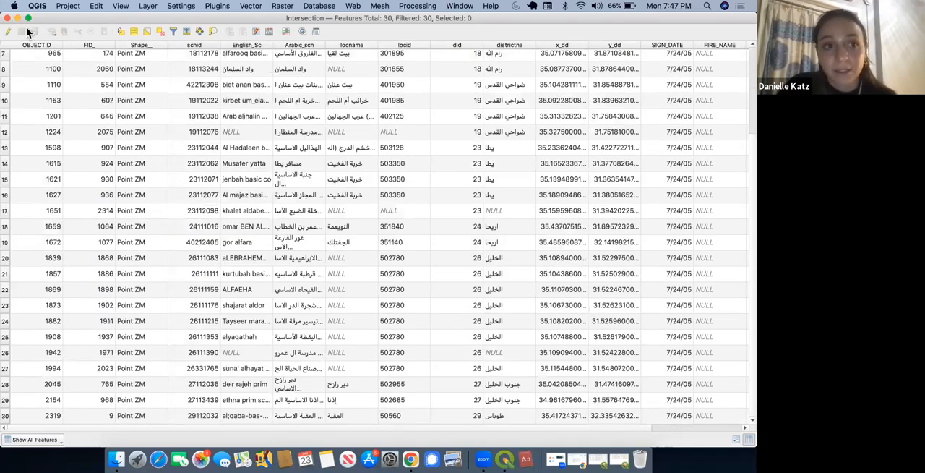
Step: Close the attribute table and select the five buffer-zone school points around the small firing zone on the central western border
left_click(8, 18)
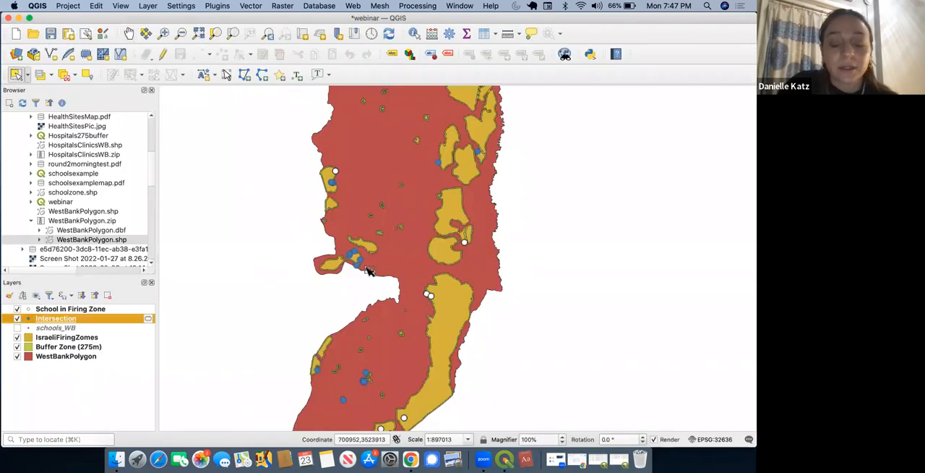
scroll(365, 266, "up", 5)
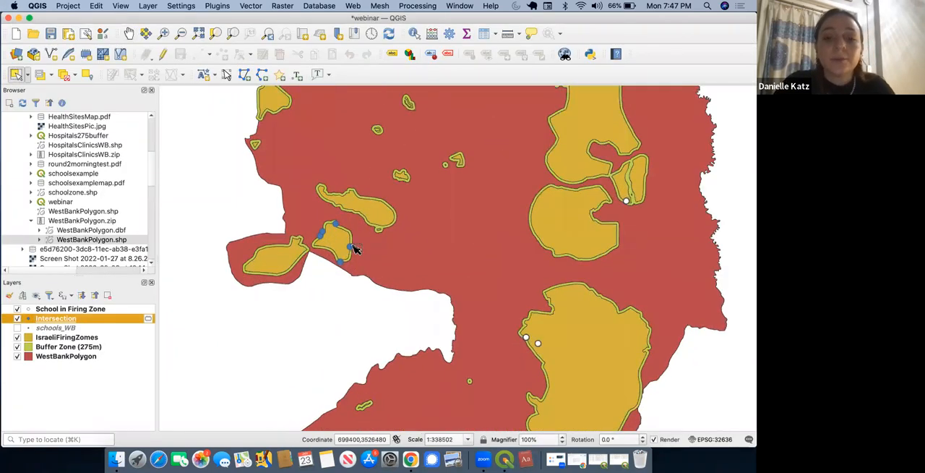
left_click(352, 250)
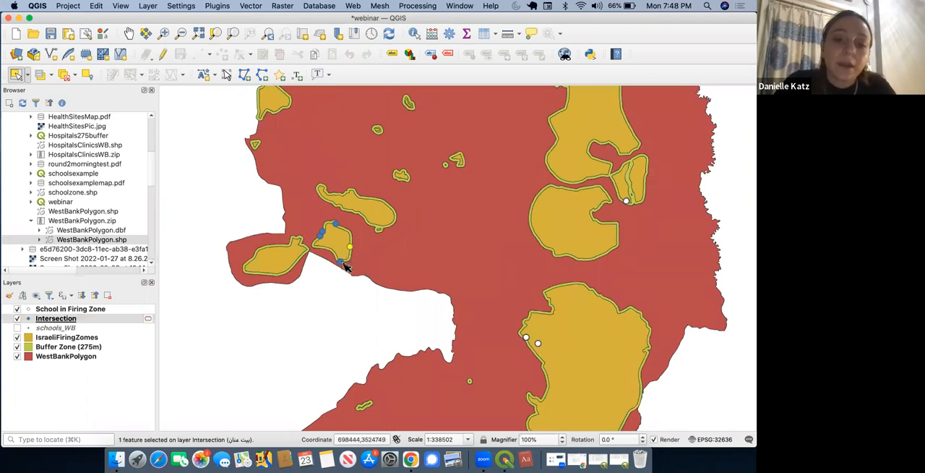
left_click(340, 262, "shift")
left_click(322, 233, "shift")
left_click(336, 224, "shift")
Step: Examine the selected schools' records in the Intersection layer's attribute table, and clear the selection
right_click(74, 321)
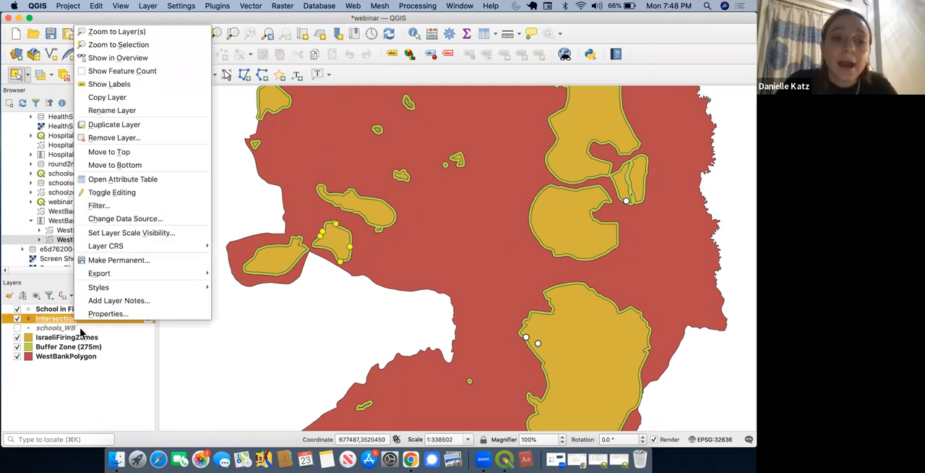
left_click(182, 186)
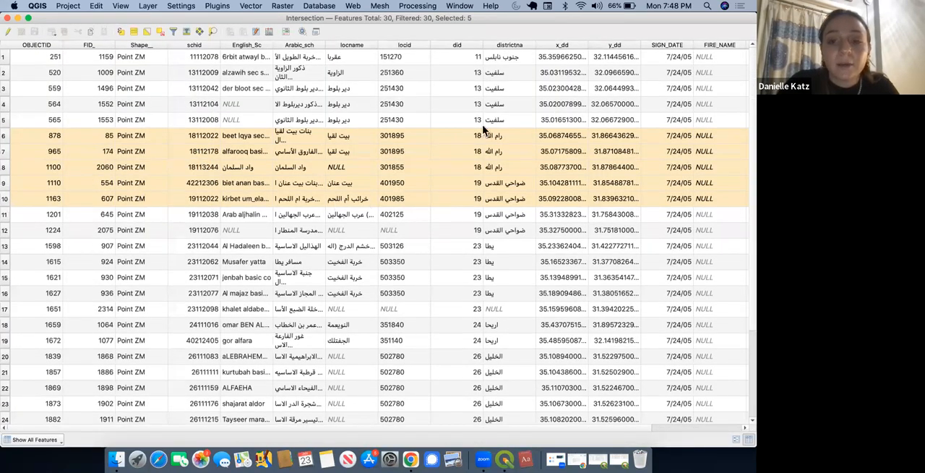
left_click(8, 17)
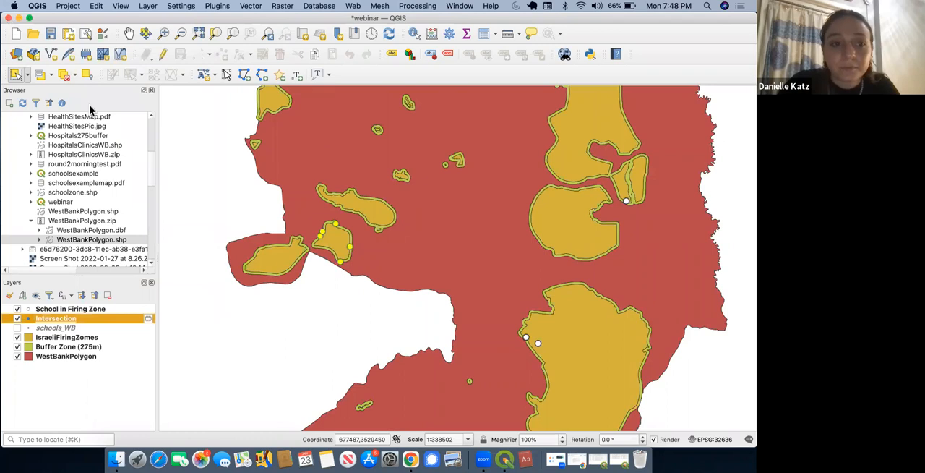
left_click(64, 76)
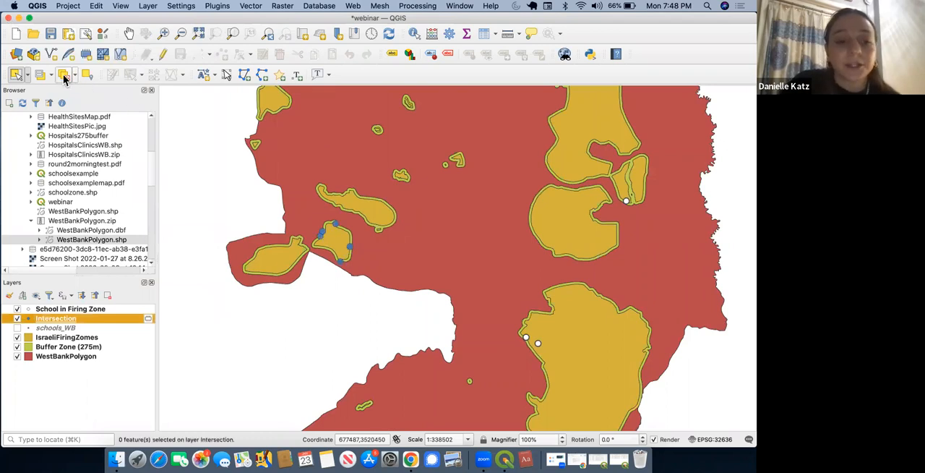
Step: Rename the Intersection layer as "School in Buffer Zone" in its layer properties
right_click(72, 325)
left_click(51, 320)
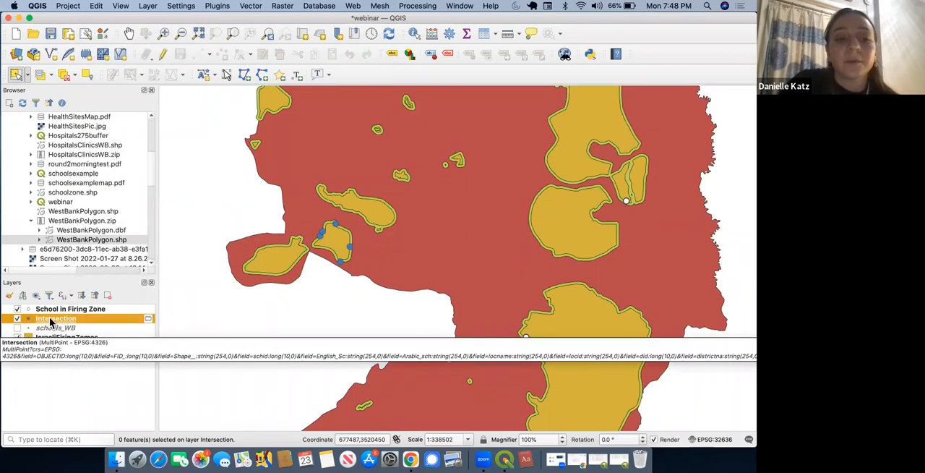
right_click(45, 319)
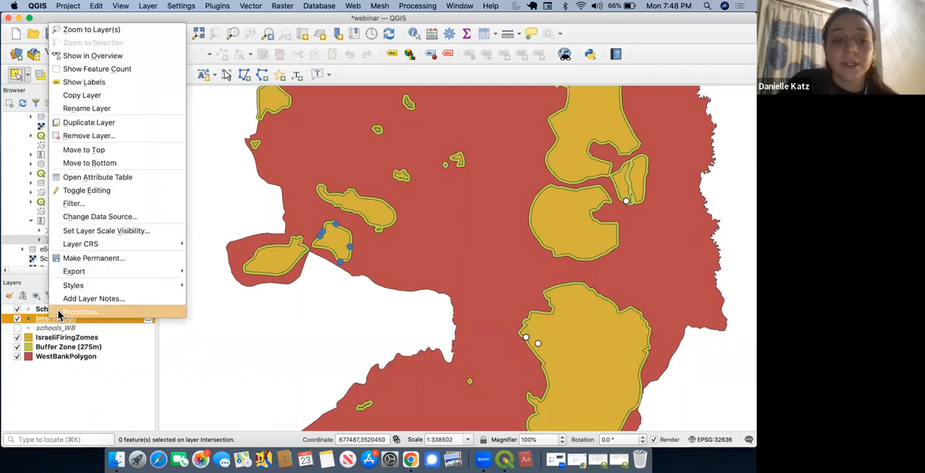
left_click(60, 313)
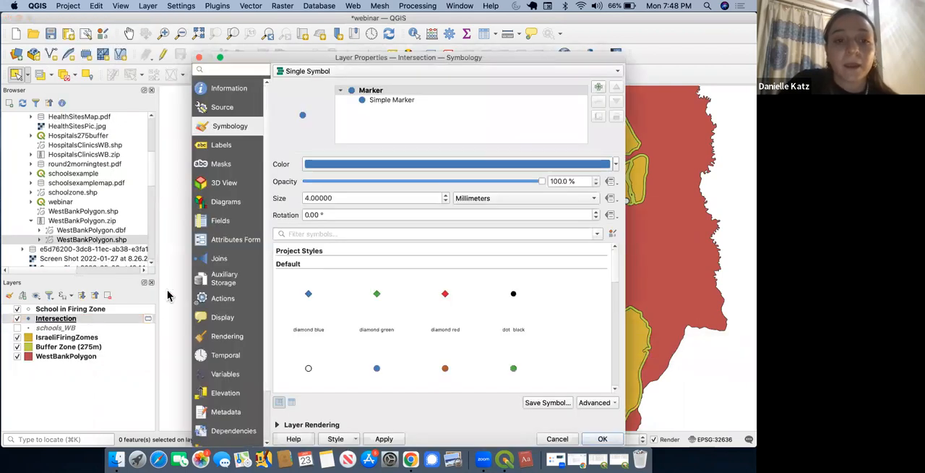
left_click(229, 114)
double_click(366, 85)
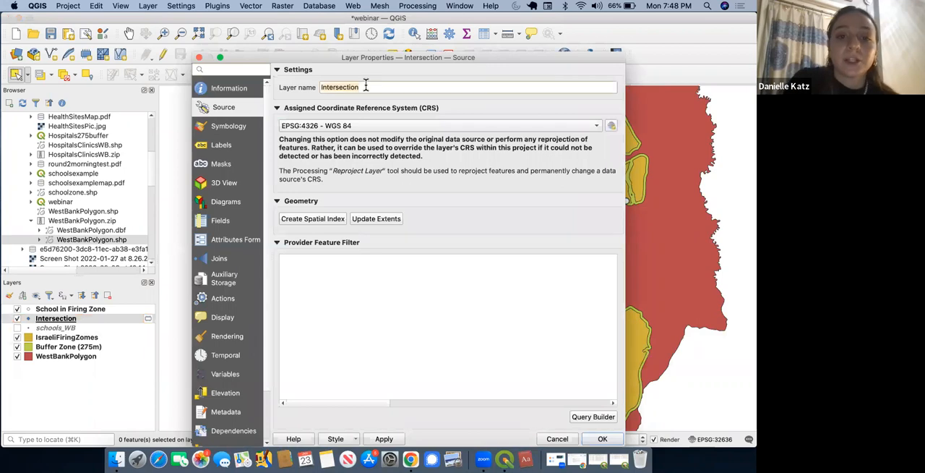
key("BackSpace")
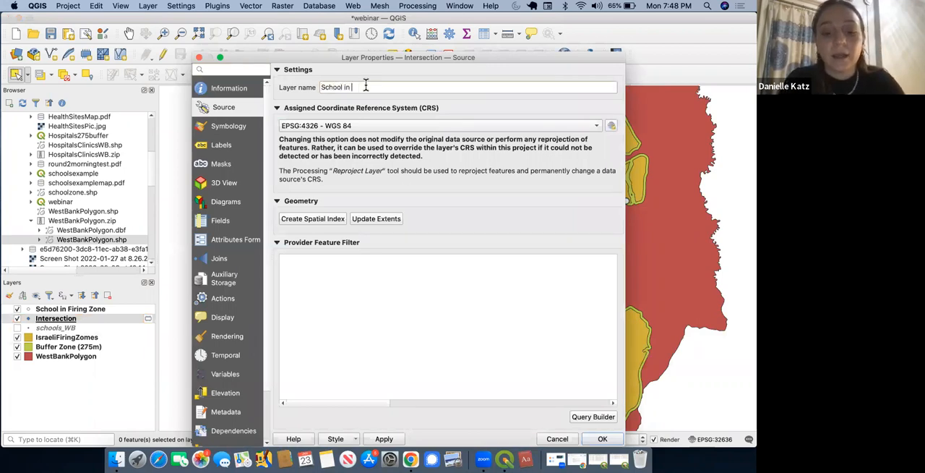
type("School in Buffer Zone")
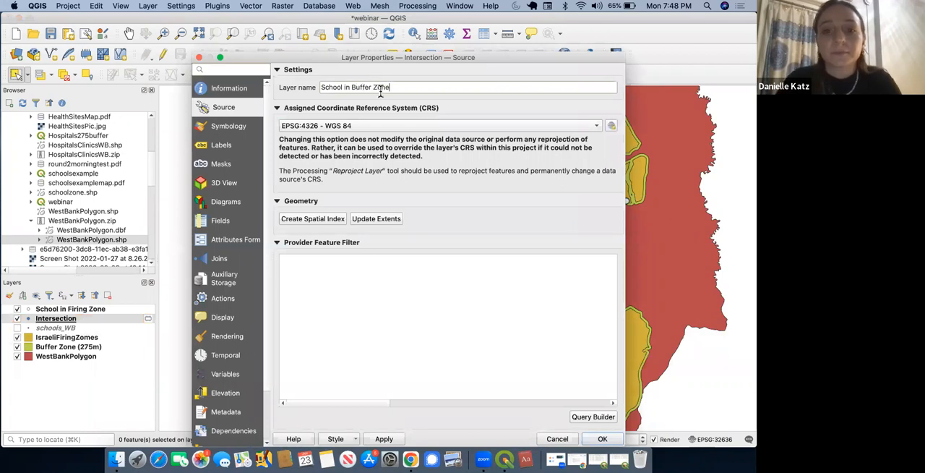
left_click(603, 439)
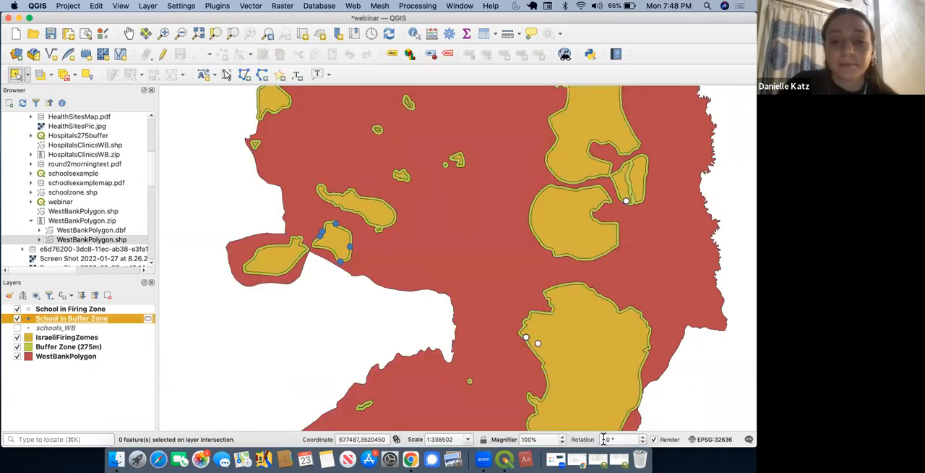
Step: Make the School in Buffer Zone layer permanent as ESRI Shapefile "SchoolBuffer" in the Desktop's West Bank Infrastructure Webinar folder, and save the project
scroll(389, 295, "down", 1)
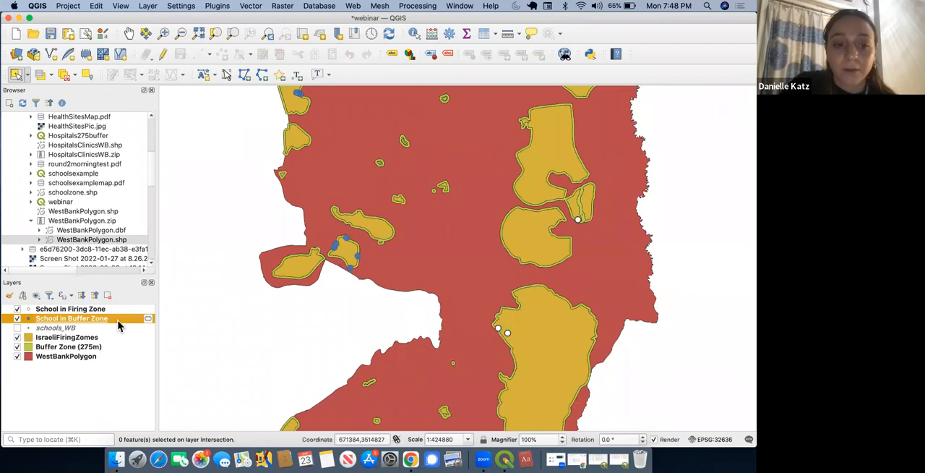
right_click(119, 326)
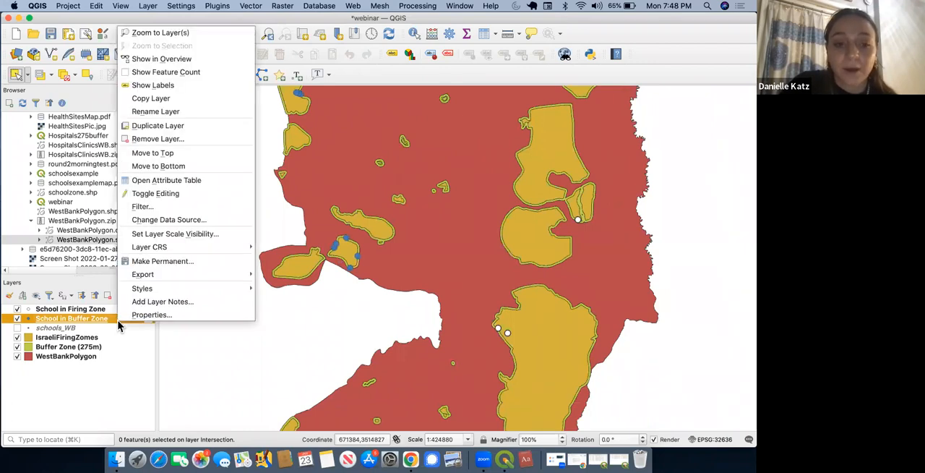
left_click(173, 265)
type("SchoolBuffer")
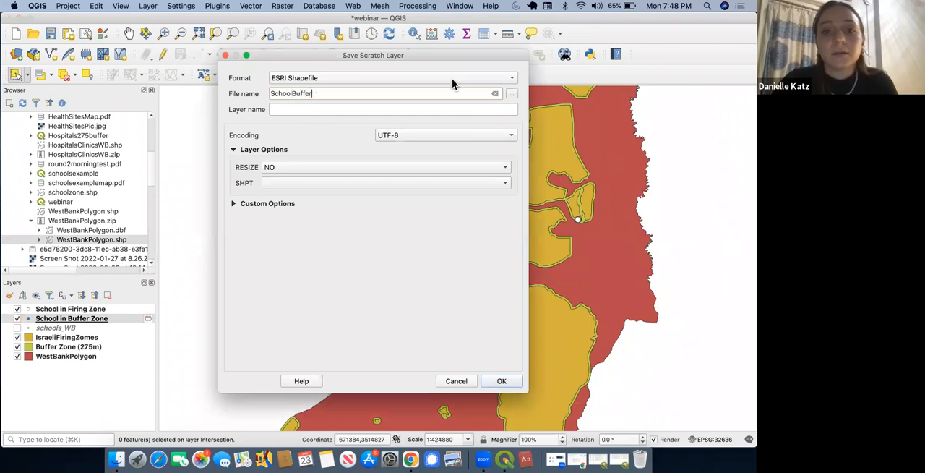
left_click(512, 96)
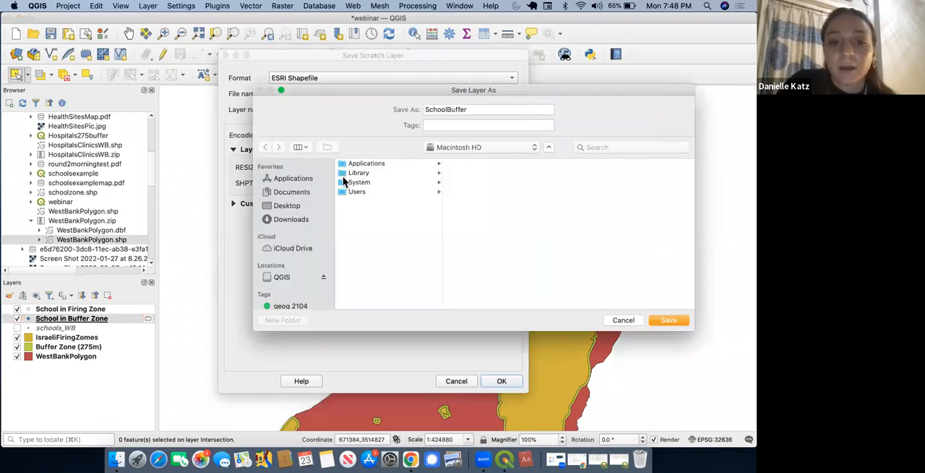
left_click(287, 206)
left_click(389, 304)
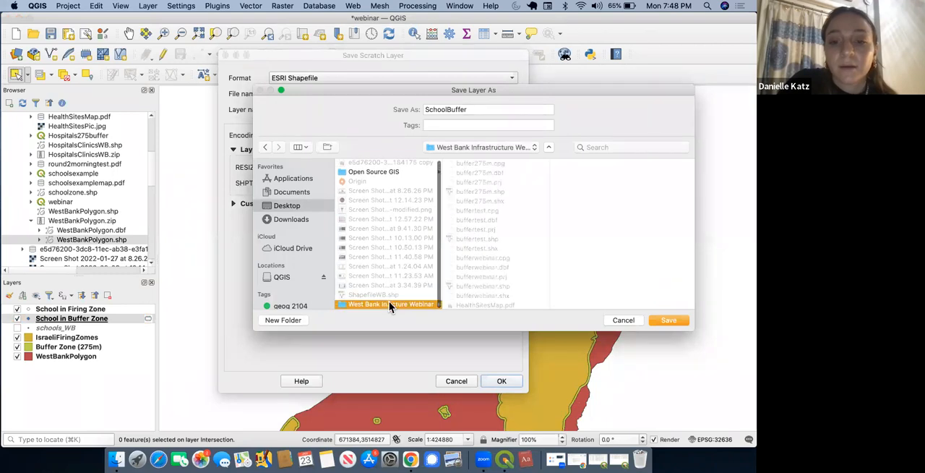
left_click(673, 318)
left_click(501, 381)
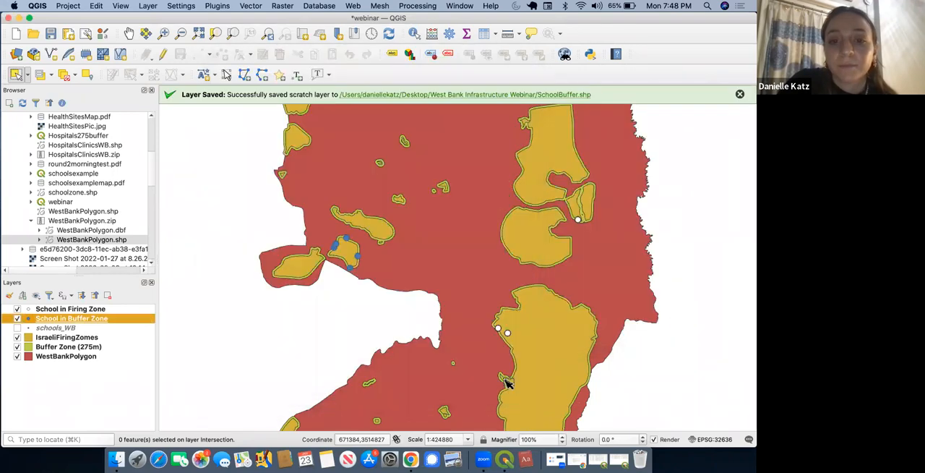
left_click(52, 39)
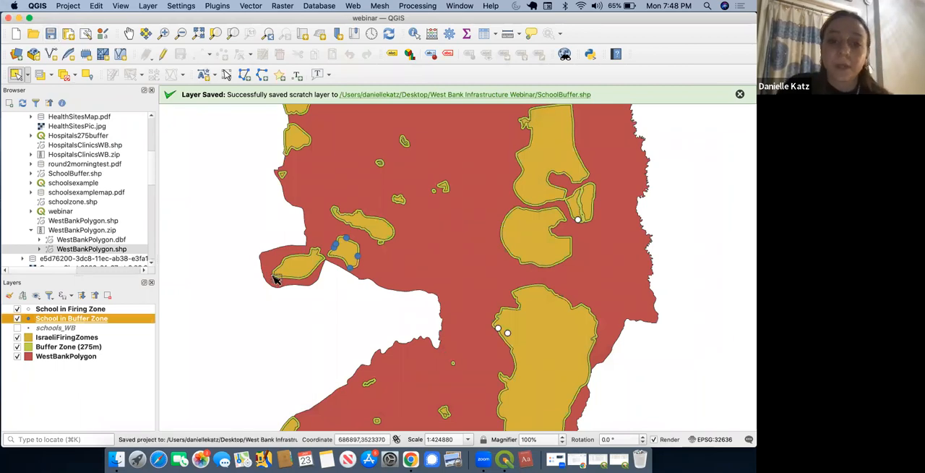
Step: Show the whole West Bank with its school points centred in the map view
scroll(274, 280, "down", 1)
scroll(274, 281, "down", 4)
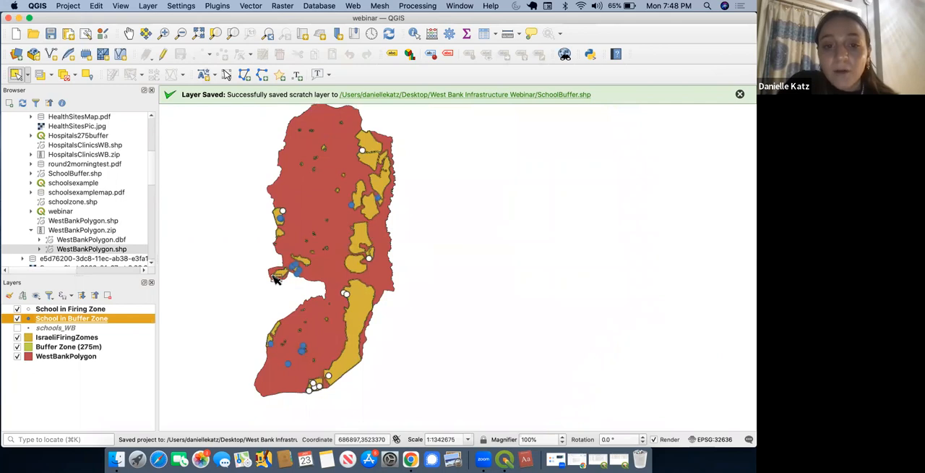
left_click(318, 216)
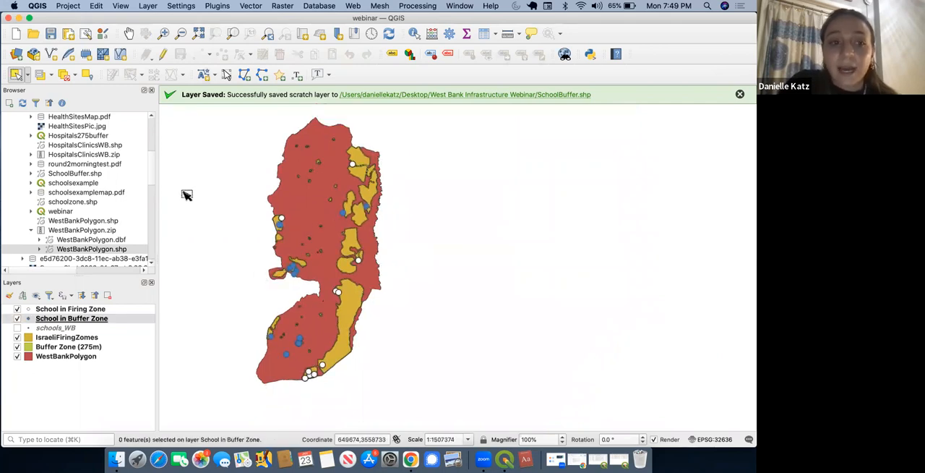
left_click(128, 34)
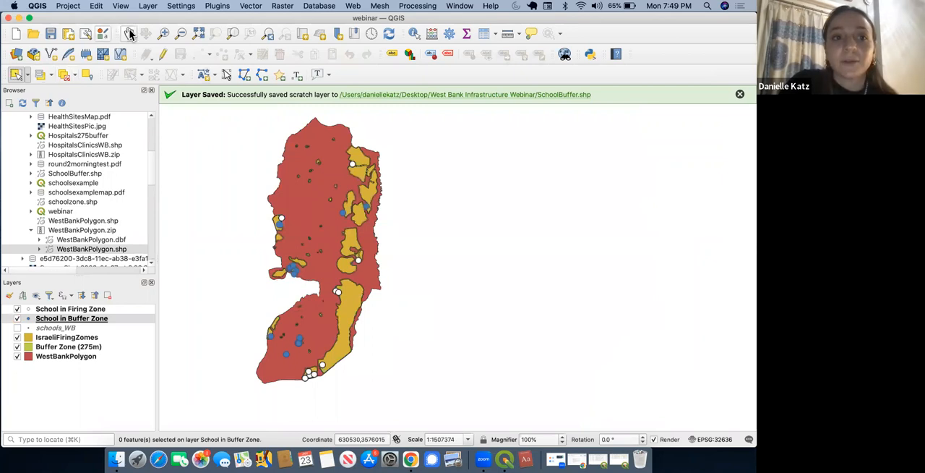
left_click_drag(321, 201, 384, 205)
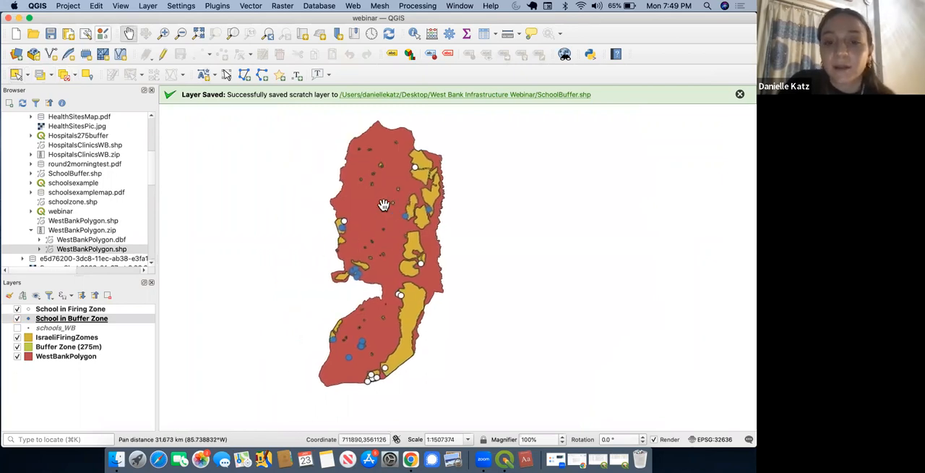
scroll(384, 204, "up", 1)
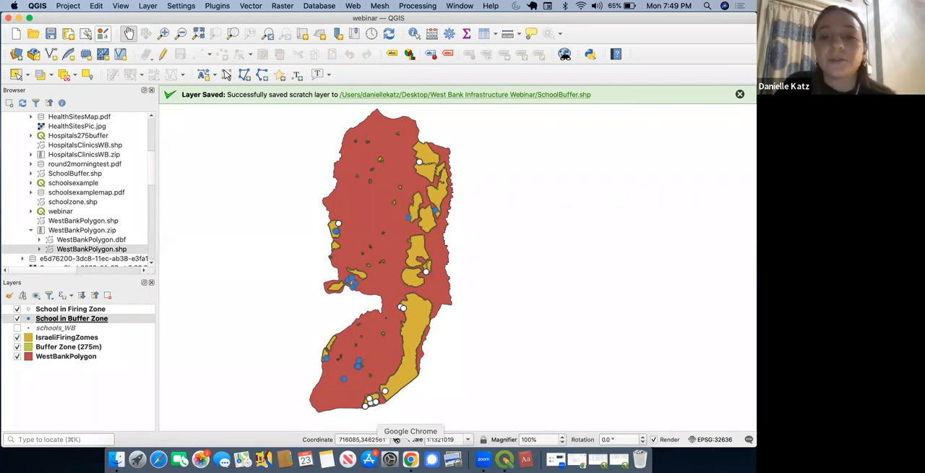
Step: Switch to Chrome and look through the Maps Color Palettes page on Coolors for colour schemes
left_click(410, 459)
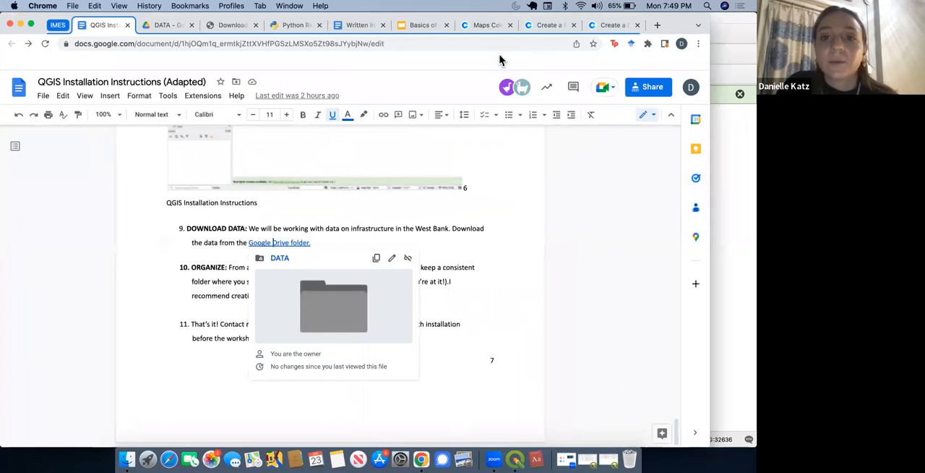
left_click(487, 25)
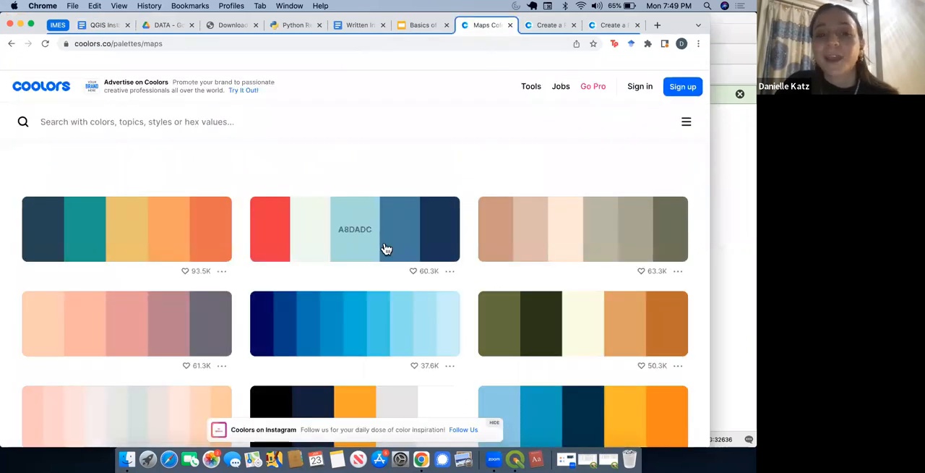
scroll(390, 166, "up", 2)
scroll(389, 171, "up", 1)
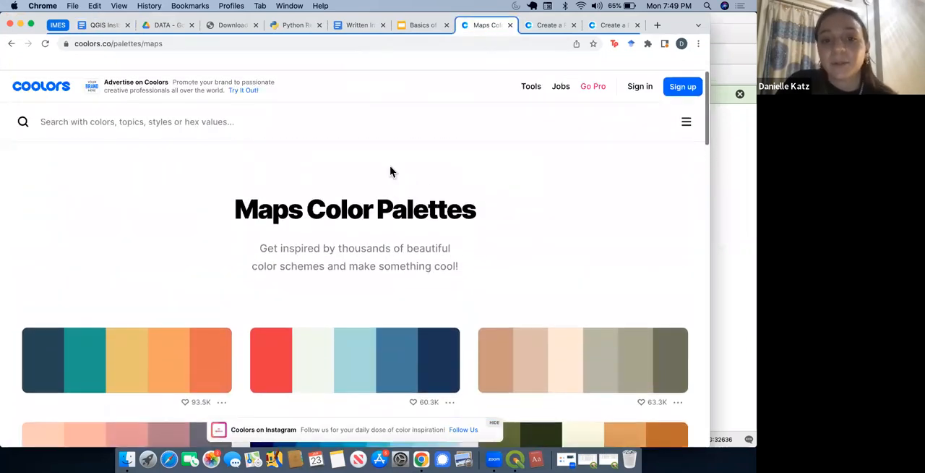
scroll(373, 263, "down", 3)
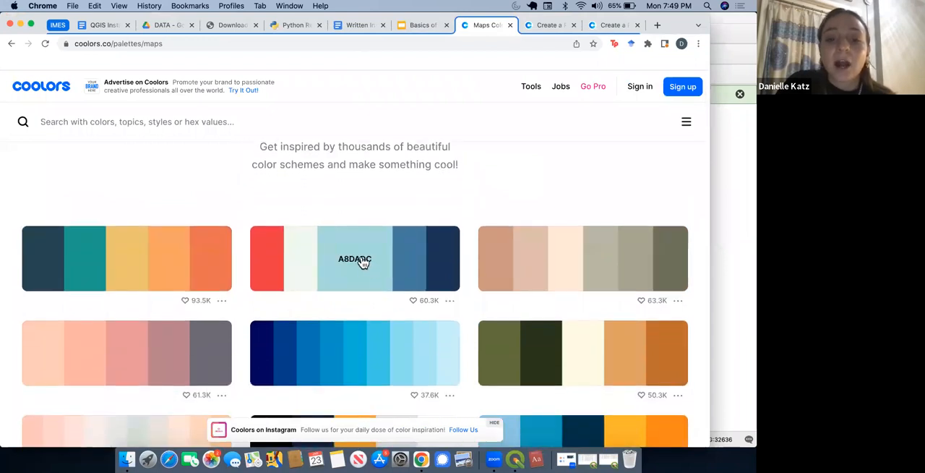
scroll(347, 318, "down", 1)
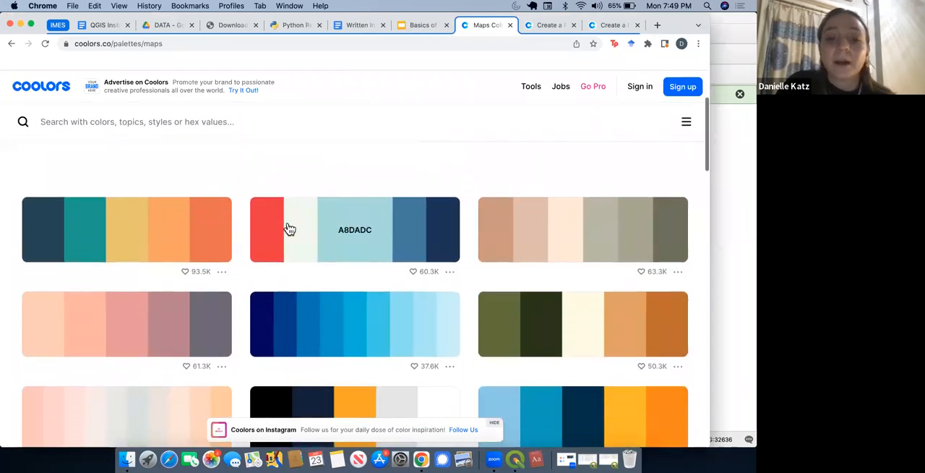
Step: Copy sample colours from the Coolors map palettes, ending with FFE8D6, and switch back to the map in QGIS
left_click(392, 236)
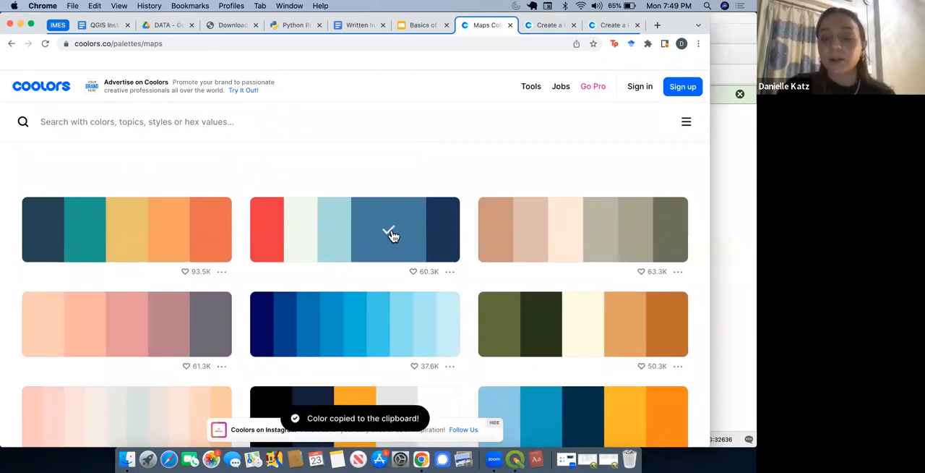
scroll(341, 276, "down", 2)
left_click(359, 270)
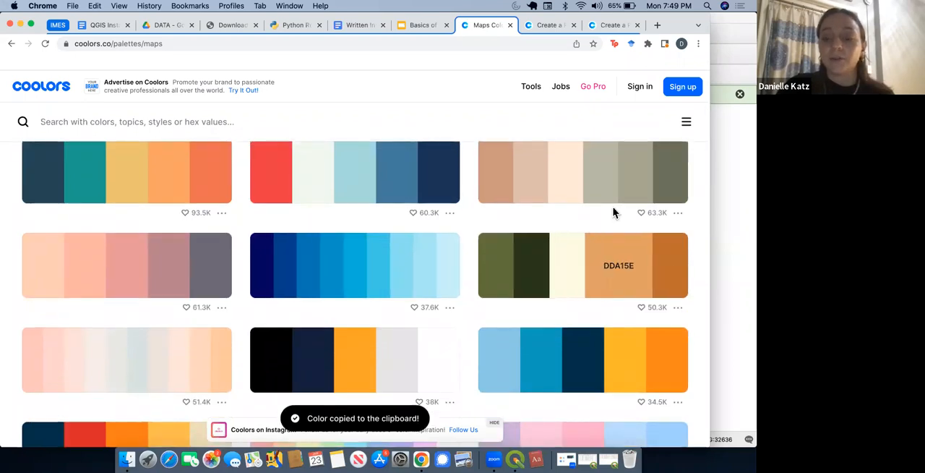
scroll(618, 198, "up", 2)
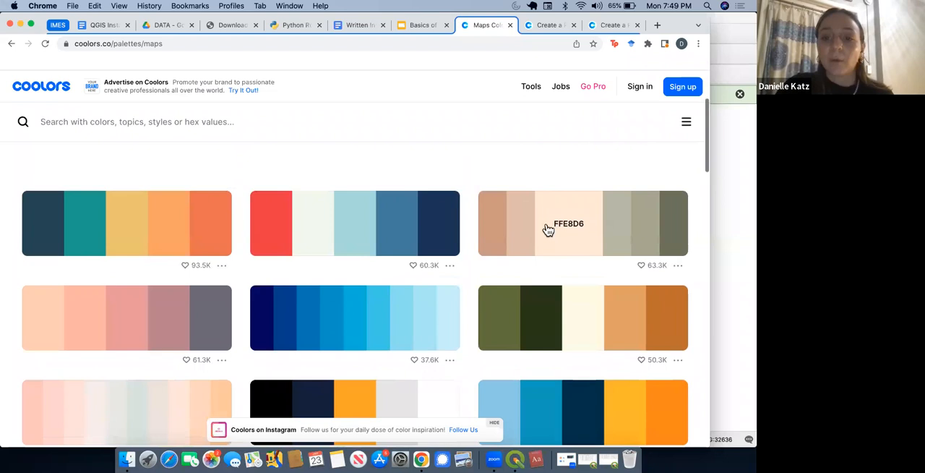
left_click(564, 227)
left_click(735, 234)
left_click_drag(472, 281, 196, 310)
left_click_drag(255, 302, 483, 279)
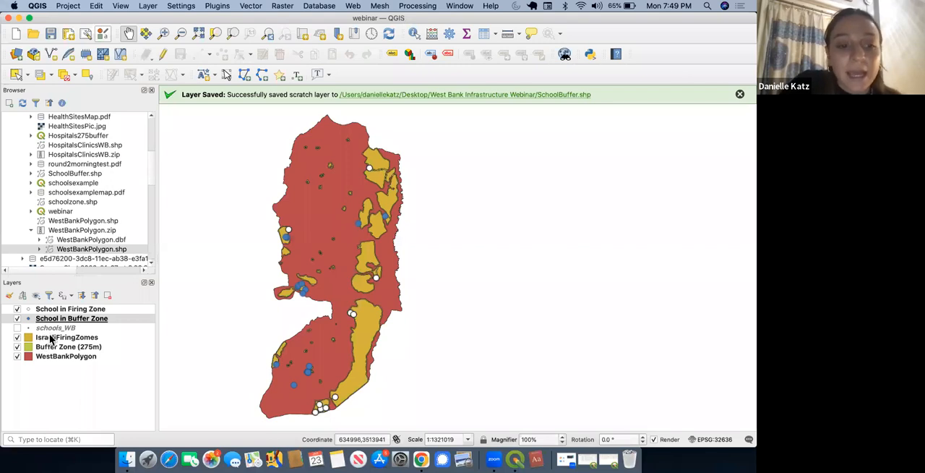
Step: Set the simple fill color of the WestBankPolygon layer to #ffe8d6 in its symbology
left_click(56, 362)
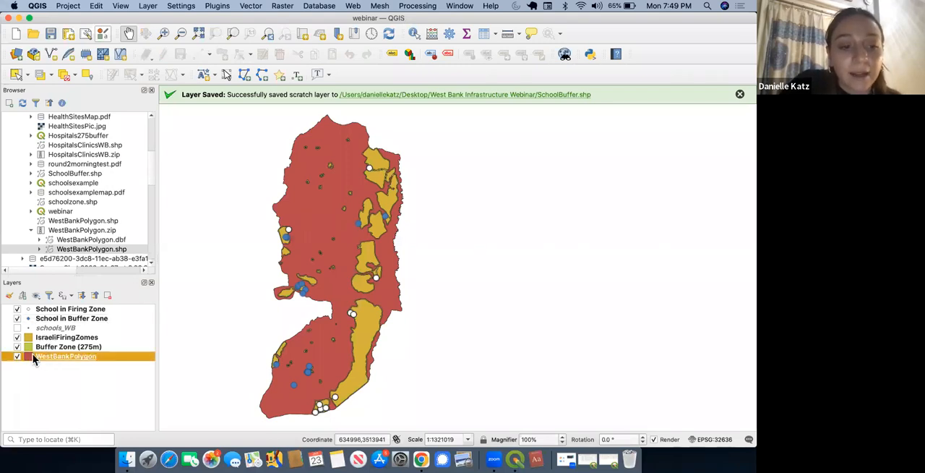
right_click(31, 356)
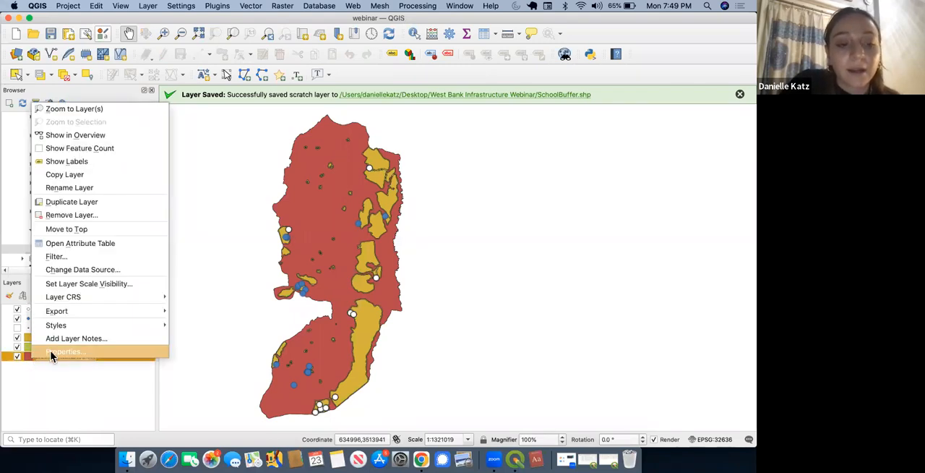
left_click(60, 352)
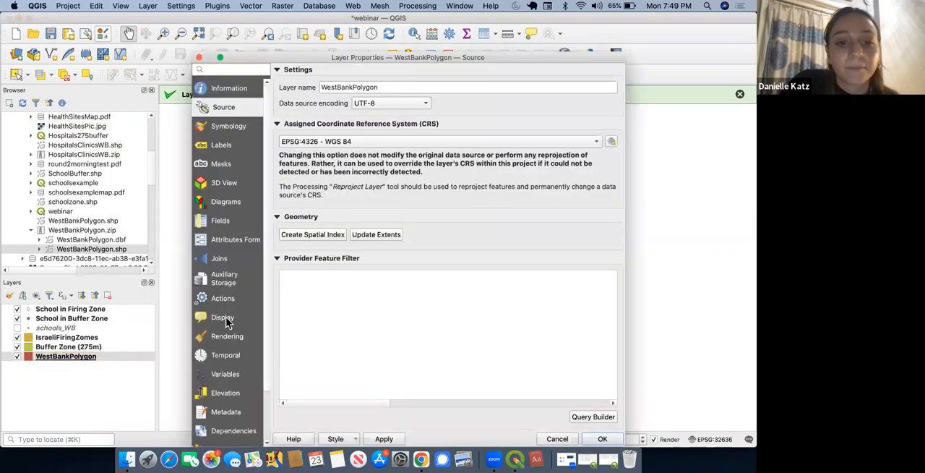
left_click(231, 130)
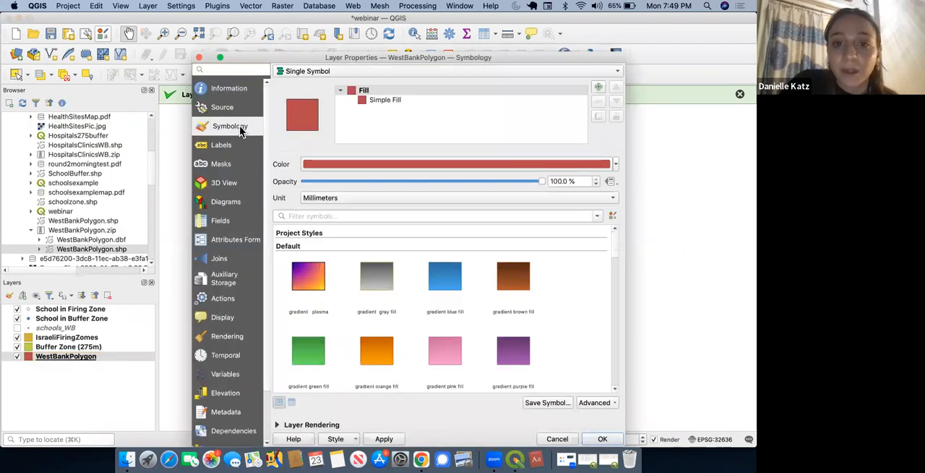
left_click(374, 103)
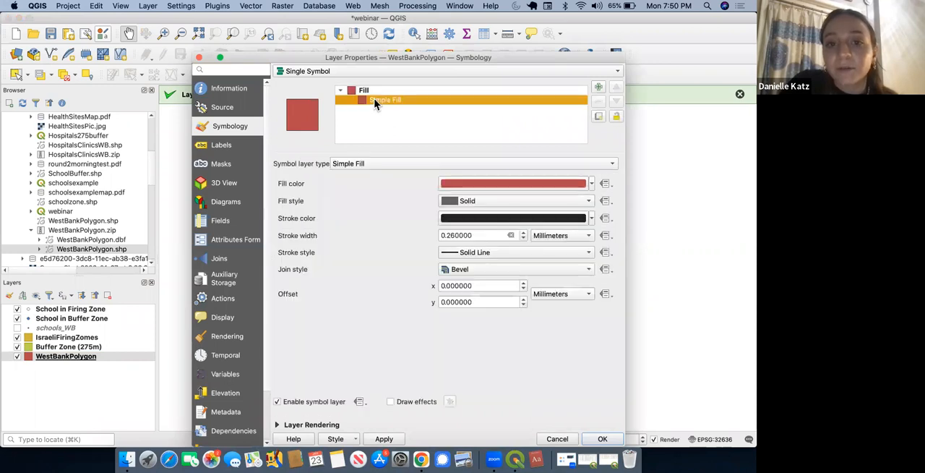
left_click(458, 183)
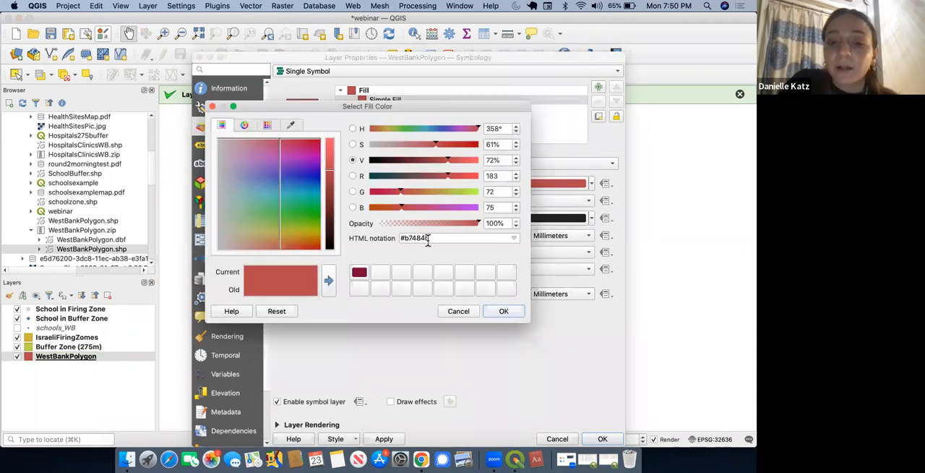
key("super+v")
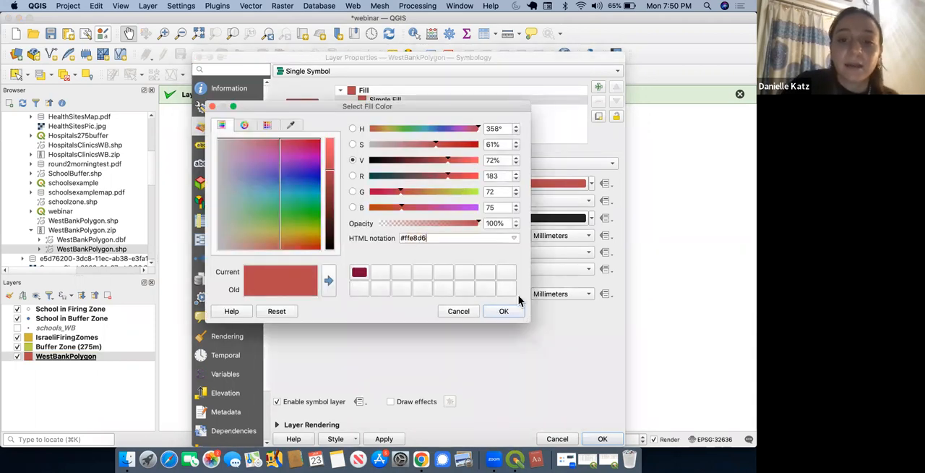
left_click(503, 307)
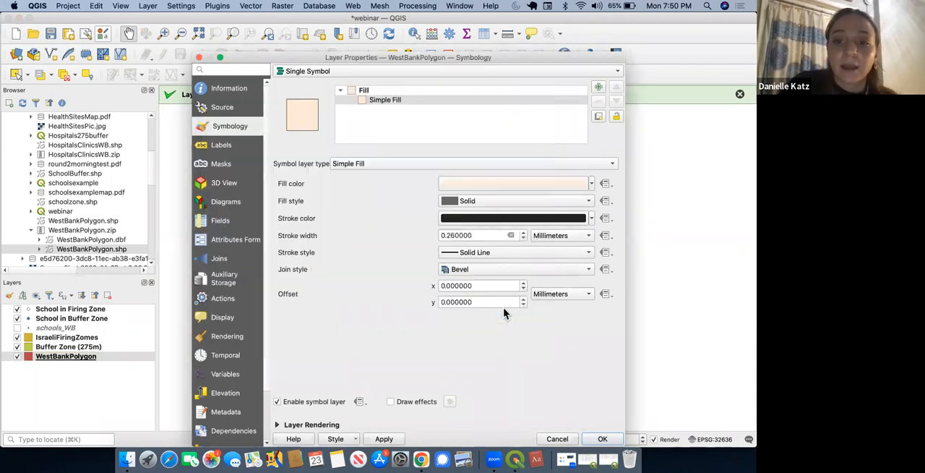
Step: Set the WestBankPolygon stroke color to #ffe8d6, raise its saturation to 29%, and apply the style to the map
left_click(513, 219)
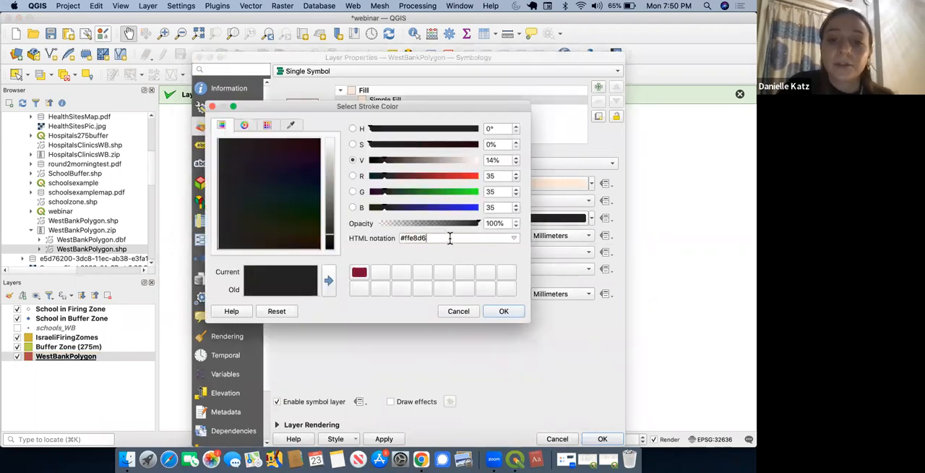
left_click(504, 310)
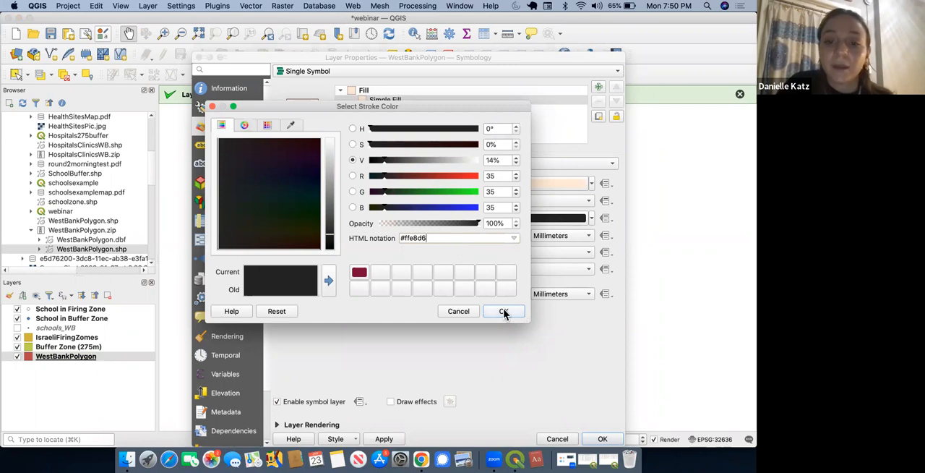
left_click(586, 217)
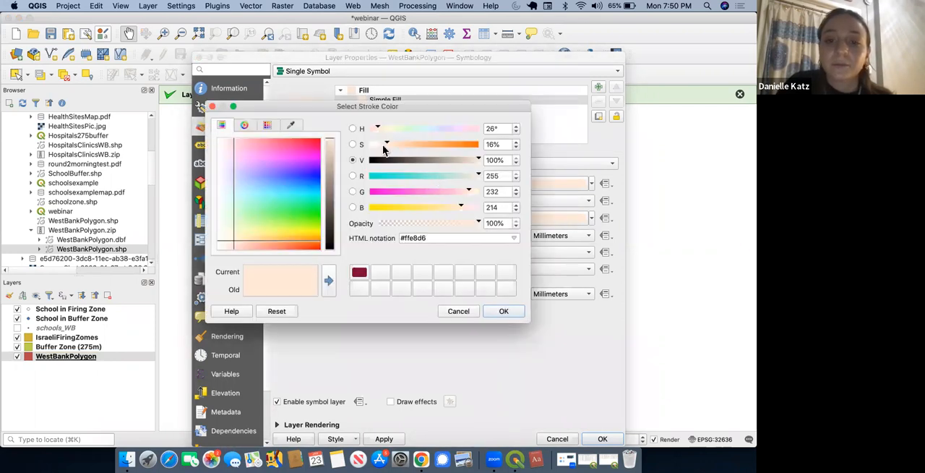
left_click_drag(387, 143, 402, 143)
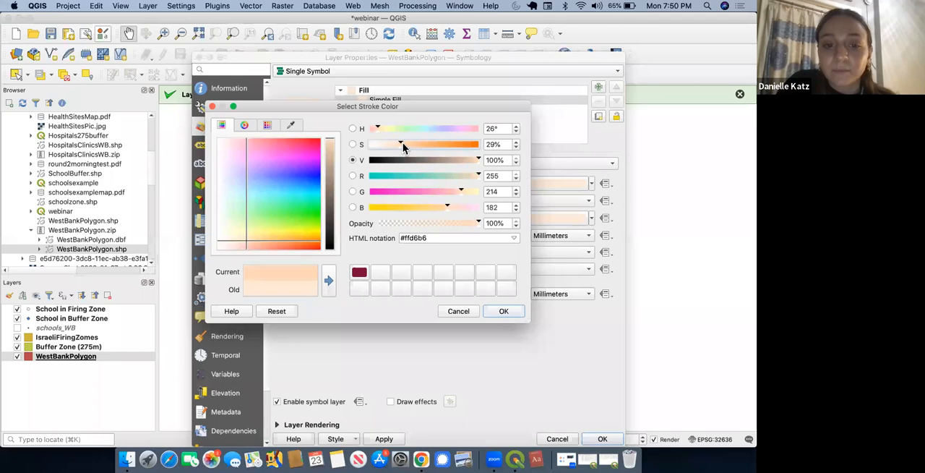
left_click(515, 313)
left_click(614, 439)
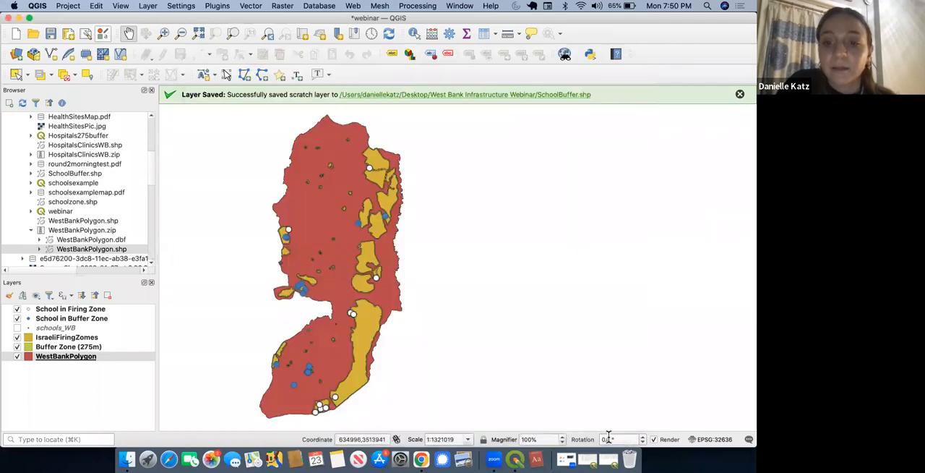
left_click_drag(413, 255, 452, 246)
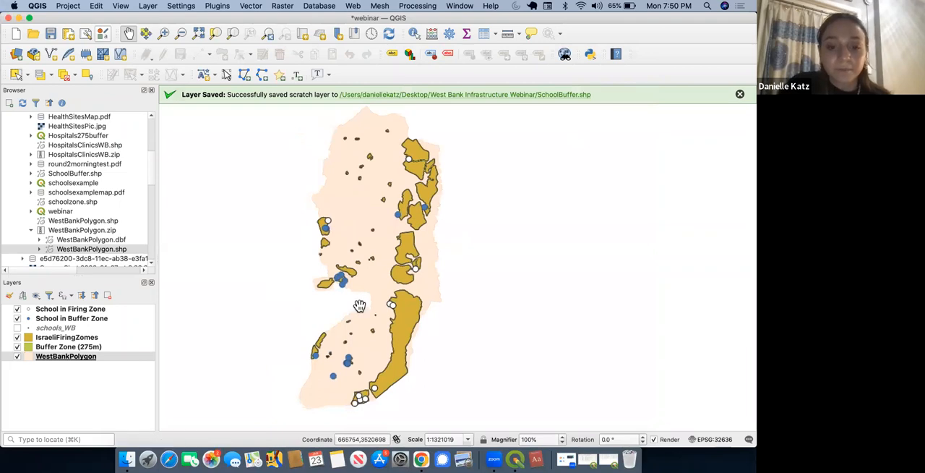
Step: In Chrome, open the Coolors palette containing FFE8D6 in the generator, lock FFE8D6 and remove B7B7A4
left_click(421, 457)
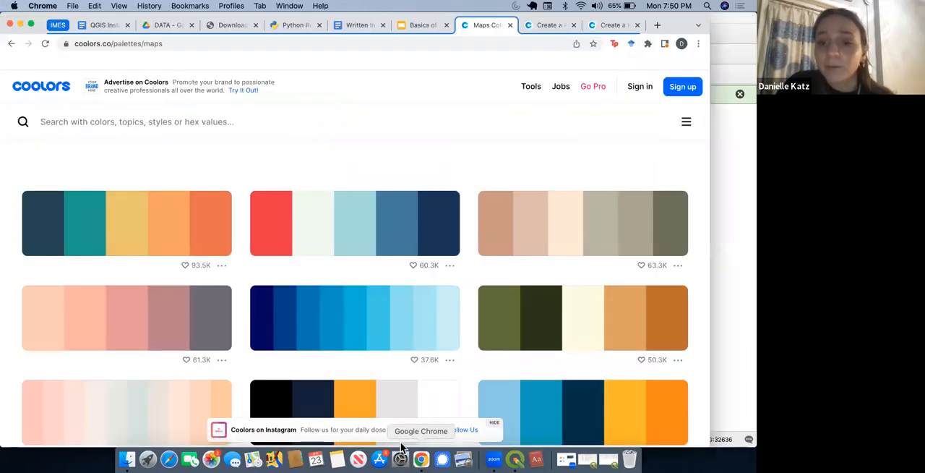
left_click(678, 266)
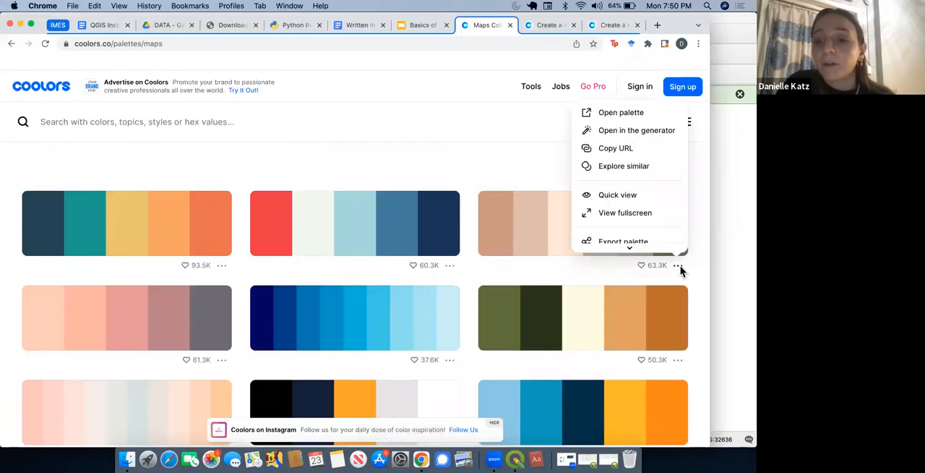
left_click(644, 127)
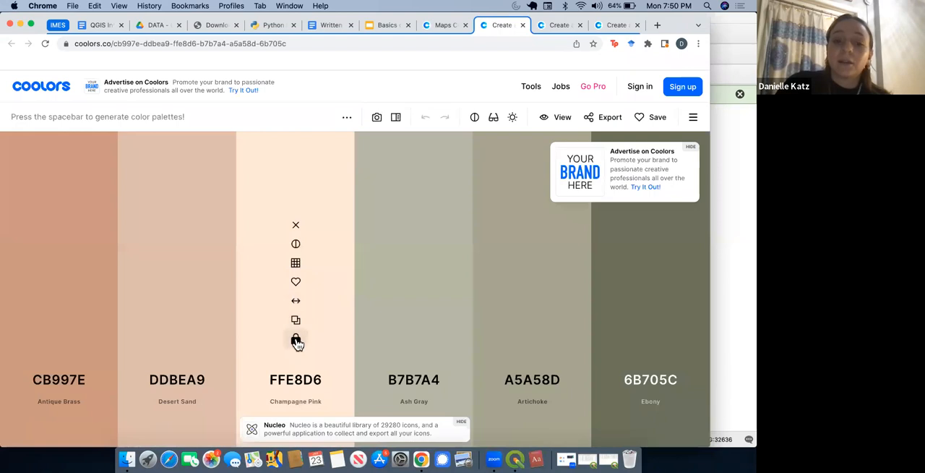
left_click(296, 340)
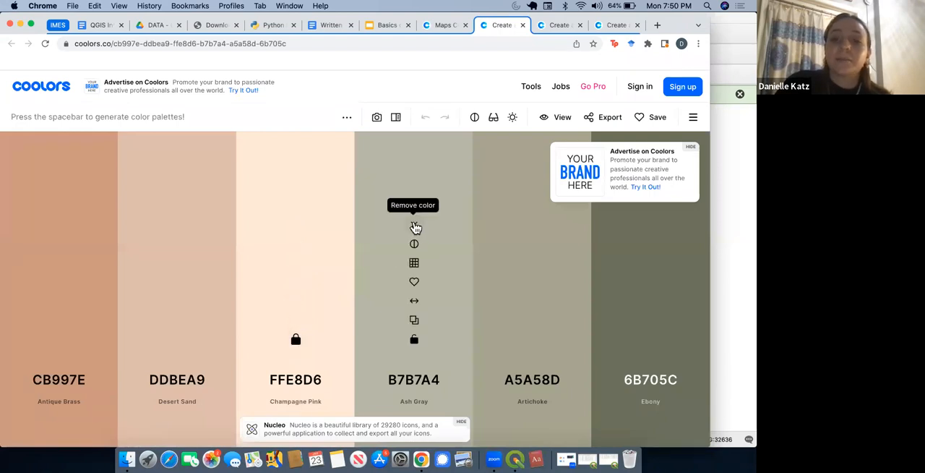
left_click(414, 226)
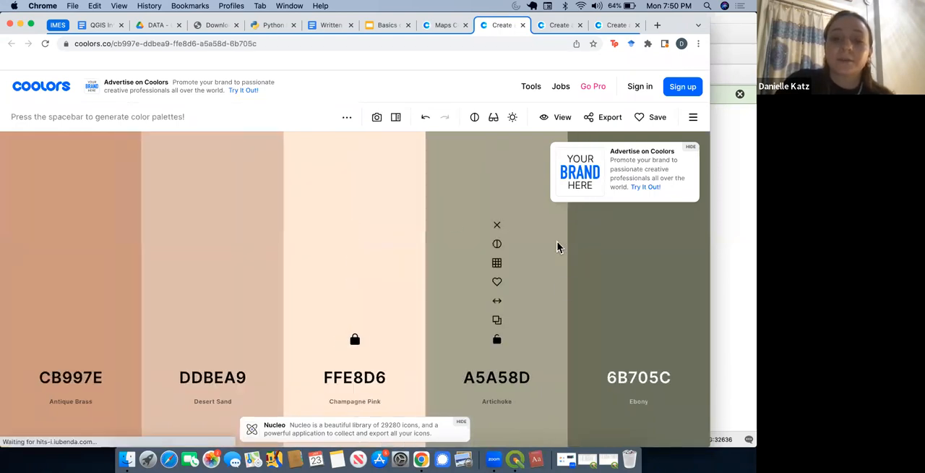
Step: Generate new palettes around the locked FFE8D6, also locking 0D5C63 and 84E6F8 as matching colours come up
key("space")
key("space")
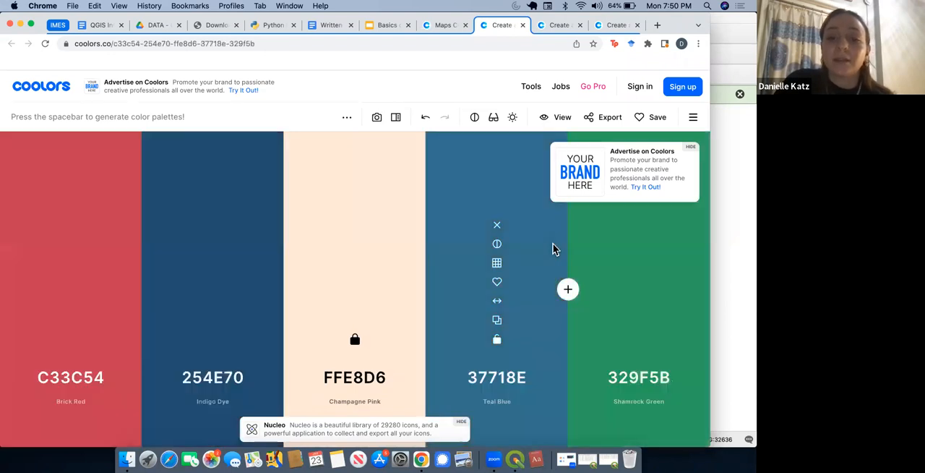
key("space")
key("space")
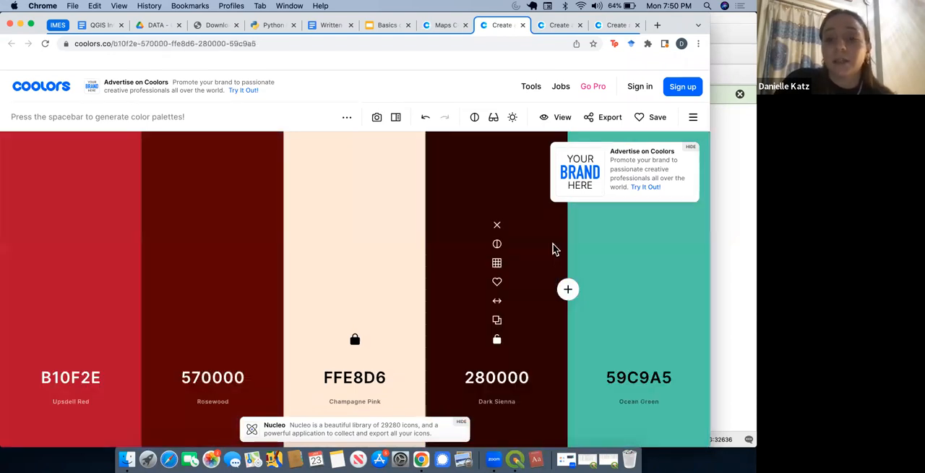
key("space")
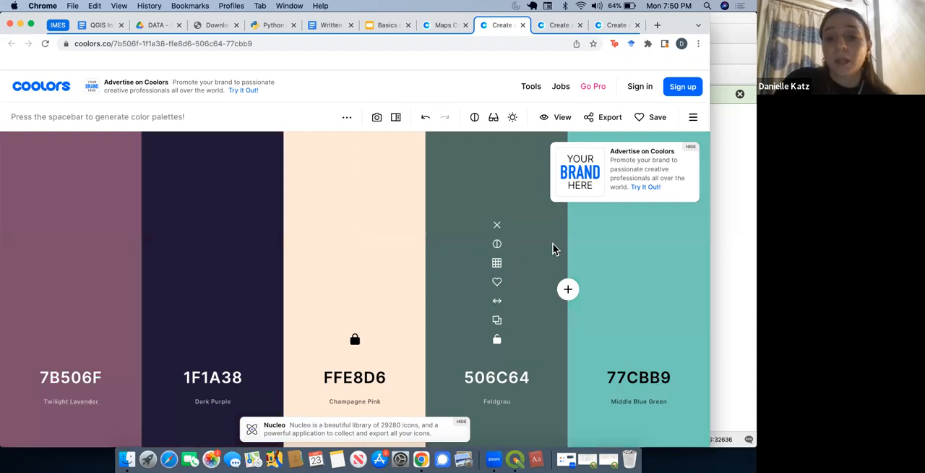
key("space")
left_click(497, 339)
key("space")
key("space")
left_click(214, 339)
key("space")
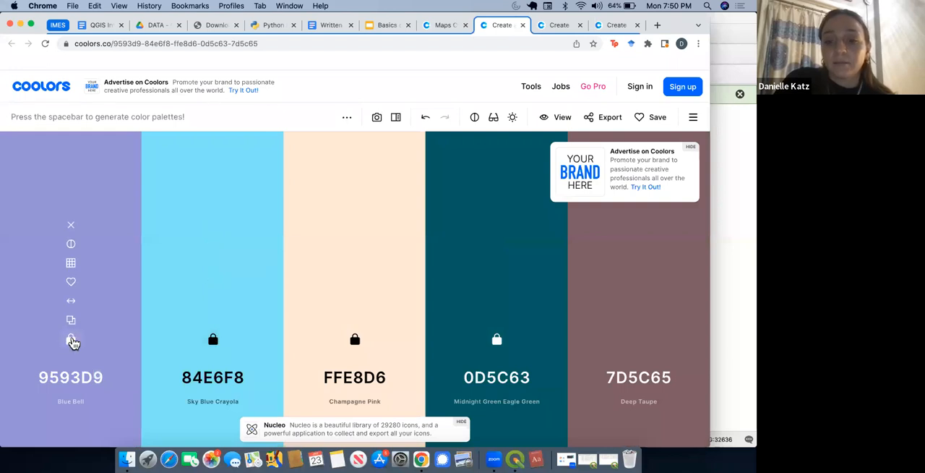
Step: Copy the hex code 7D5C65 from the generated palette and switch back to the West Bank map in QGIS
left_click(639, 339)
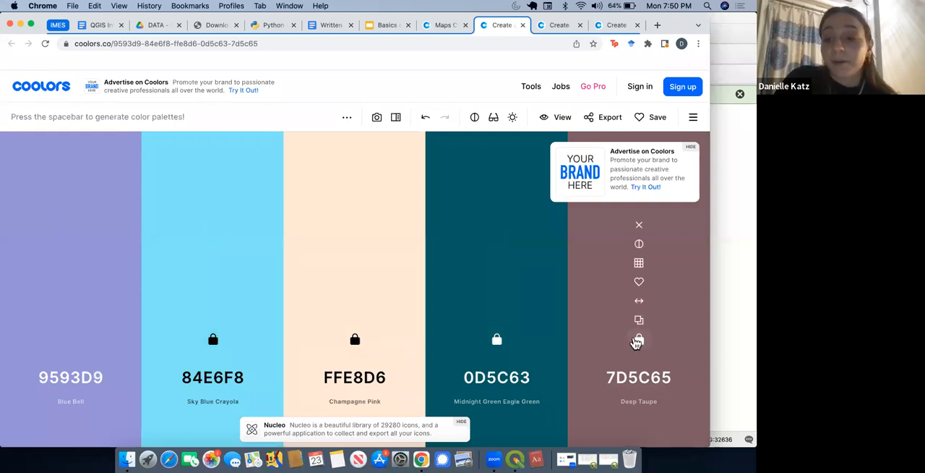
left_click(654, 377)
key("super+c")
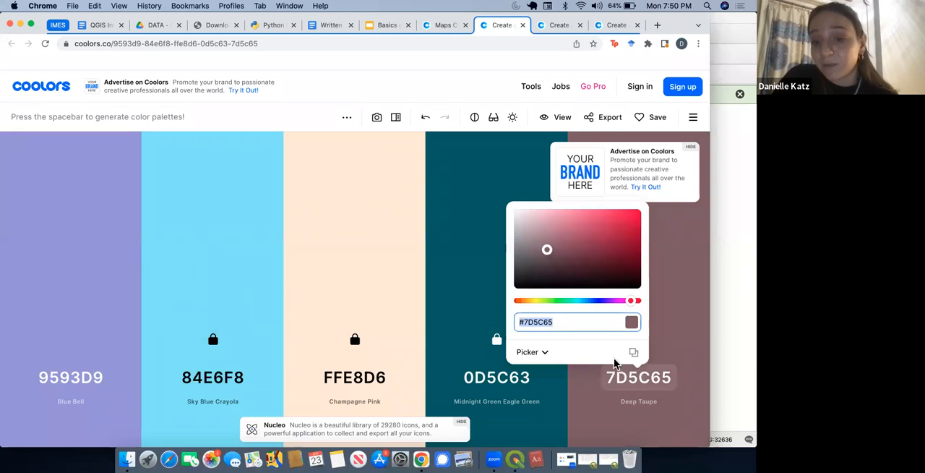
left_click(733, 302)
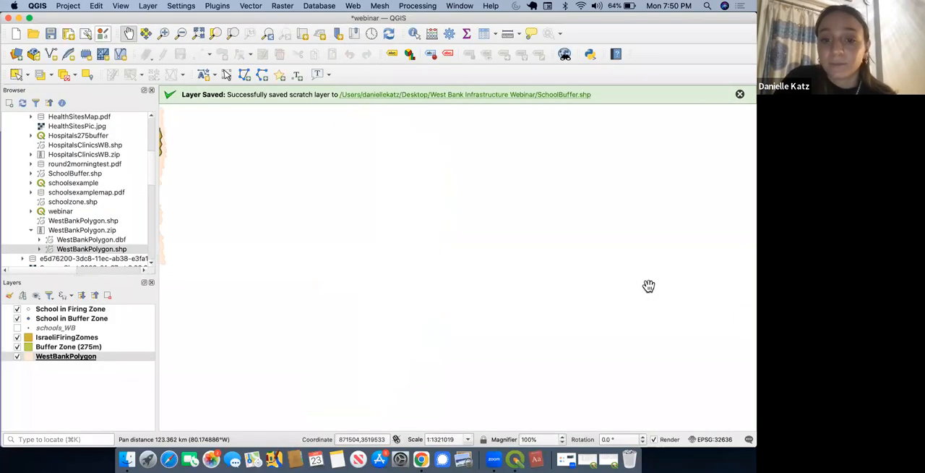
left_click_drag(438, 232, 491, 272)
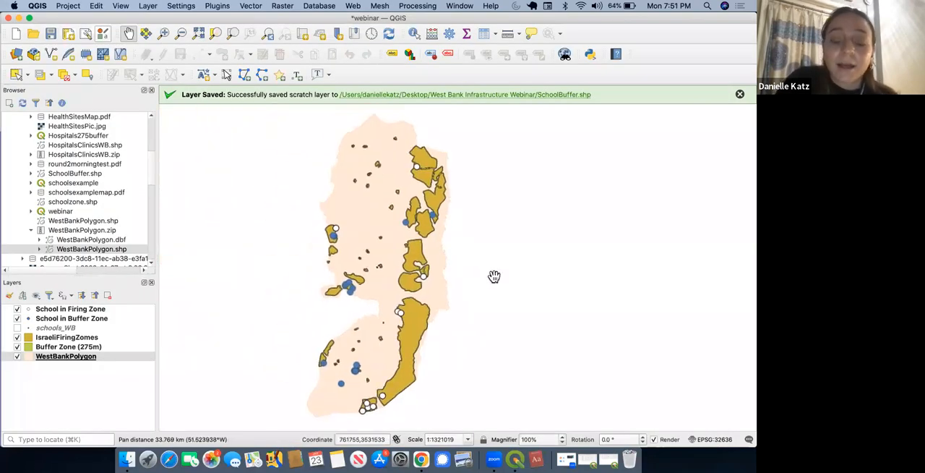
Step: Set the simple fill color of the IsraeliFiringZomes layer to #7D5C65
double_click(30, 340)
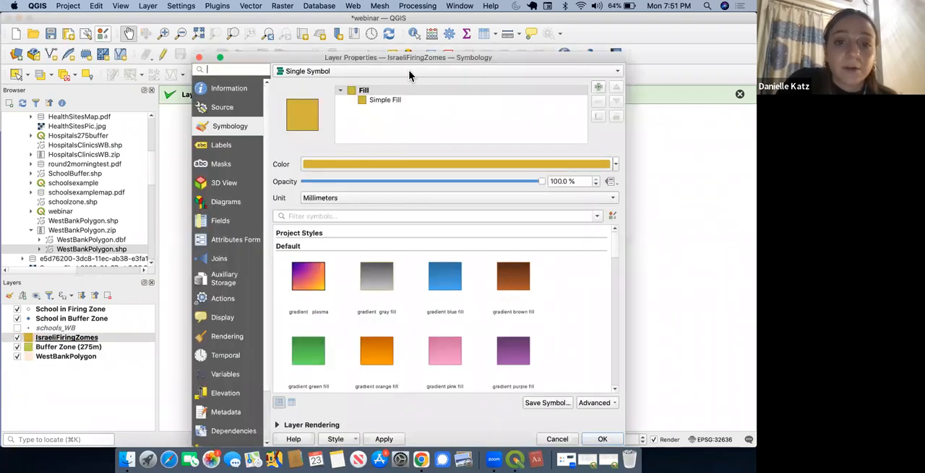
left_click(384, 101)
left_click(510, 179)
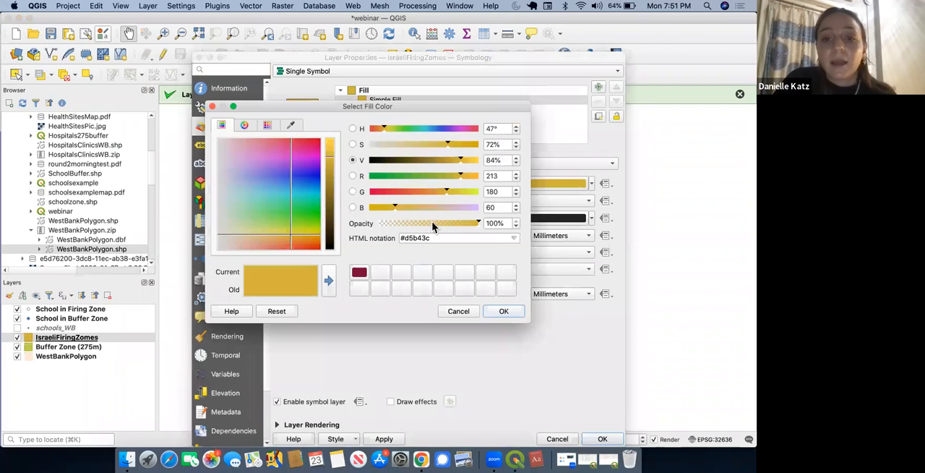
double_click(431, 238)
key("super+v")
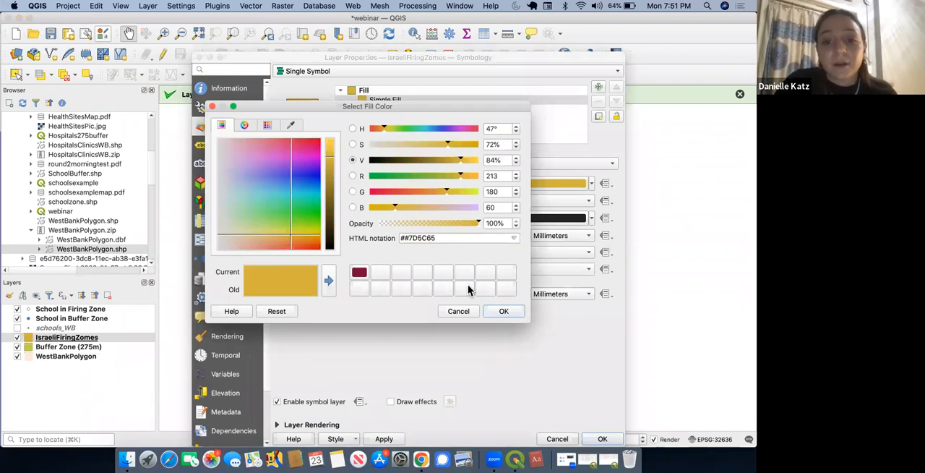
left_click(503, 312)
Step: Set the IsraeliFiringZomes stroke color to #7D5C65 as well and apply the style to the map
left_click(539, 218)
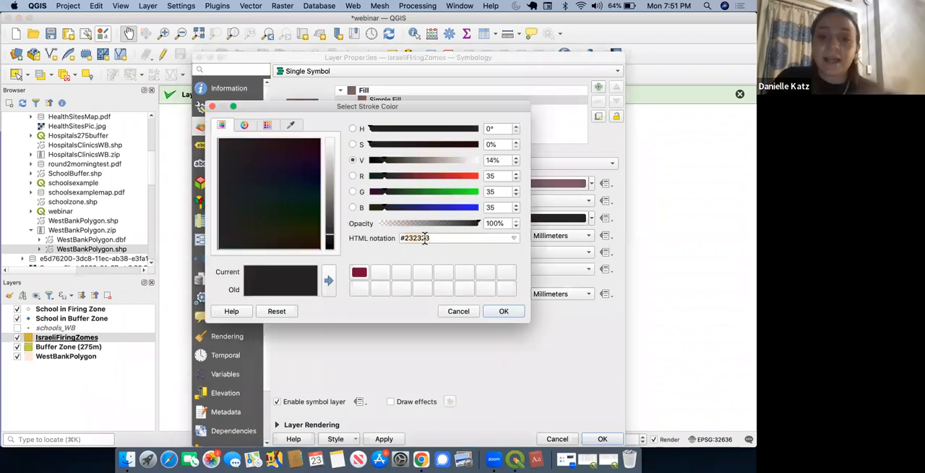
key("BackSpace")
key("BackSpace")
key("super+v")
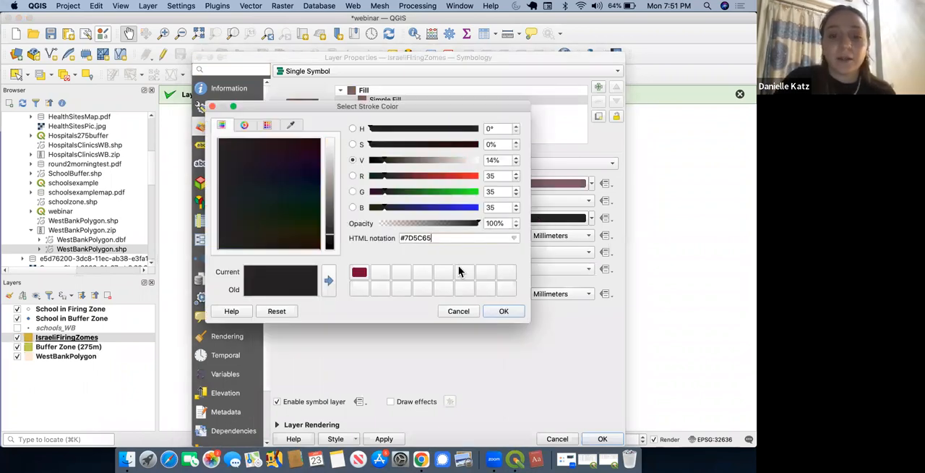
left_click(506, 311)
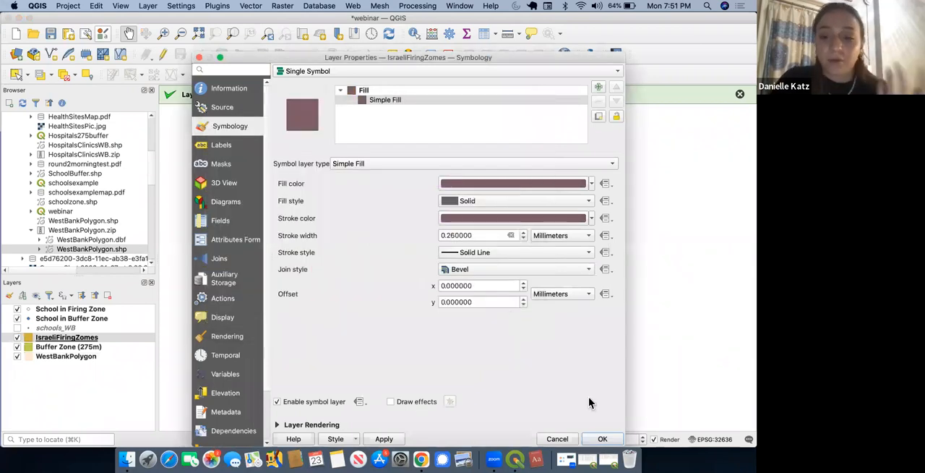
left_click(602, 439)
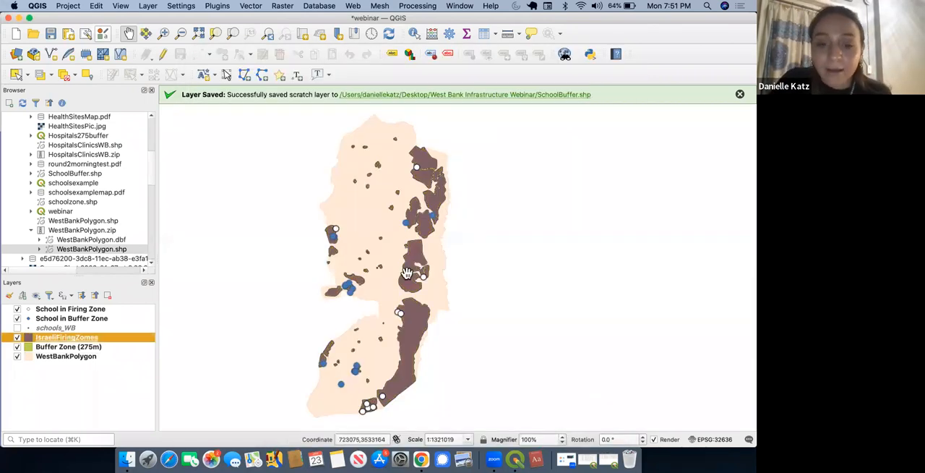
scroll(407, 273, "up", 5)
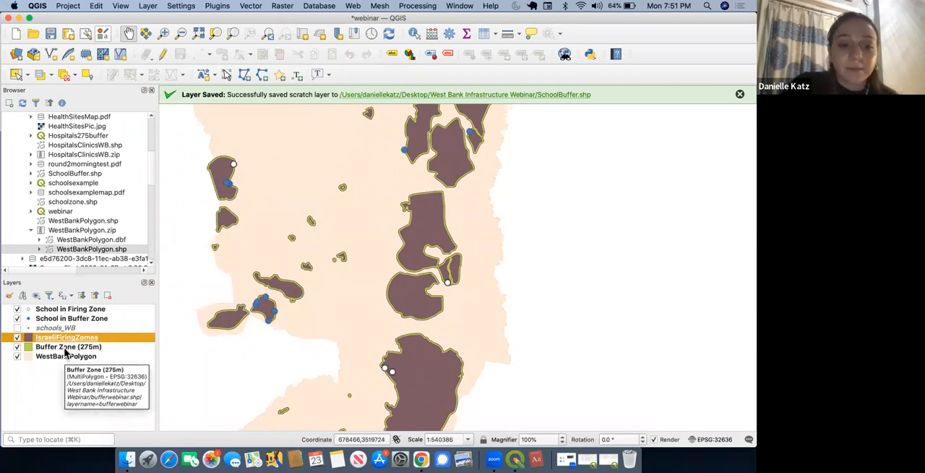
Step: Change the simple fill color of the Buffer Zone (275m) layer to a bright coral red and apply the style
double_click(65, 348)
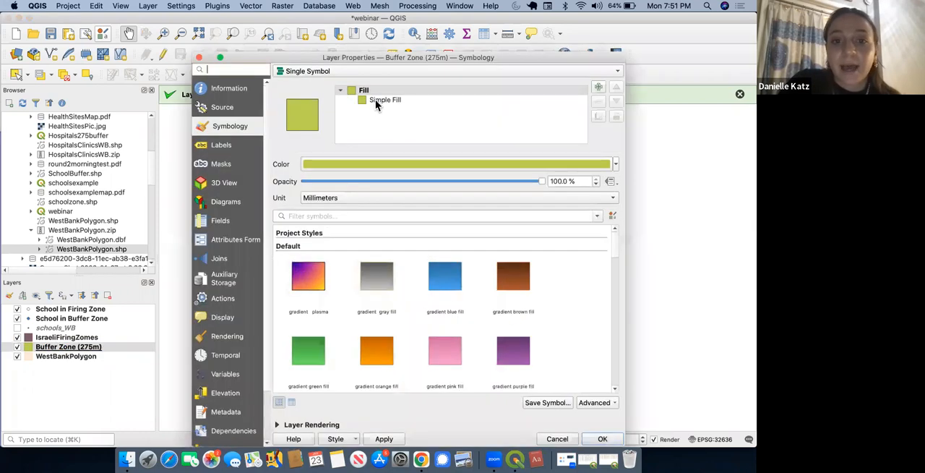
left_click(375, 100)
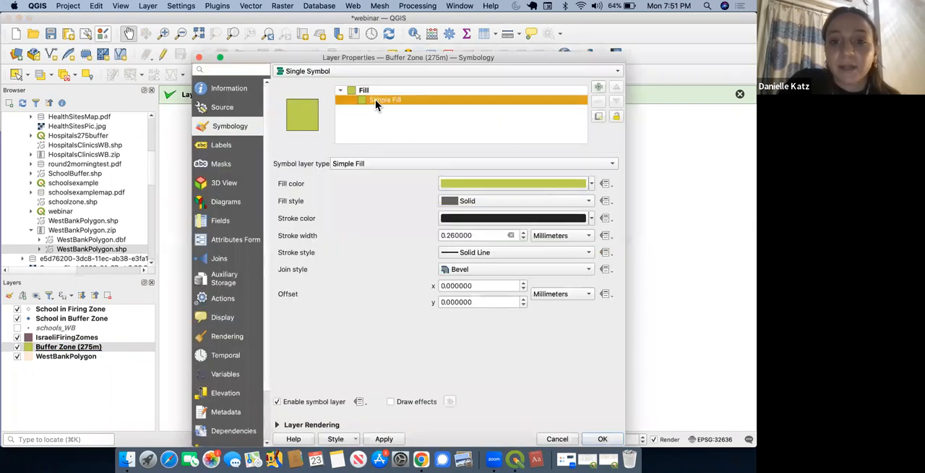
left_click(527, 183)
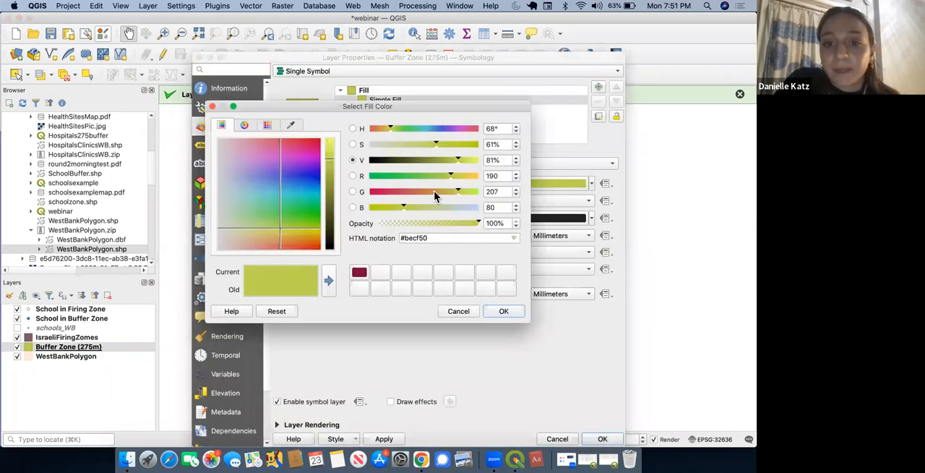
left_click_drag(434, 196, 398, 191)
left_click_drag(453, 160, 474, 165)
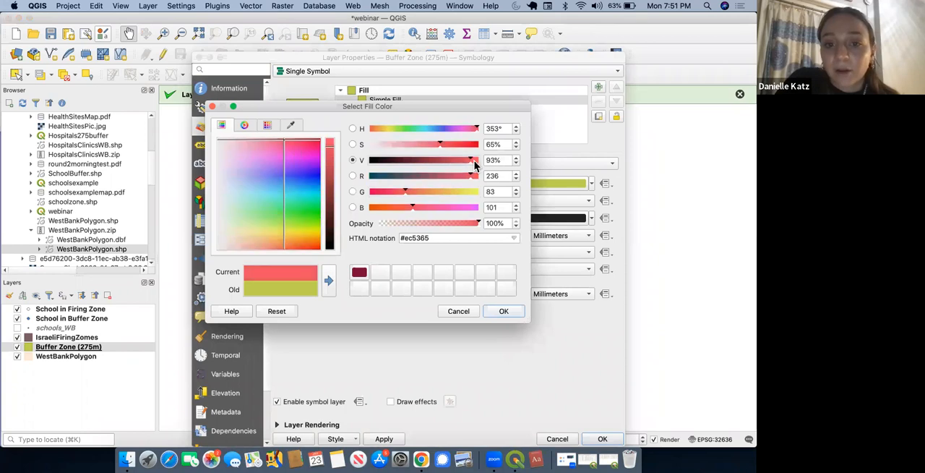
left_click(514, 312)
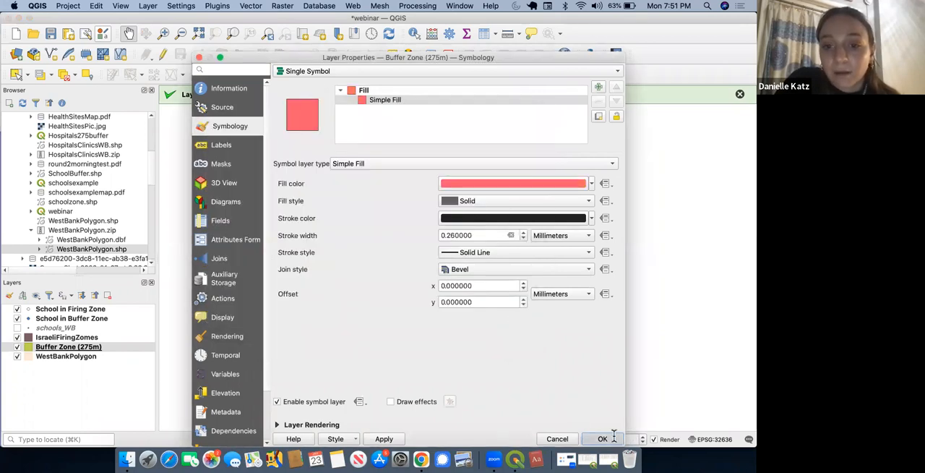
left_click(602, 438)
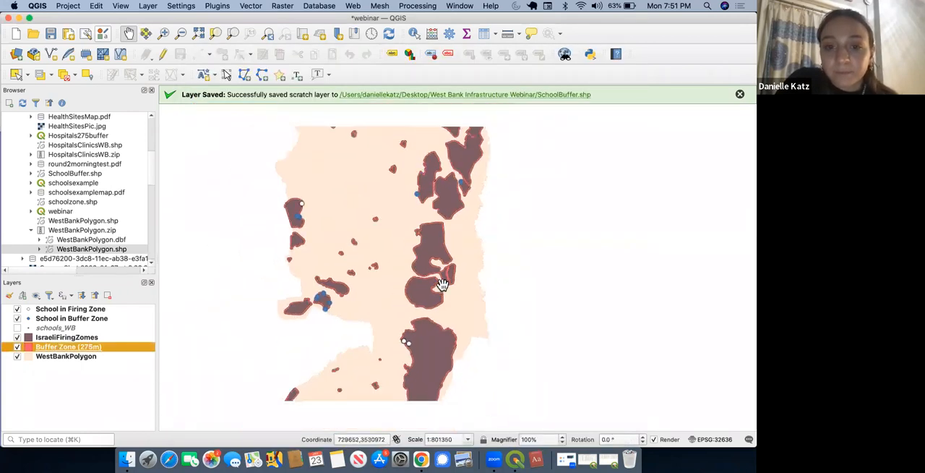
Step: Give the School in Buffer Zone layer the preset white circle marker with a black outline
scroll(442, 284, "down", 2)
scroll(442, 284, "up", 1)
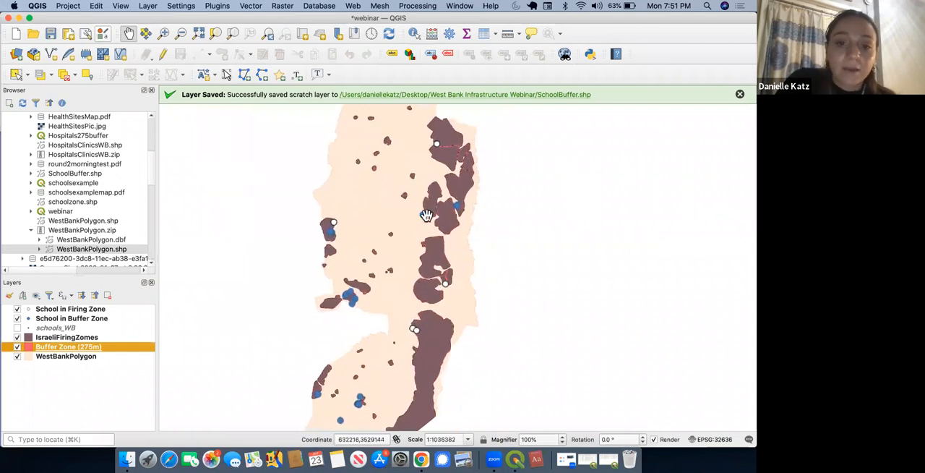
left_click(31, 322)
double_click(31, 324)
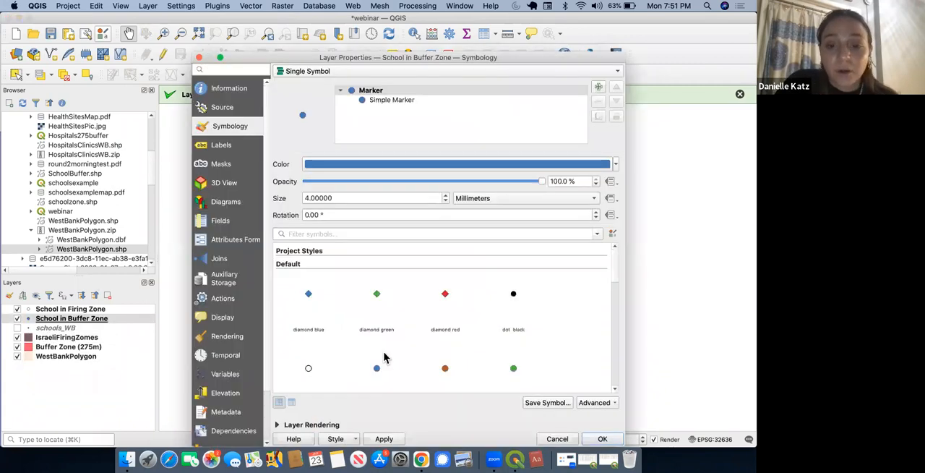
left_click(315, 370)
Step: Set the School in Buffer Zone simple marker's fill color to light yellow #fbfb8b and apply the style to the map
left_click(390, 100)
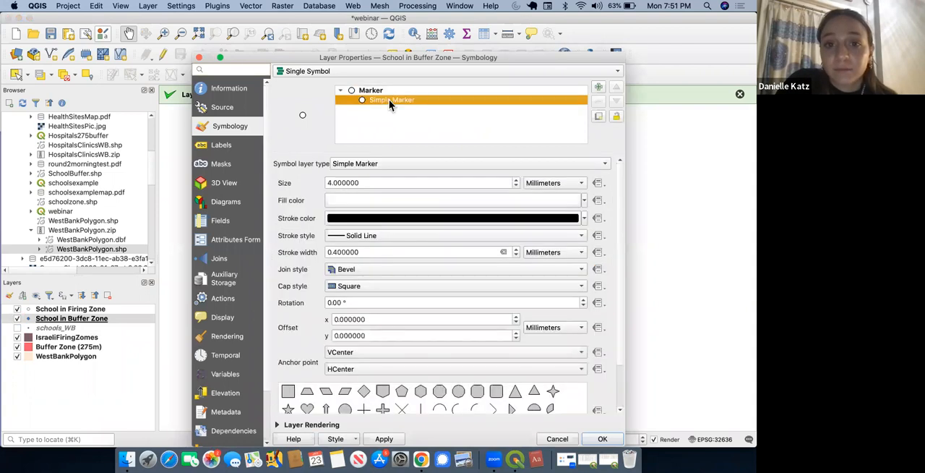
left_click(477, 203)
left_click_drag(458, 207, 412, 207)
mouse_move(466, 160)
left_mouse_down()
mouse_move(435, 160)
mouse_move(483, 162)
left_mouse_up()
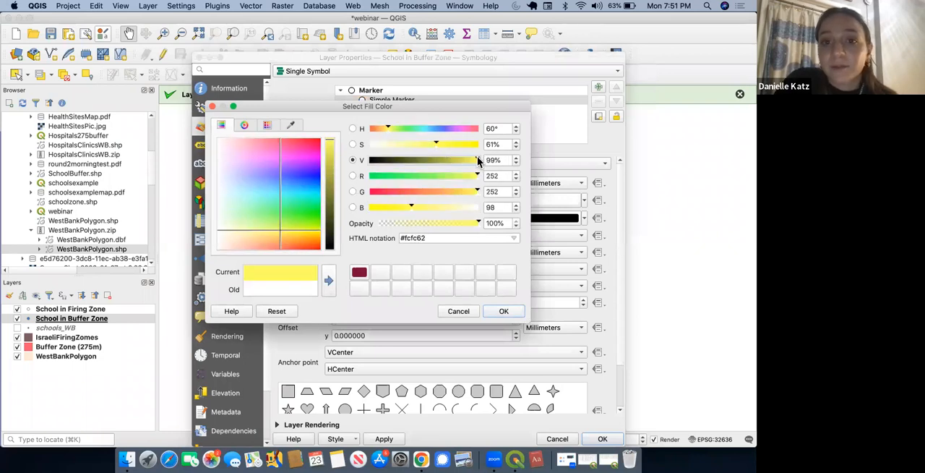
left_click_drag(436, 144, 420, 146)
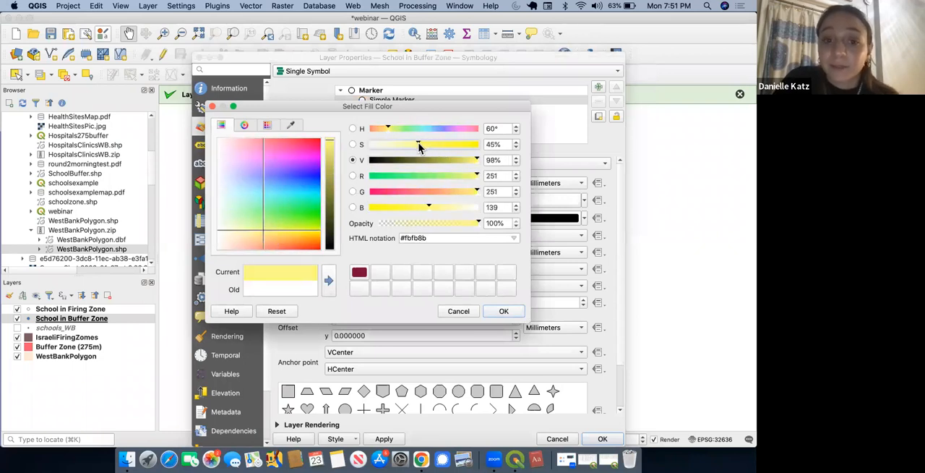
left_click(500, 311)
scroll(619, 329, "down", 3)
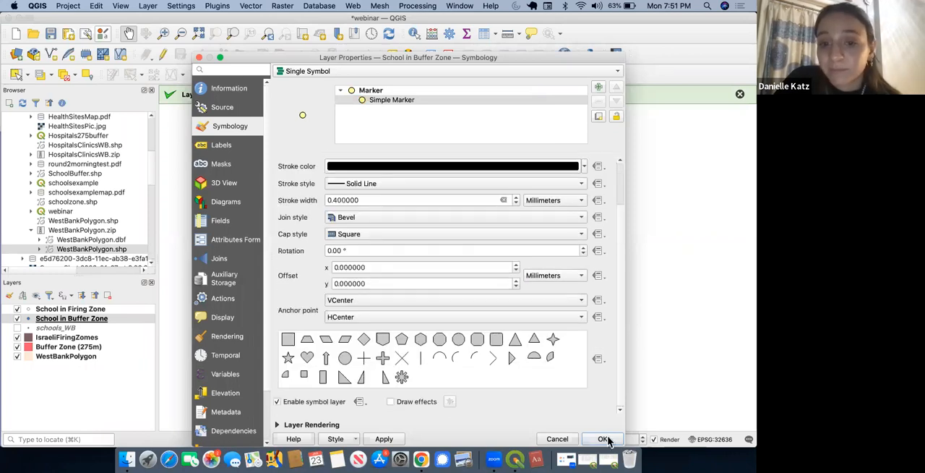
left_click(602, 439)
Step: Save the webinar project with its restyled layers
scroll(460, 279, "down", 1)
left_click_drag(461, 279, 454, 256)
scroll(491, 247, "up", 1)
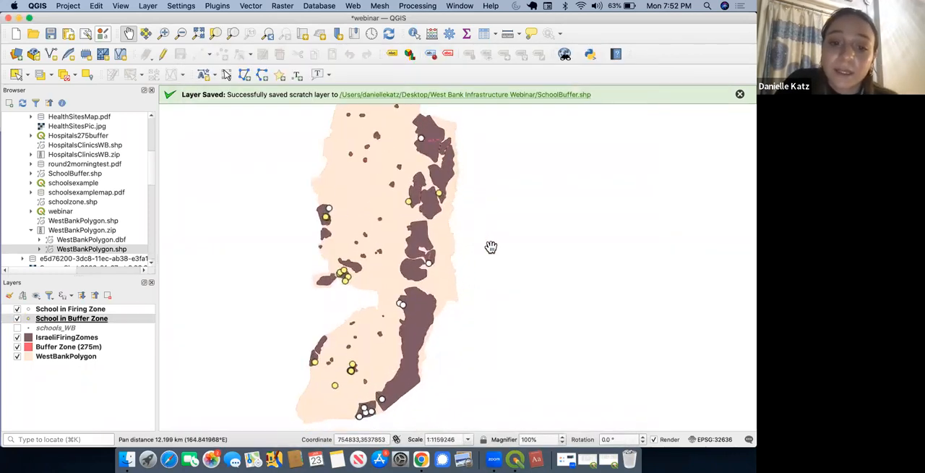
scroll(491, 247, "down", 1)
left_click_drag(490, 247, 491, 253)
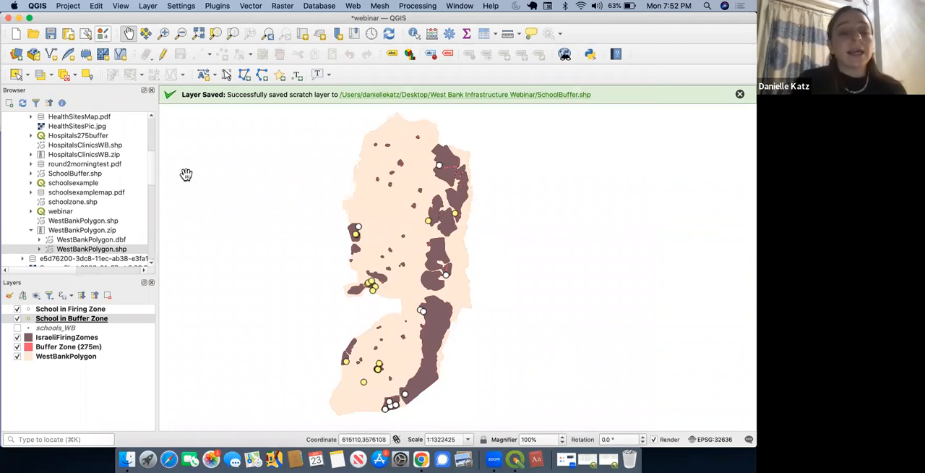
left_click(51, 36)
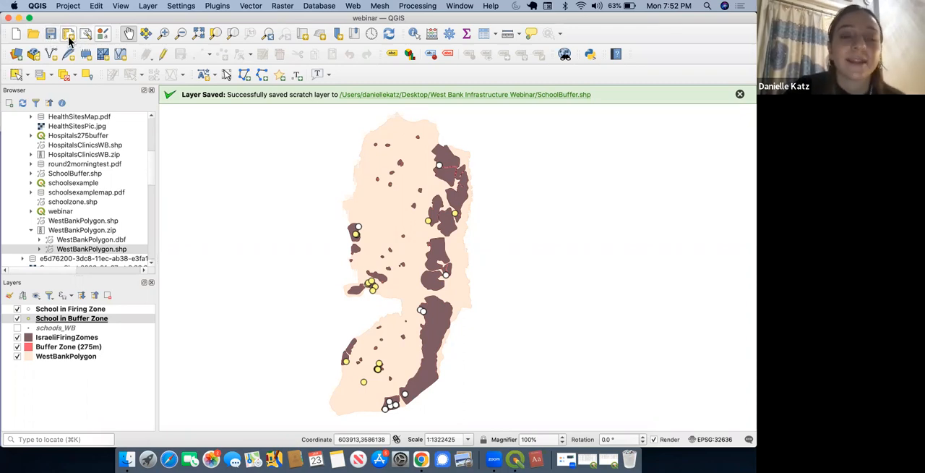
Step: Create a new print layout titled WebinarFile
left_click(68, 35)
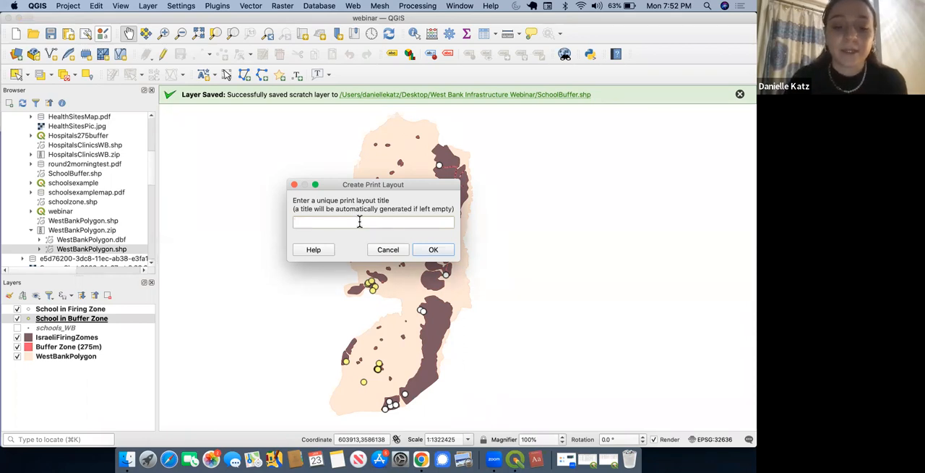
type("WebinarFile")
left_click(432, 250)
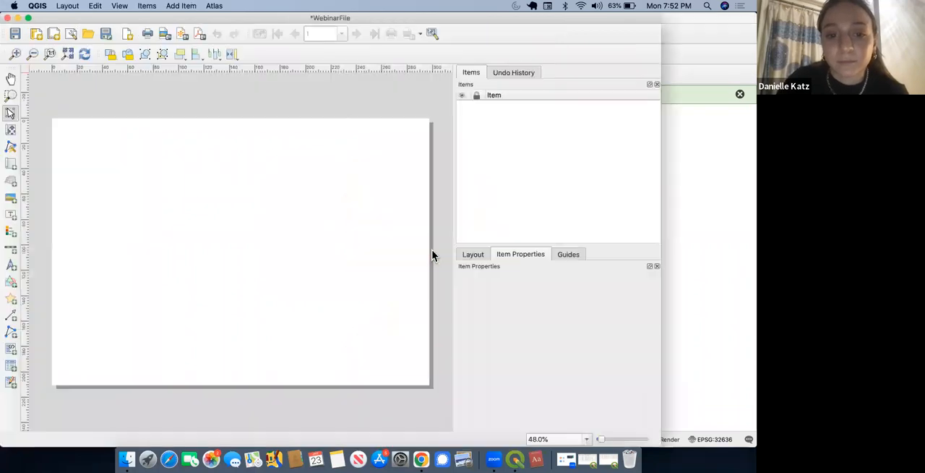
Step: Reposition and widen the print layout window so that it spans the full screen width
left_click_drag(227, 20, 250, 15)
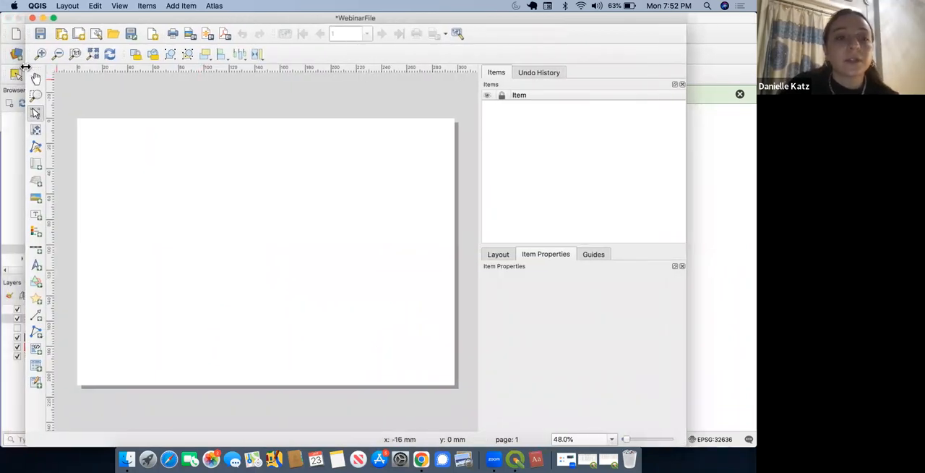
left_click_drag(26, 67, 1, 66)
left_click_drag(686, 149, 748, 147)
Step: Change the A4 layout page's orientation to Portrait
left_click(414, 160)
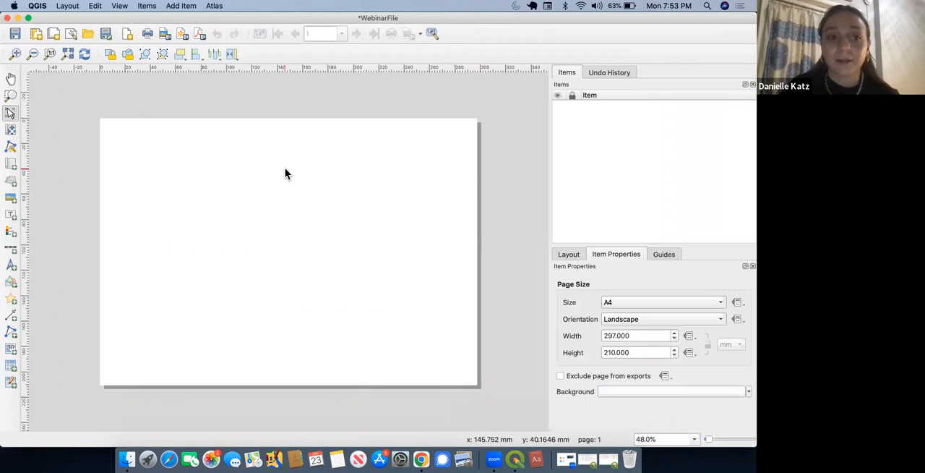
left_click(639, 318)
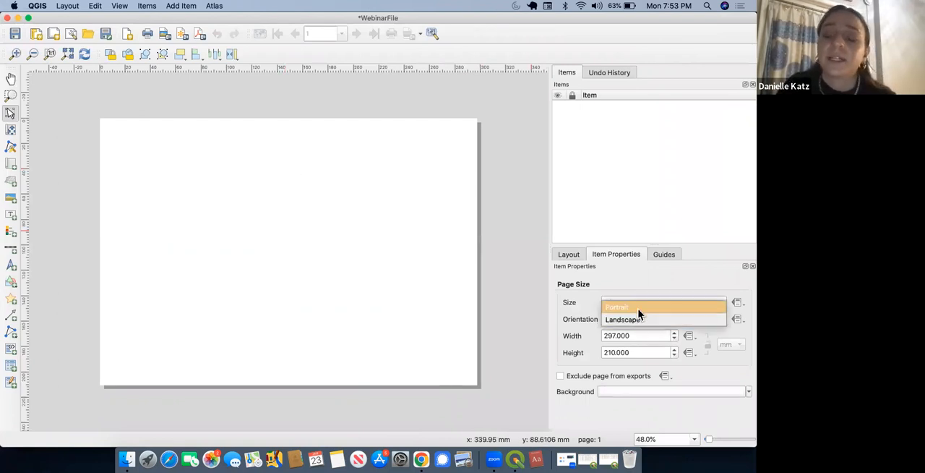
left_click(639, 314)
scroll(366, 308, "down", 1)
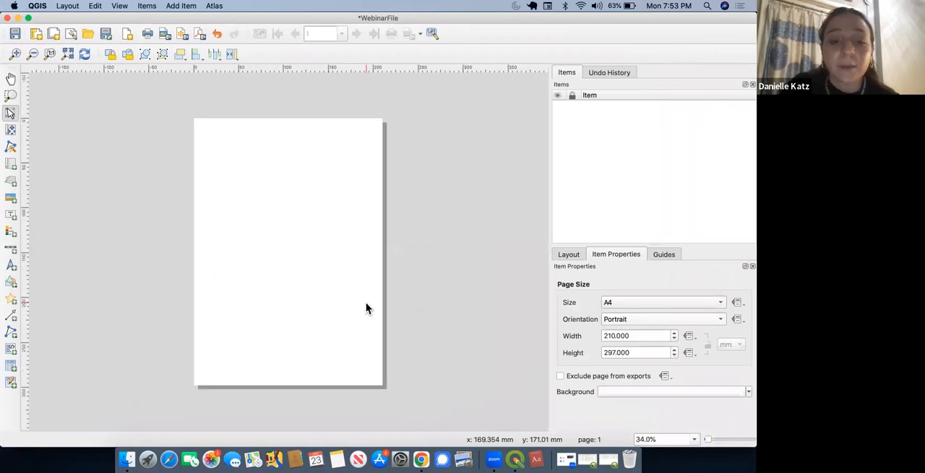
left_click(439, 238)
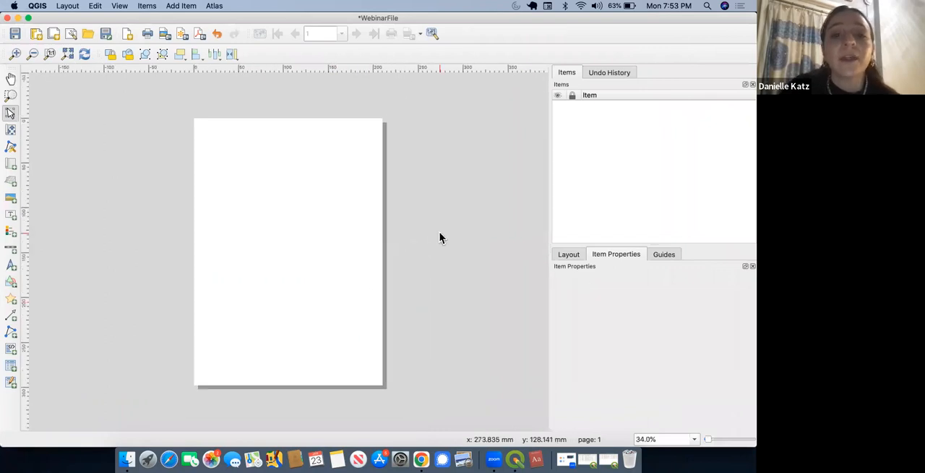
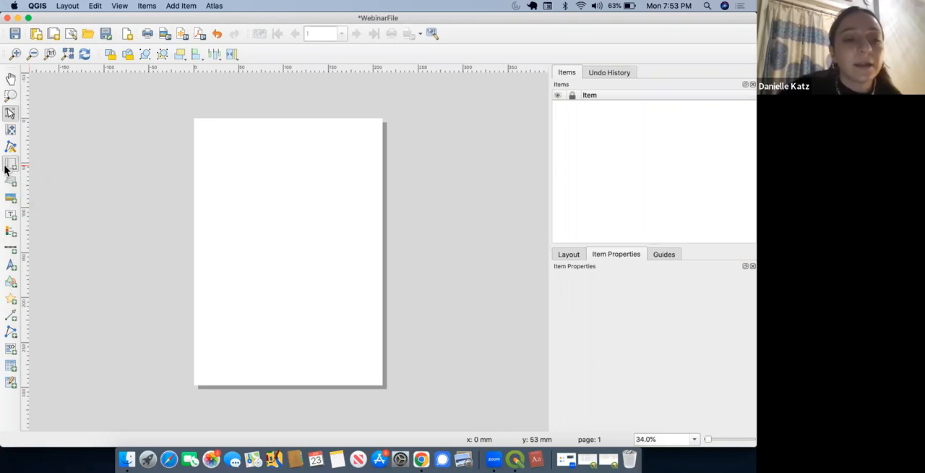
Step: Add a map item that covers almost the whole portrait page, leaving a narrow margin on every side
left_click(10, 167)
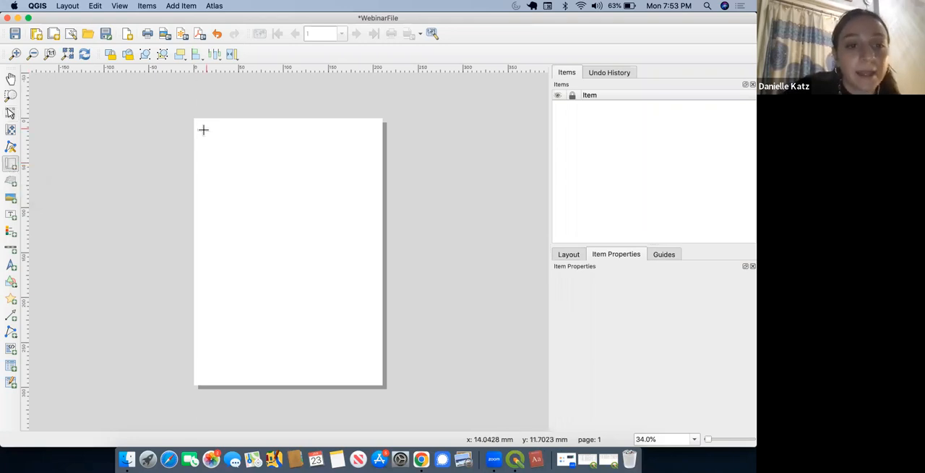
left_click_drag(202, 126, 375, 378)
mouse_move(288, 129)
left_mouse_down()
mouse_move(286, 152)
mouse_move(289, 132)
left_mouse_up()
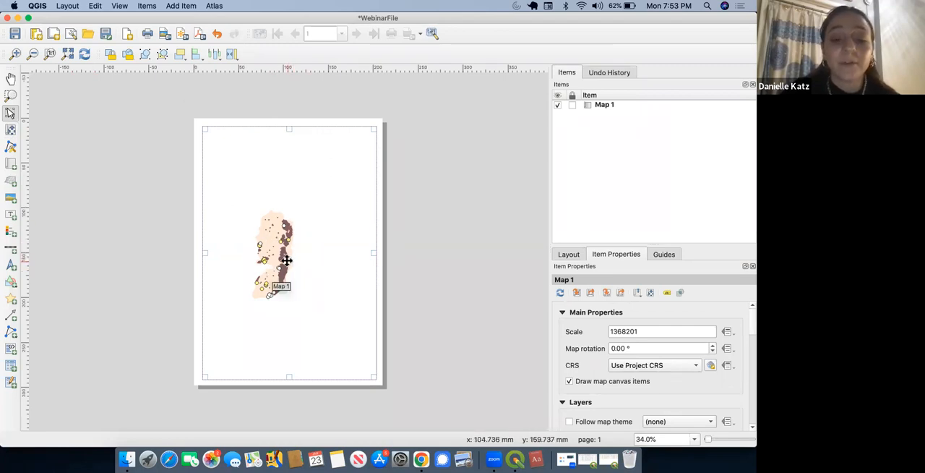
Step: Enlarge the West Bank content inside the map frame to a scale of 601293 and position it with blank space above for a title
left_click(10, 129)
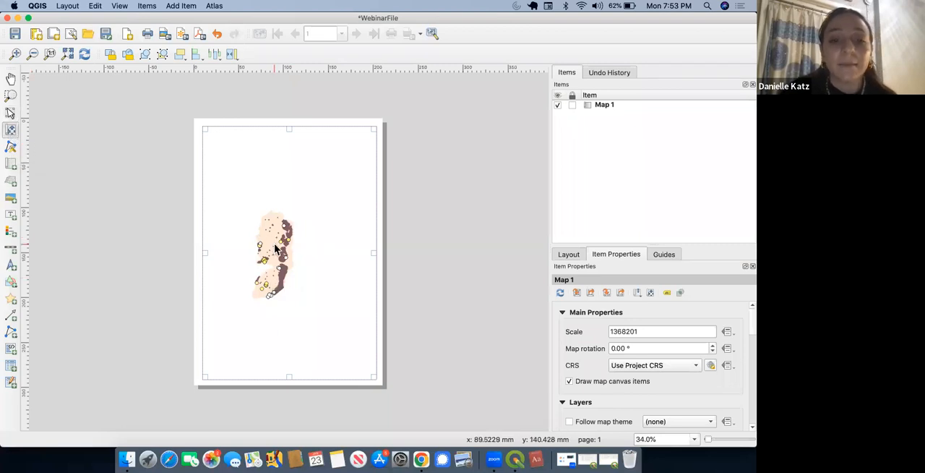
scroll(275, 248, "up", 3)
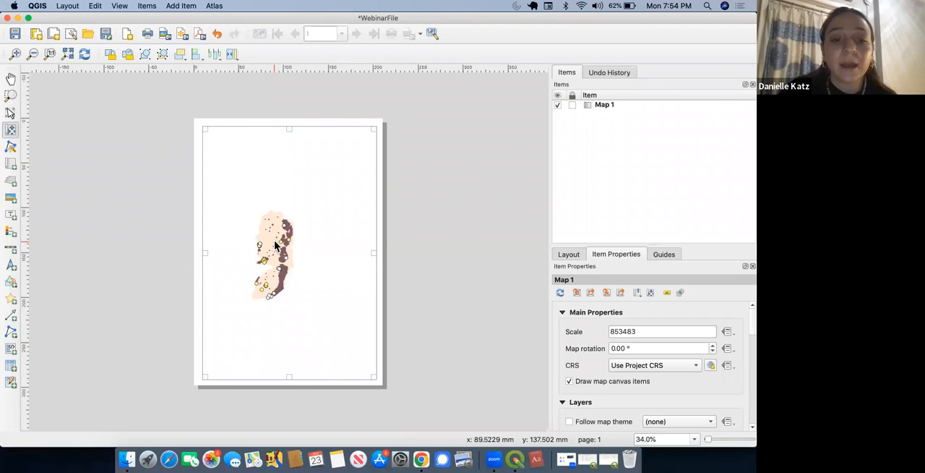
scroll(274, 241, "down", 2)
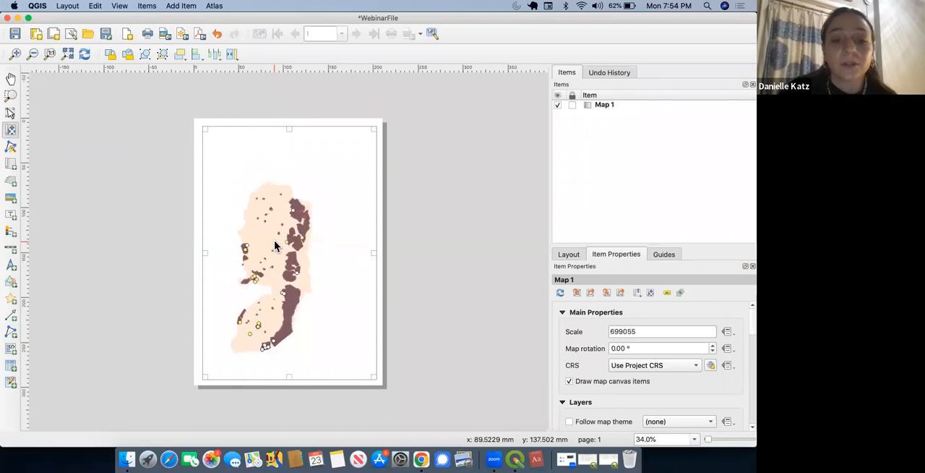
left_click_drag(266, 238, 284, 226)
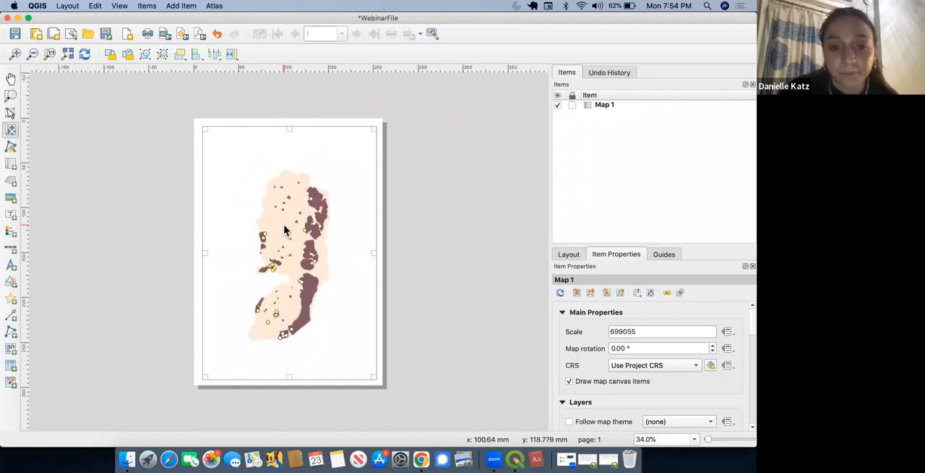
scroll(284, 230, "up", 1)
left_click_drag(284, 229, 286, 214)
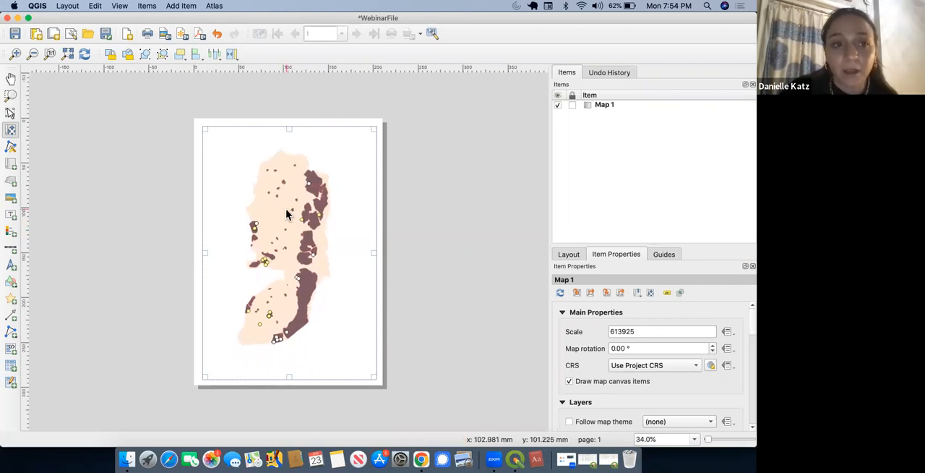
scroll(292, 215, "up", 1)
scroll(294, 221, "up", 1)
scroll(294, 220, "down", 1)
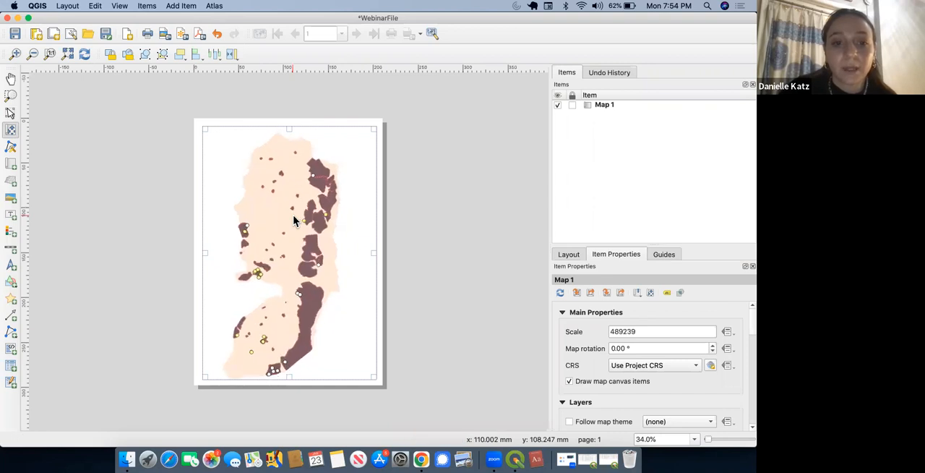
scroll(295, 215, "down", 2)
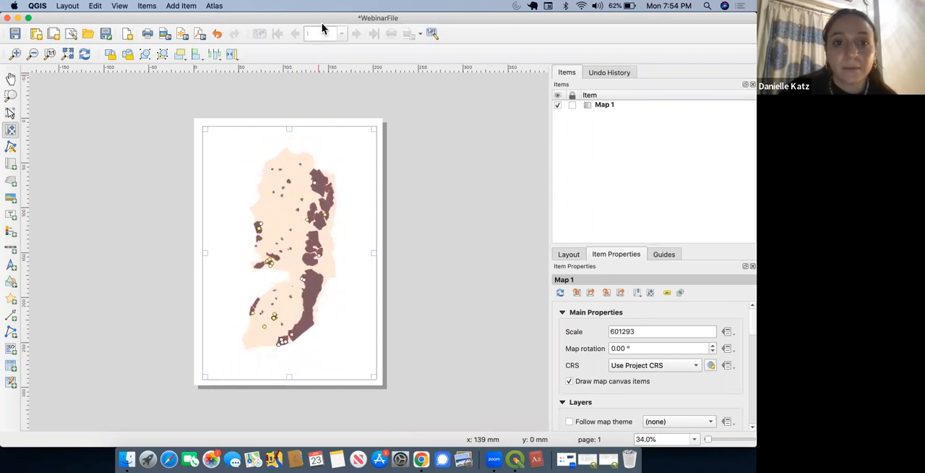
left_click_drag(296, 189, 287, 196)
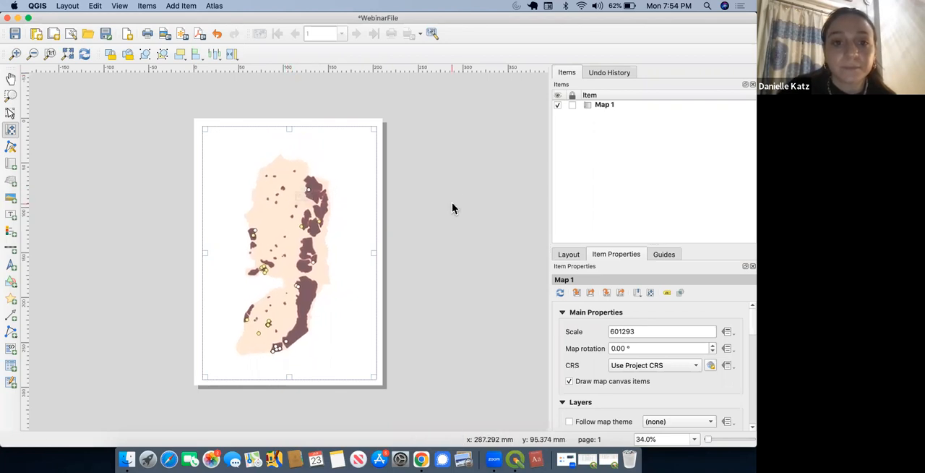
left_click_drag(288, 232, 287, 235)
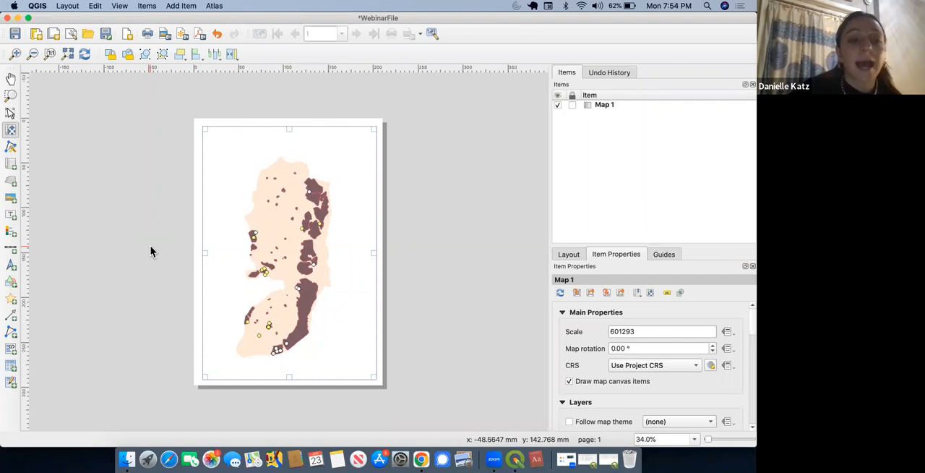
Step: Add a label across the page above the West Bank and set its text to "Proximity of Schools to Military Firing Zones"
left_click(11, 217)
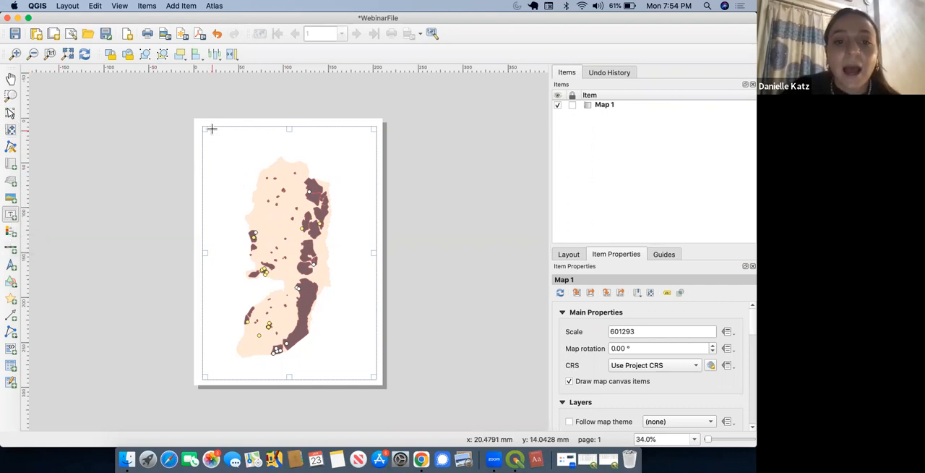
left_click_drag(211, 131, 370, 150)
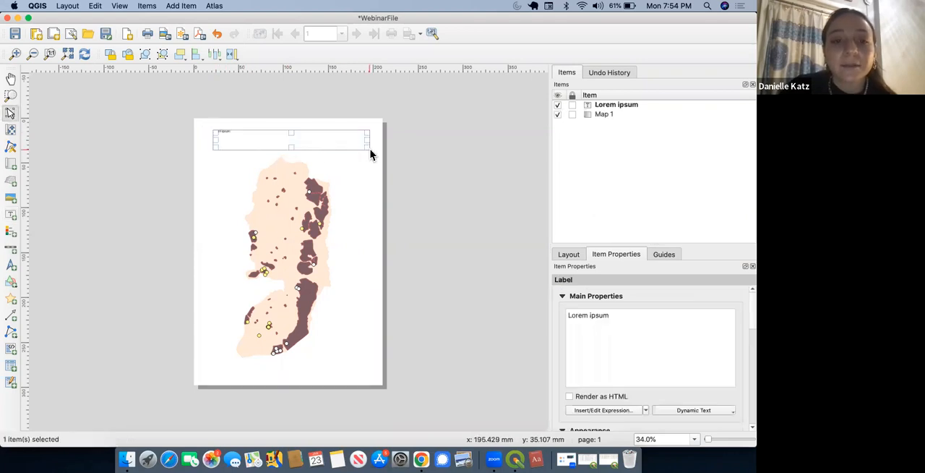
double_click(600, 315)
key("super+a")
key("BackSpace")
type("Proximity")
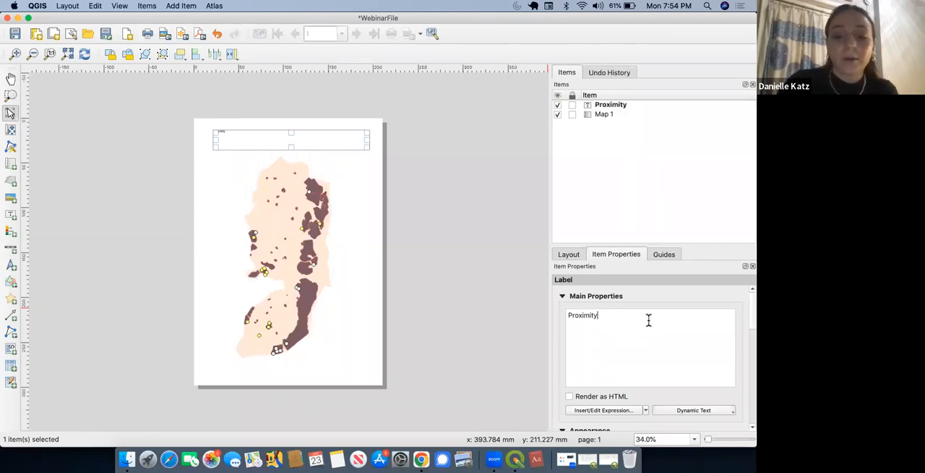
type(" of Scho")
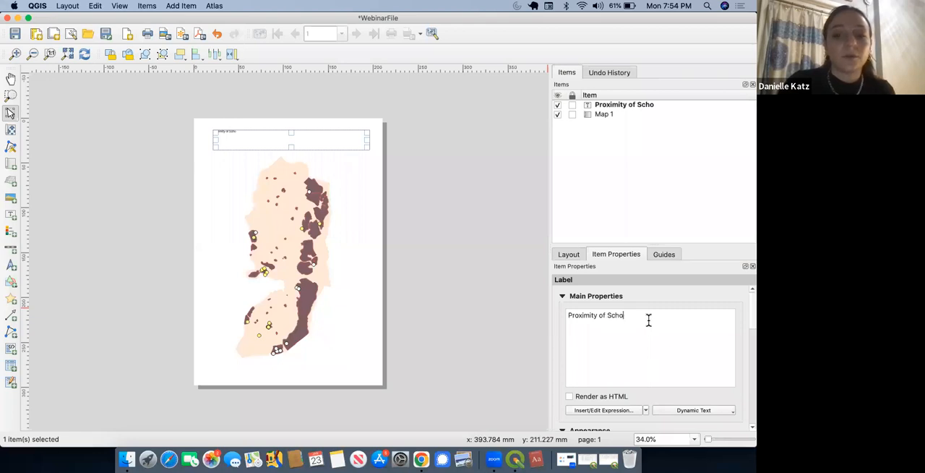
type("ols to M")
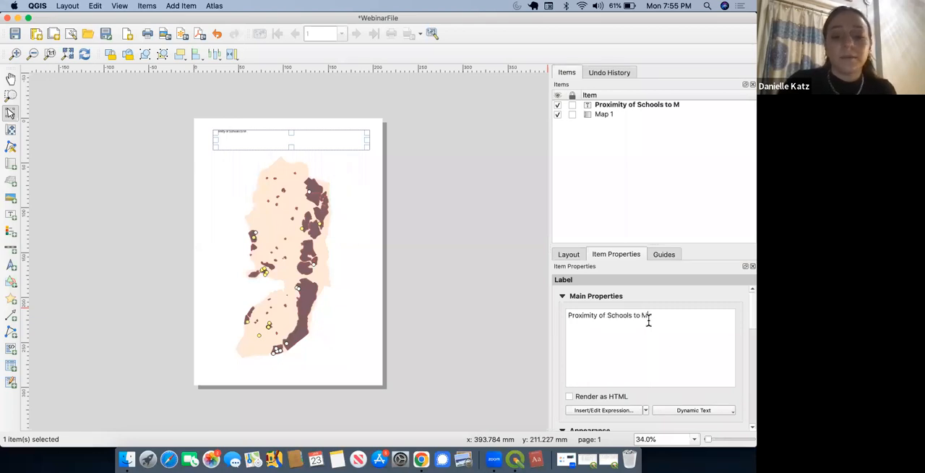
type("ilitary Firing Zones")
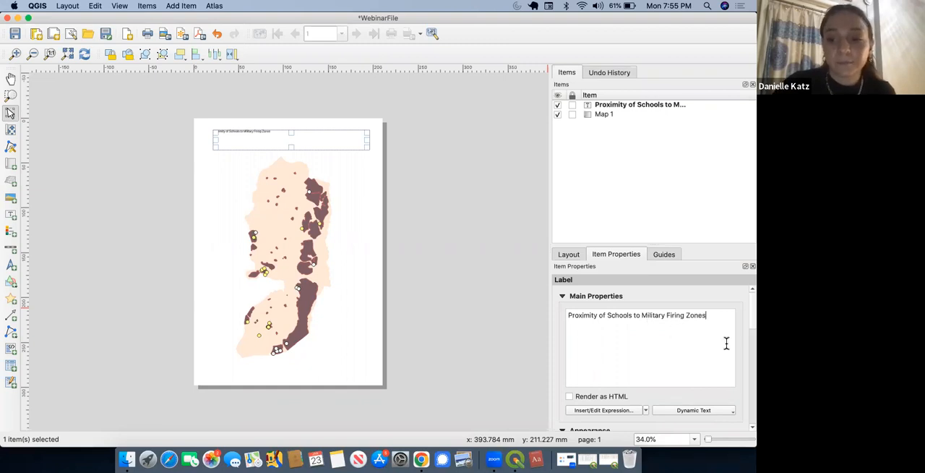
Step: Set the title label's font to Georgia at a size of 36 points
scroll(748, 323, "down", 5)
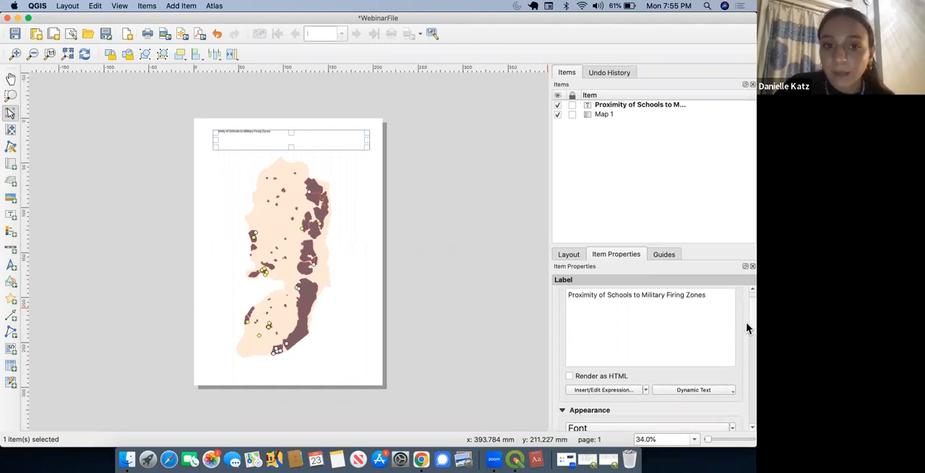
scroll(748, 346, "down", 3)
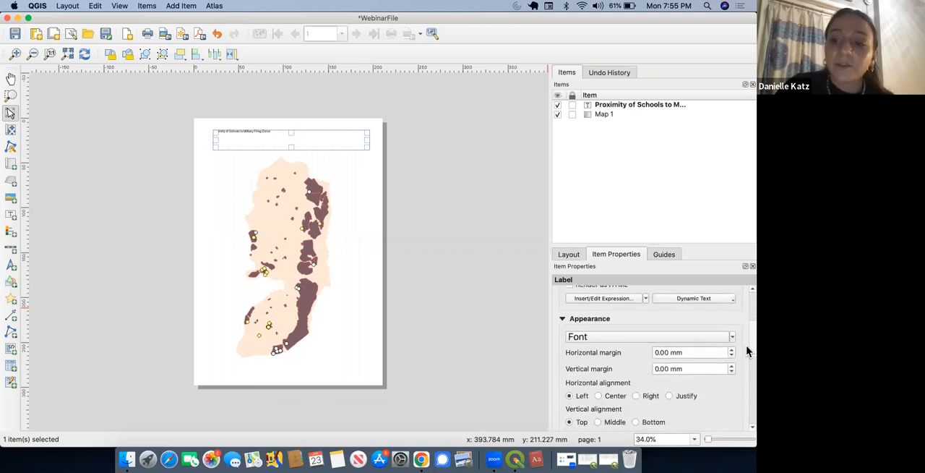
scroll(748, 355, "down", 1)
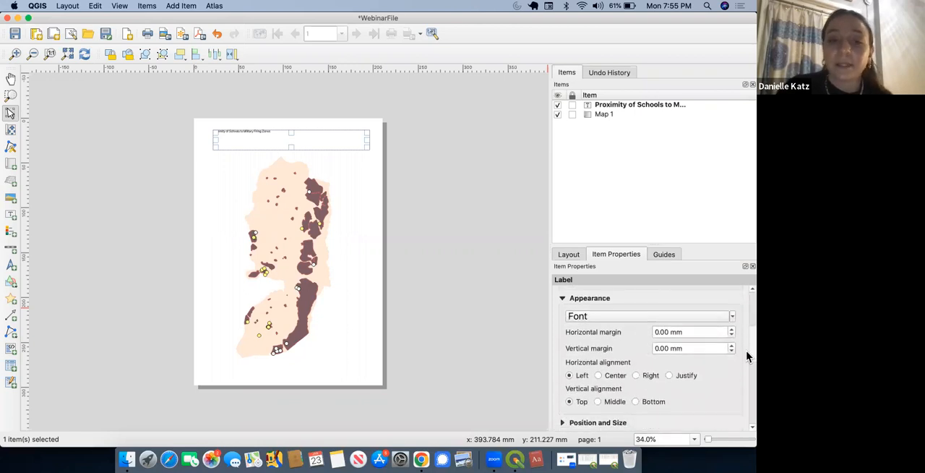
left_click(671, 316)
left_click(661, 331)
triple_click(659, 328)
type("georgia")
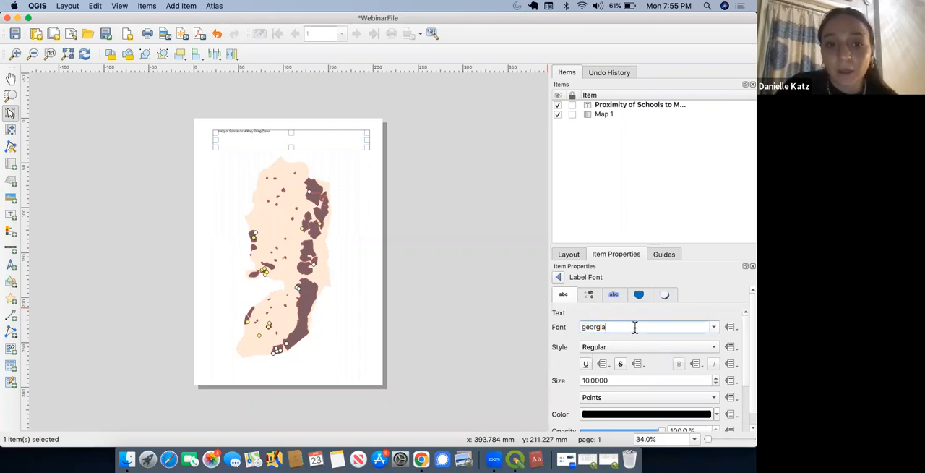
key("Return")
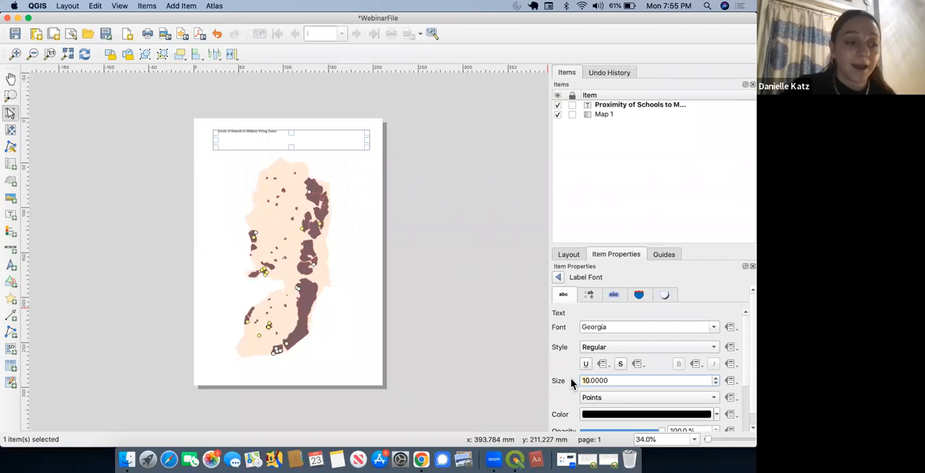
type("36")
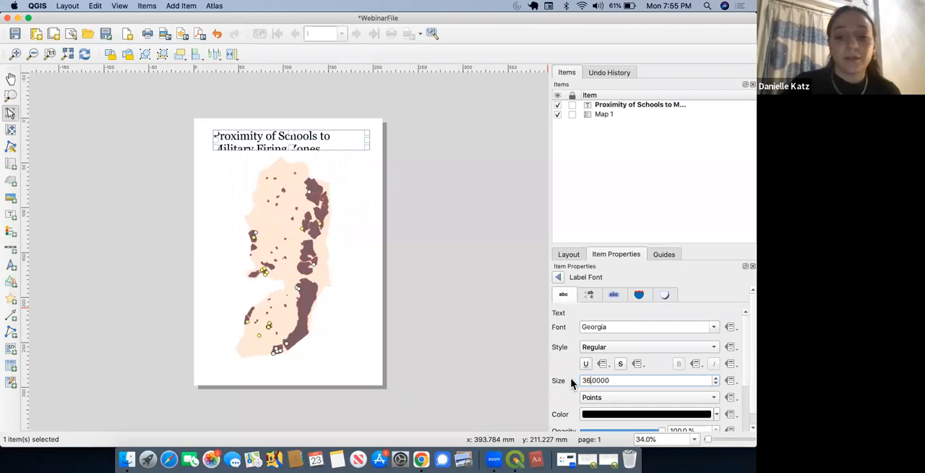
Step: Widen the title label to match the map frame and make it tall enough for two lines of text
left_click_drag(368, 139, 376, 139)
left_click_drag(214, 140, 203, 142)
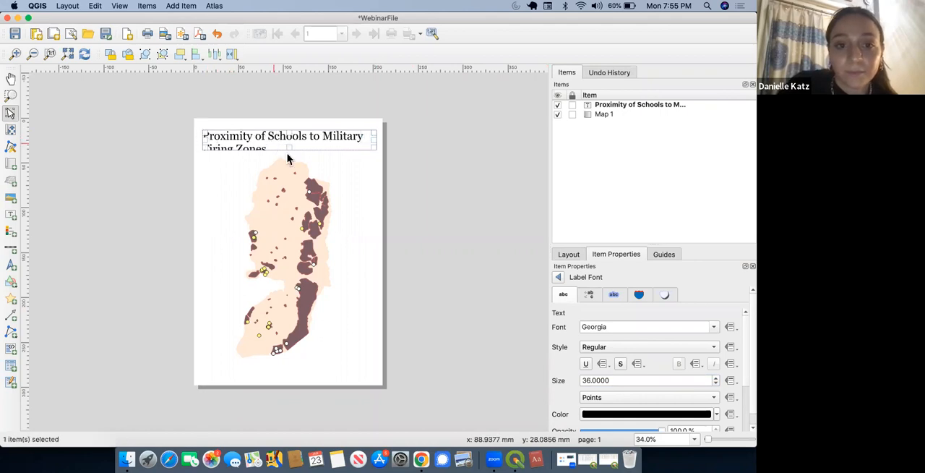
left_click_drag(289, 149, 289, 154)
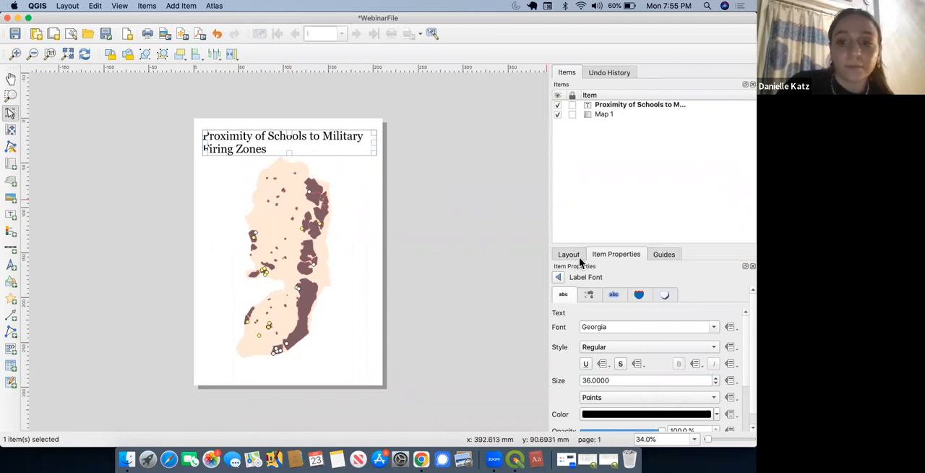
Step: Extend the title text with "in the West Bank" after "Firing Zones"
left_click(558, 274)
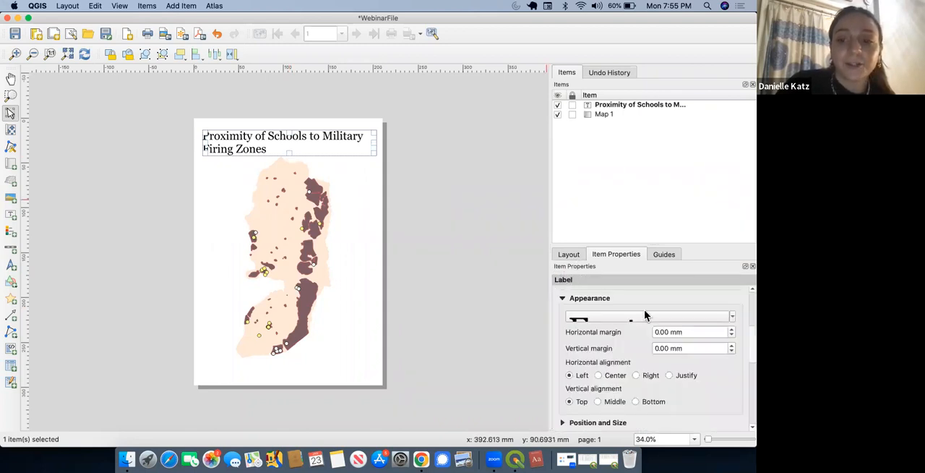
scroll(748, 325, "up", 5)
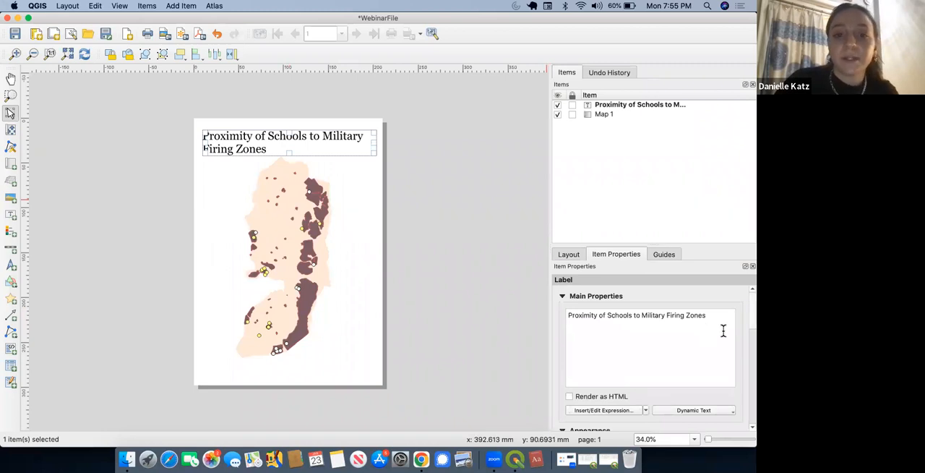
type("West Bank")
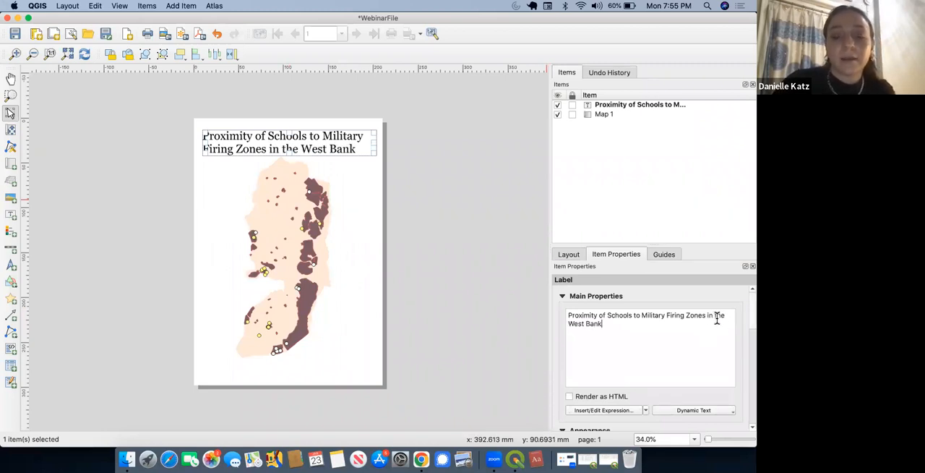
Step: Center the title text horizontally within its label and deselect the layout items
scroll(747, 325, "down", 5)
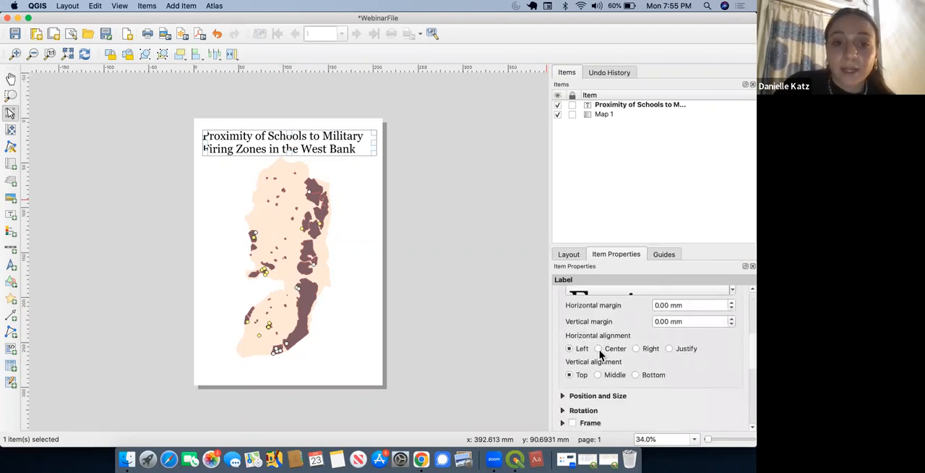
left_click(599, 349)
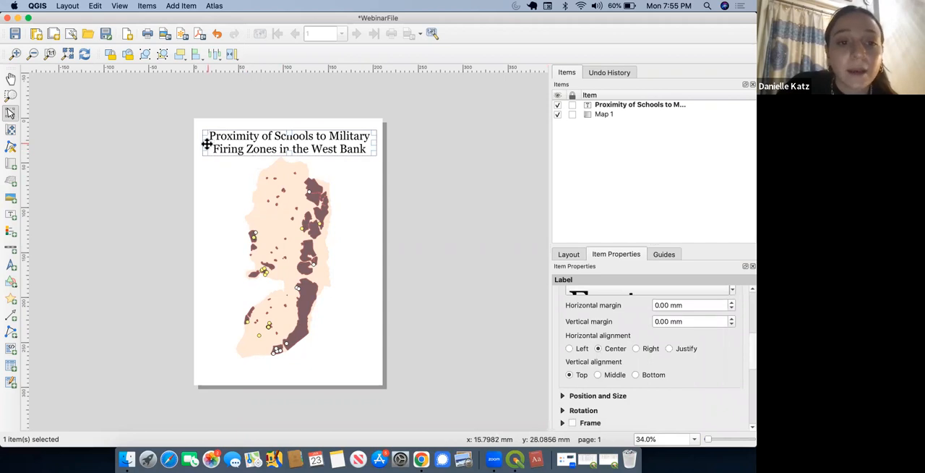
left_click_drag(206, 143, 204, 143)
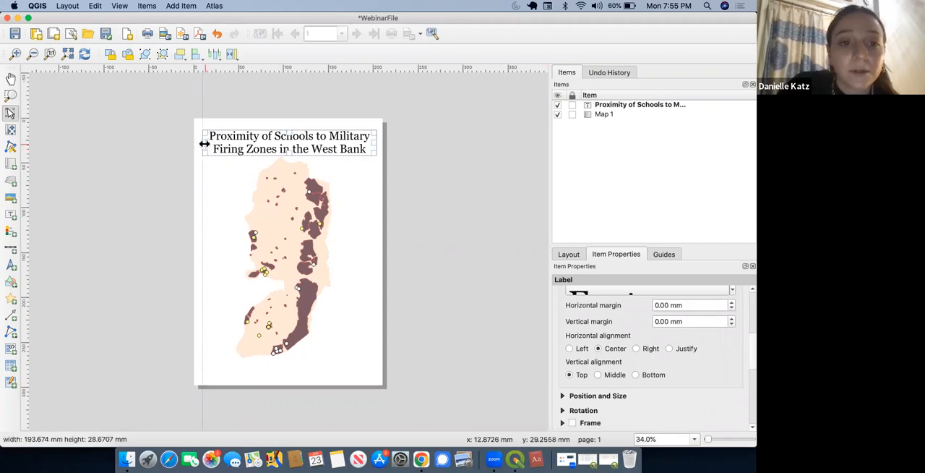
left_click(433, 219)
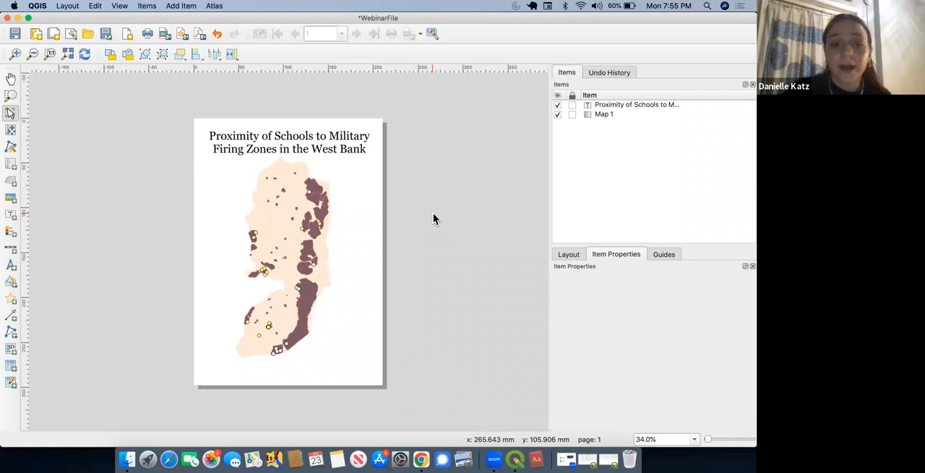
left_click(295, 314)
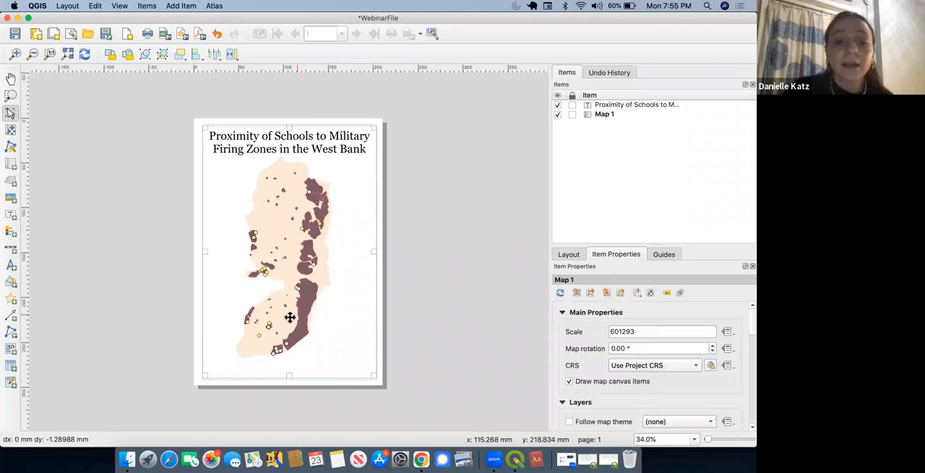
left_click(121, 311)
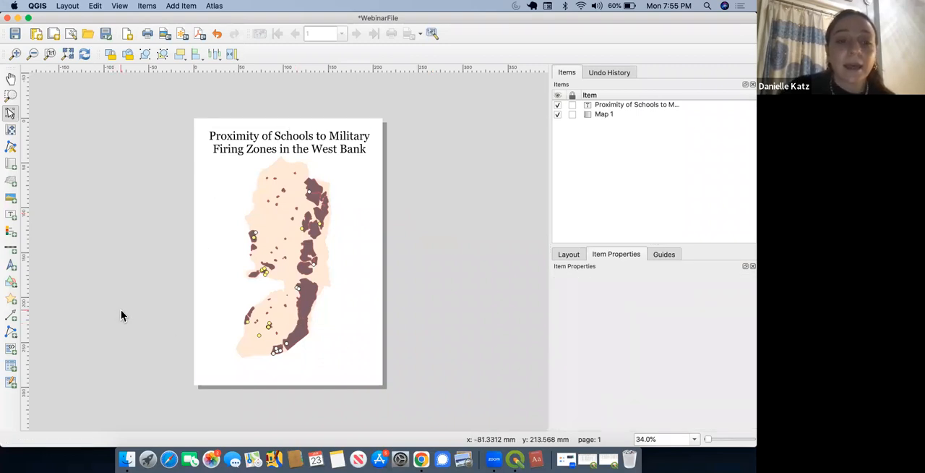
Step: Add a scale bar for the map and place it in the page's upper-left area, just below the title
left_click(11, 250)
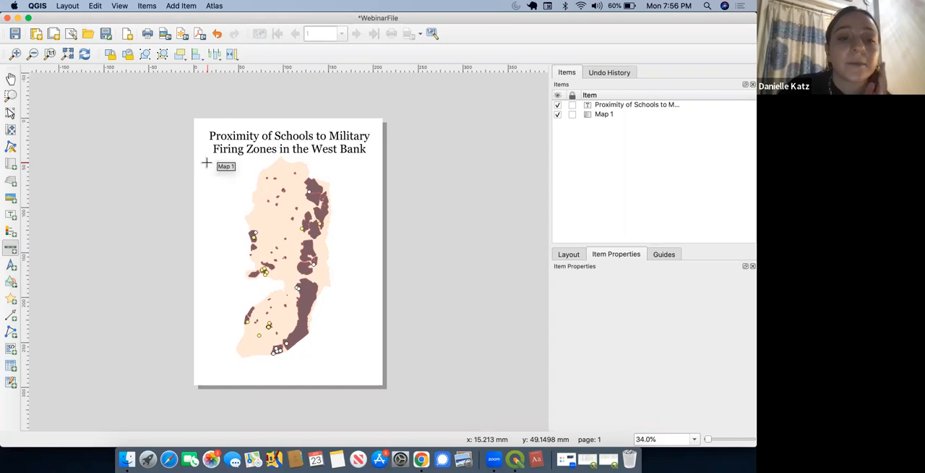
left_click_drag(206, 163, 241, 188)
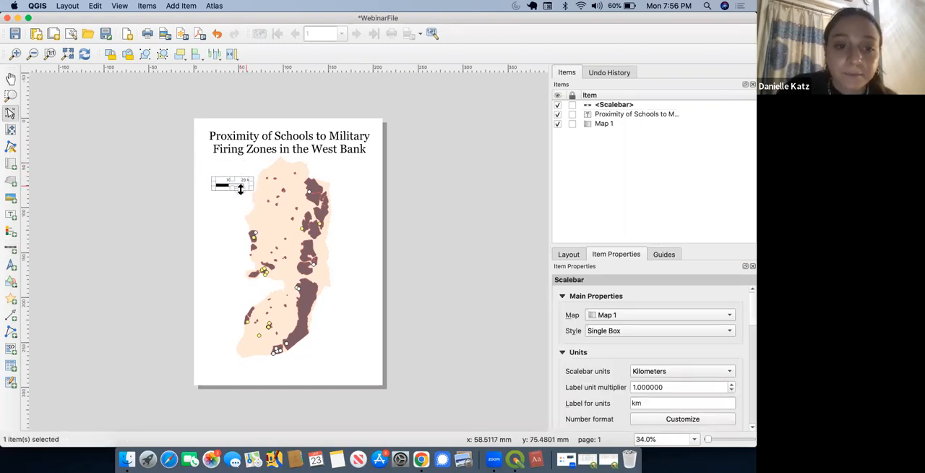
left_click(147, 211)
left_click(232, 180)
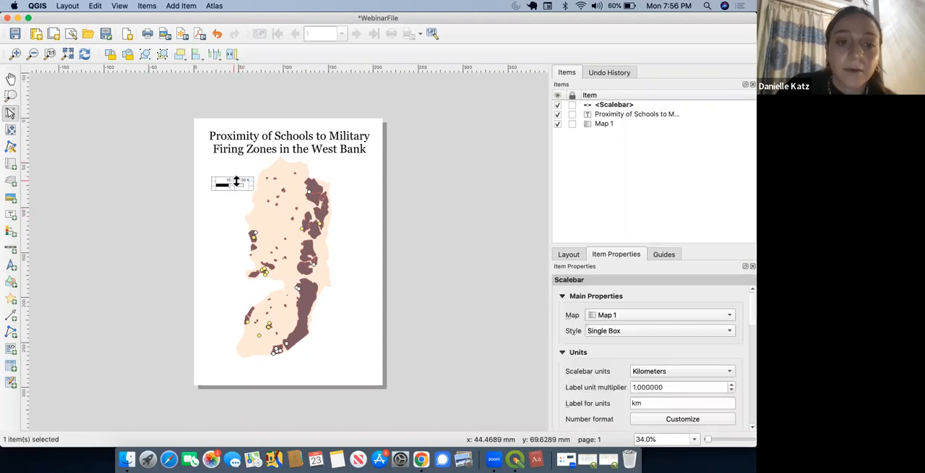
mouse_move(240, 183)
left_mouse_down()
mouse_move(238, 161)
mouse_move(234, 168)
left_mouse_up()
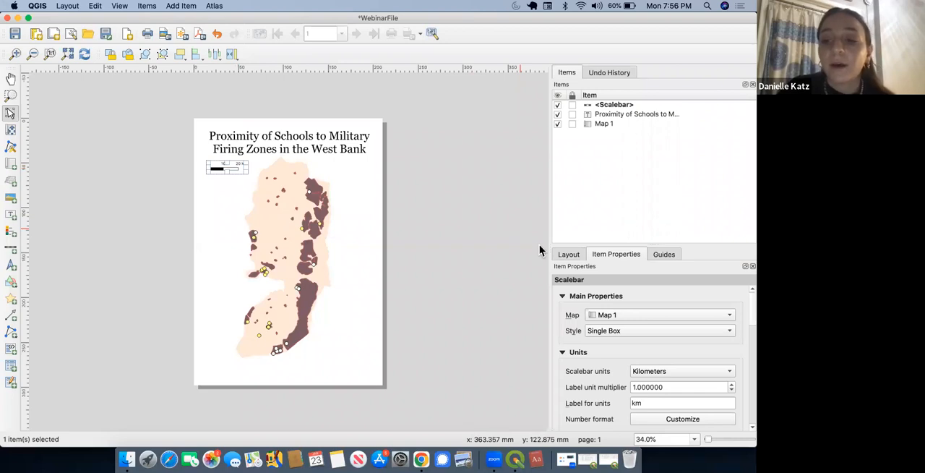
Step: Change the scale bar's style to Line Ticks Down and deselect it
left_click(727, 331)
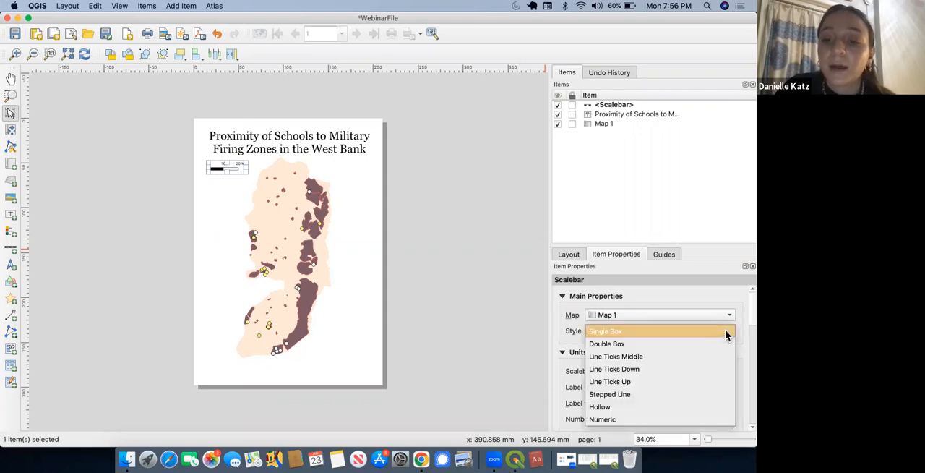
left_click(708, 369)
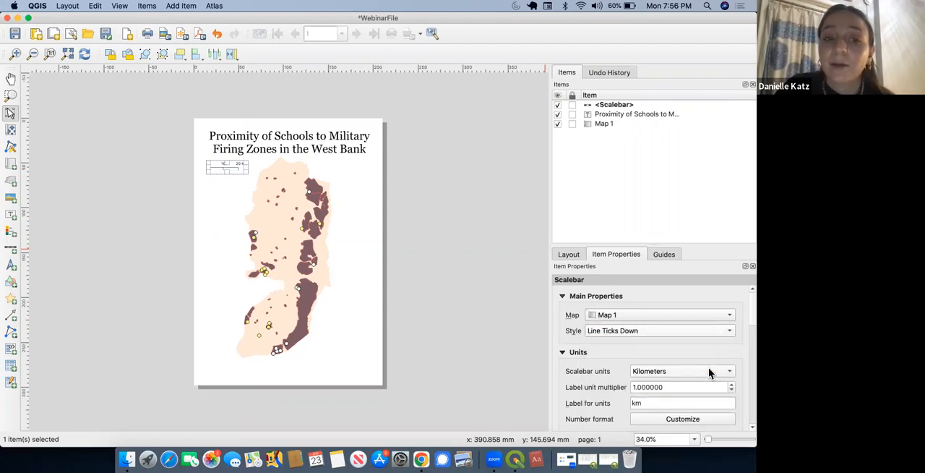
left_click(488, 177)
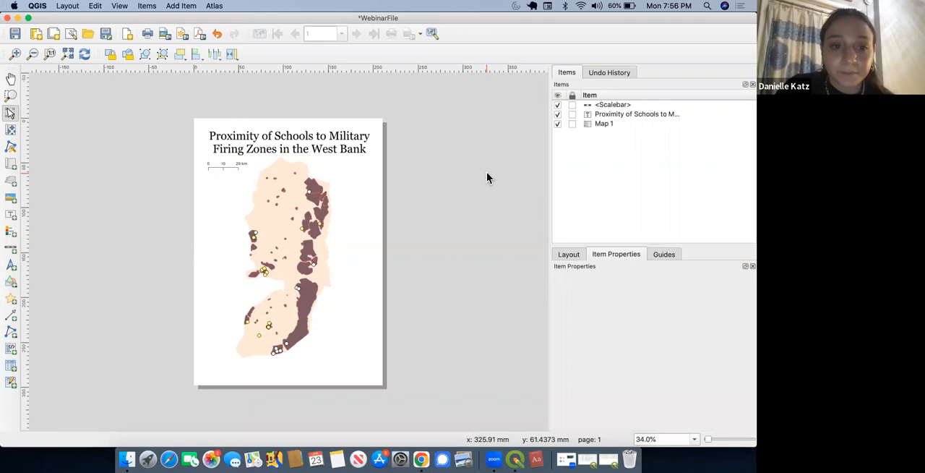
Step: Try Meters as the scale bar units, then restore Kilometers
left_click(226, 165)
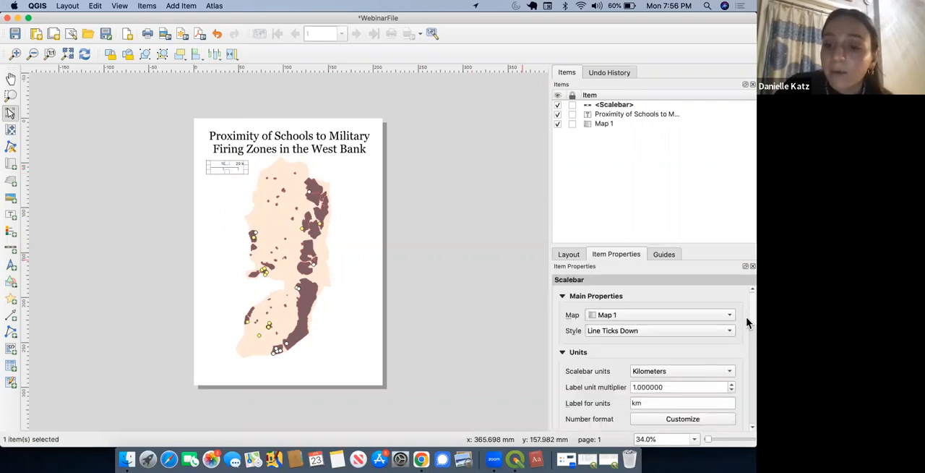
scroll(747, 323, "down", 3)
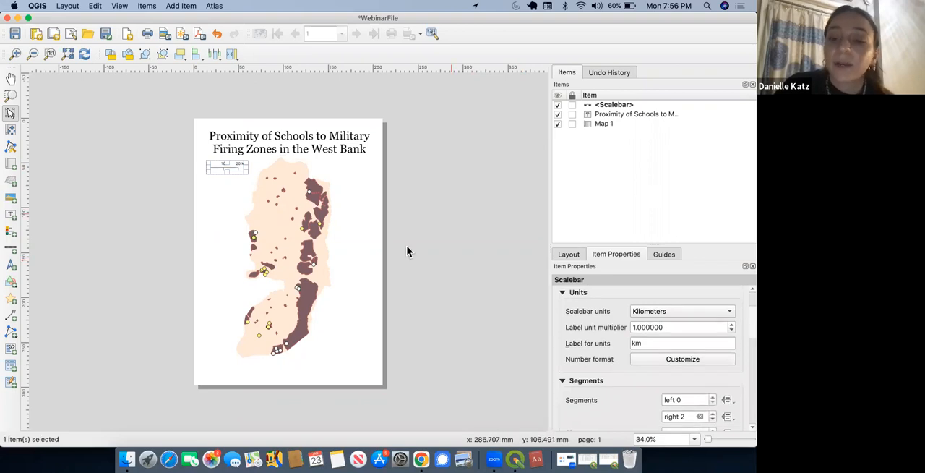
left_click(647, 313)
left_click(646, 301)
left_click(441, 224)
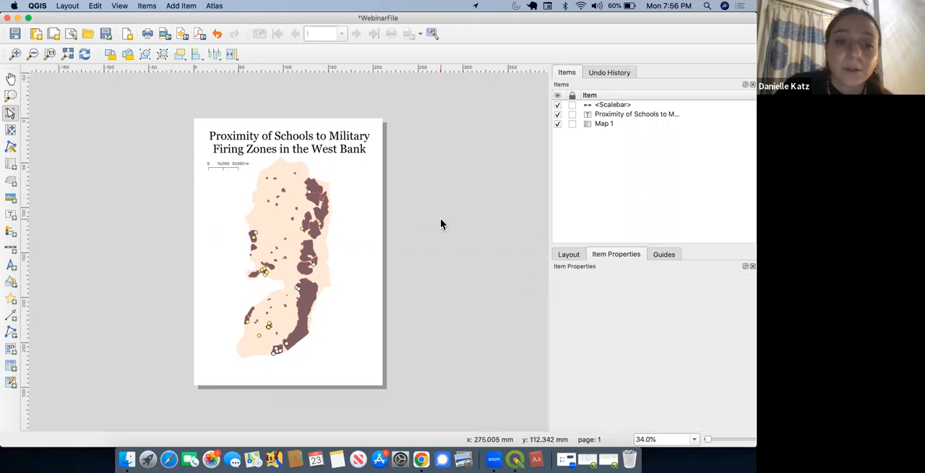
left_click(239, 165)
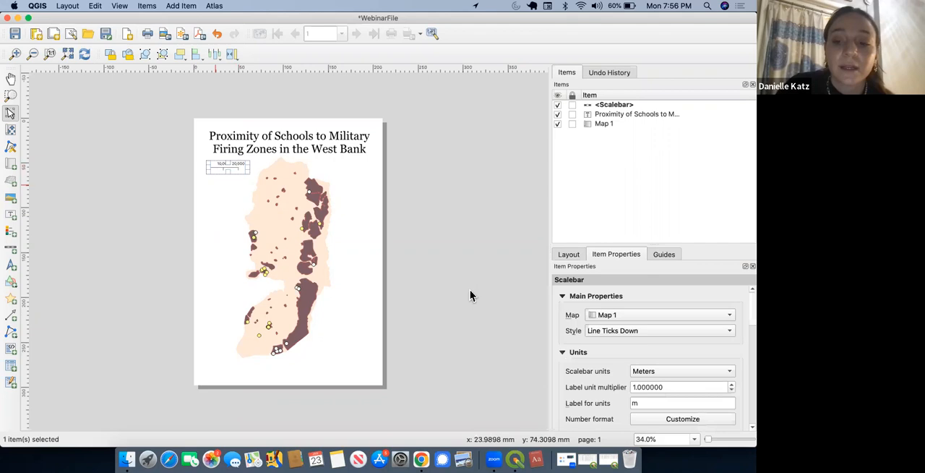
left_click(690, 372)
left_click(676, 364)
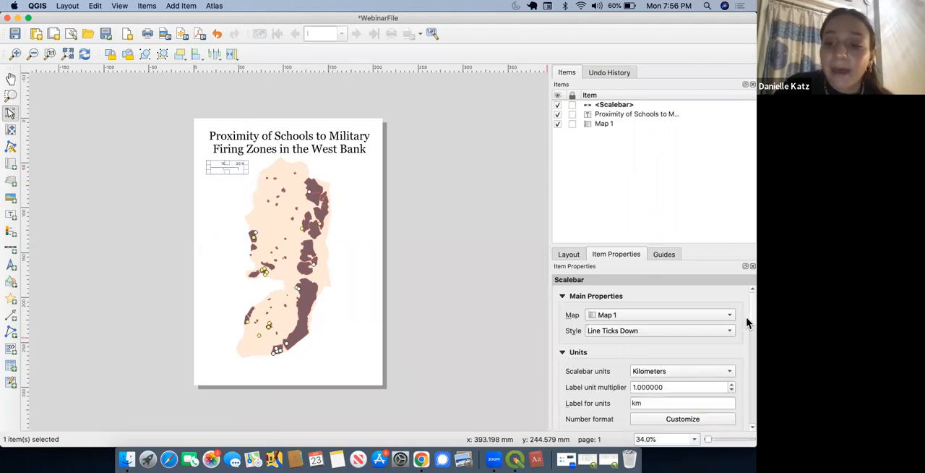
Step: Set the scale bar's right segments to 3 and check it with the selection cleared
scroll(749, 323, "down", 5)
scroll(748, 354, "down", 1)
left_click(713, 326)
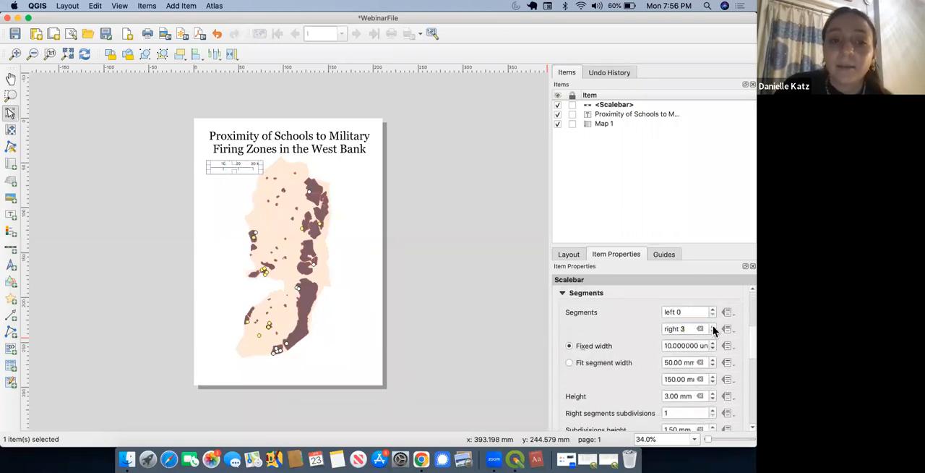
left_click(490, 291)
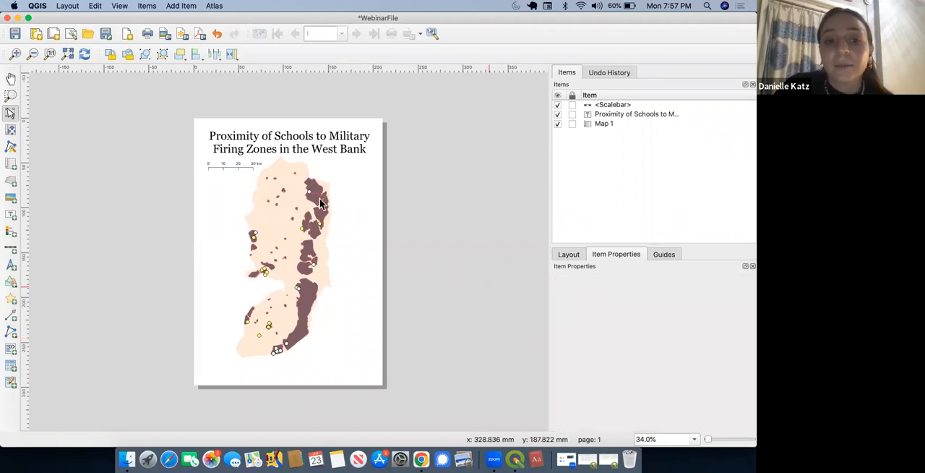
left_click(248, 168)
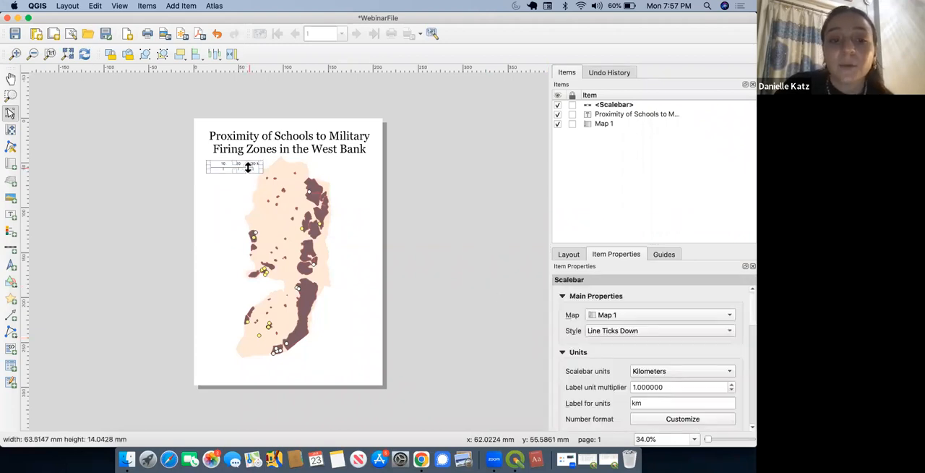
left_click(462, 239)
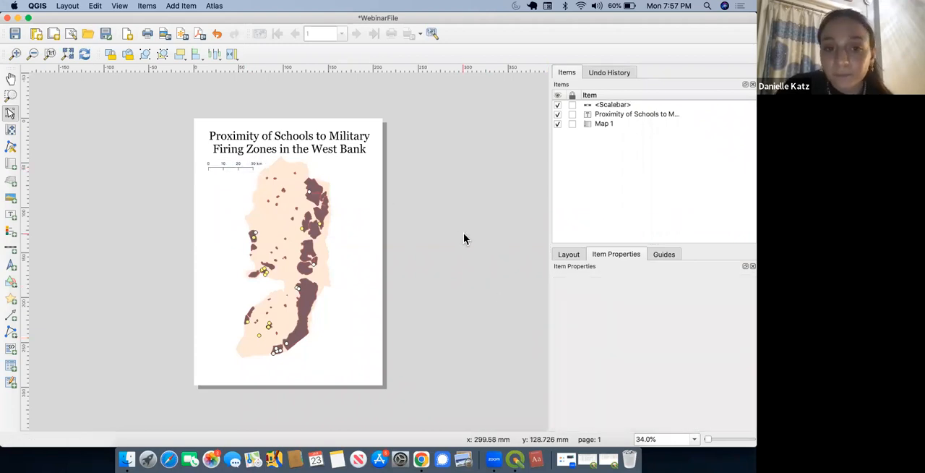
Step: Set the scale bar's right segments subdivisions to 2
left_click(236, 162)
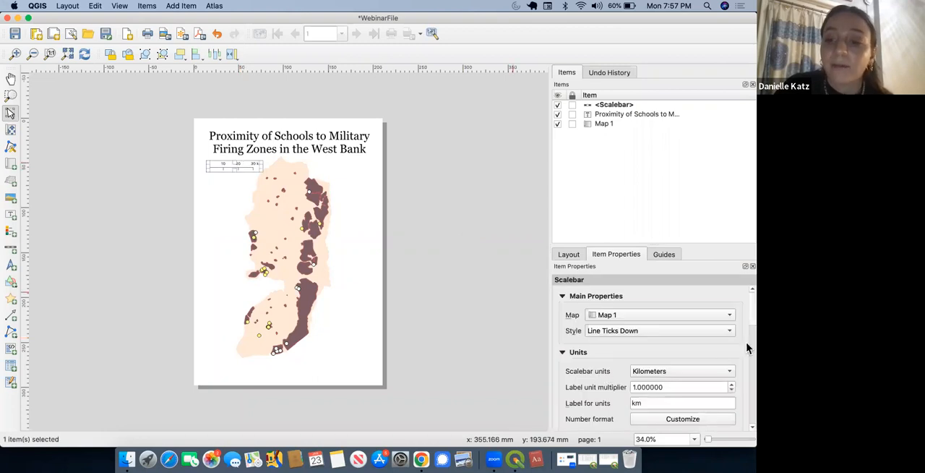
scroll(748, 318, "down", 5)
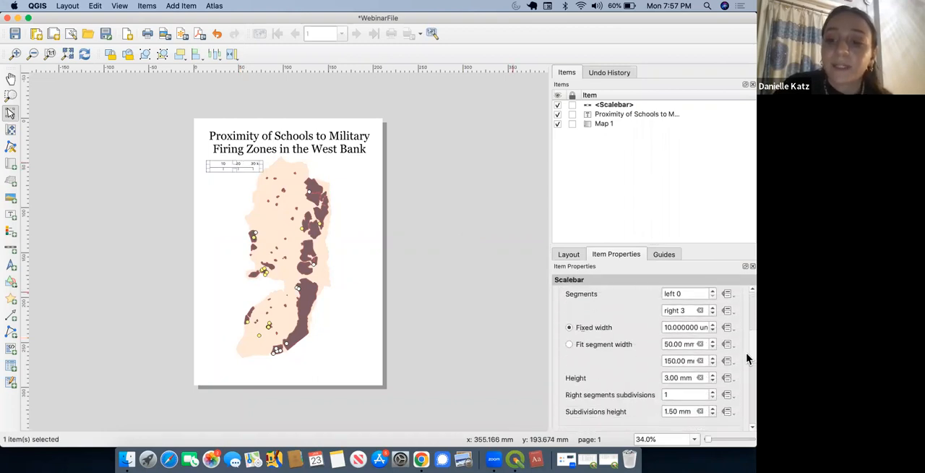
scroll(746, 356, "down", 1)
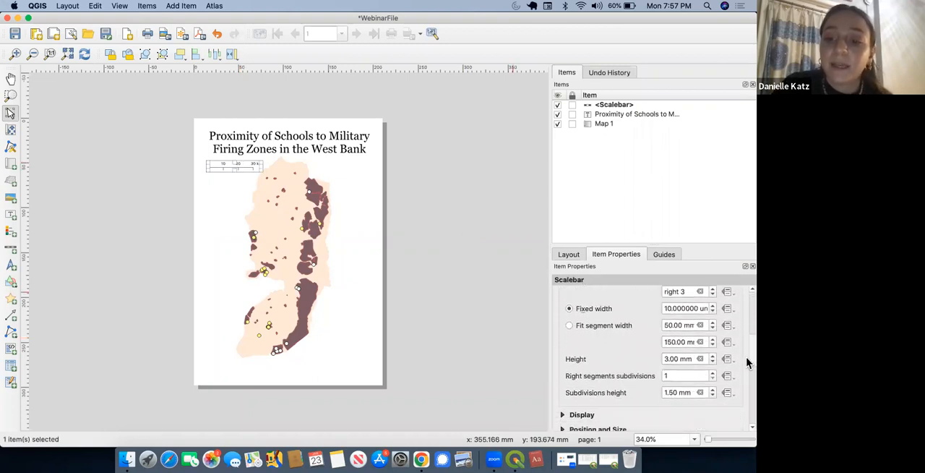
left_click(713, 380)
left_click(714, 374)
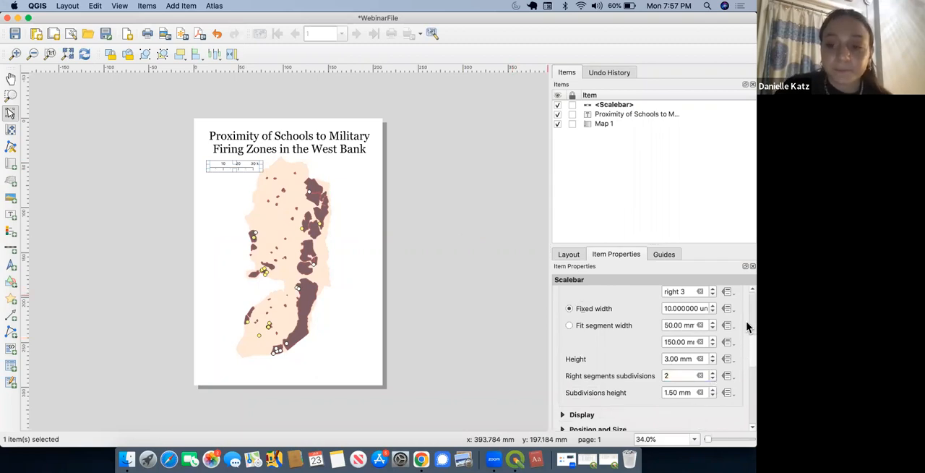
Step: Try a frame around the scale bar, turn it off again and deselect the item
scroll(747, 351, "down", 5)
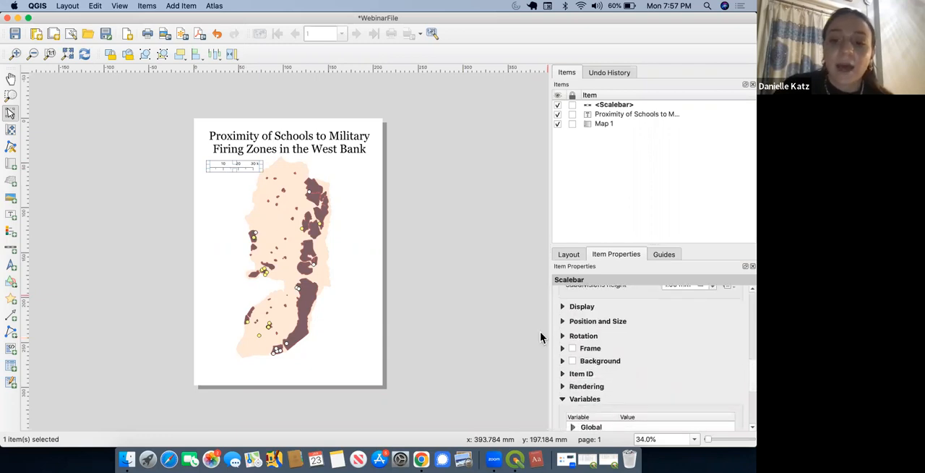
left_click(572, 348)
left_click(573, 349)
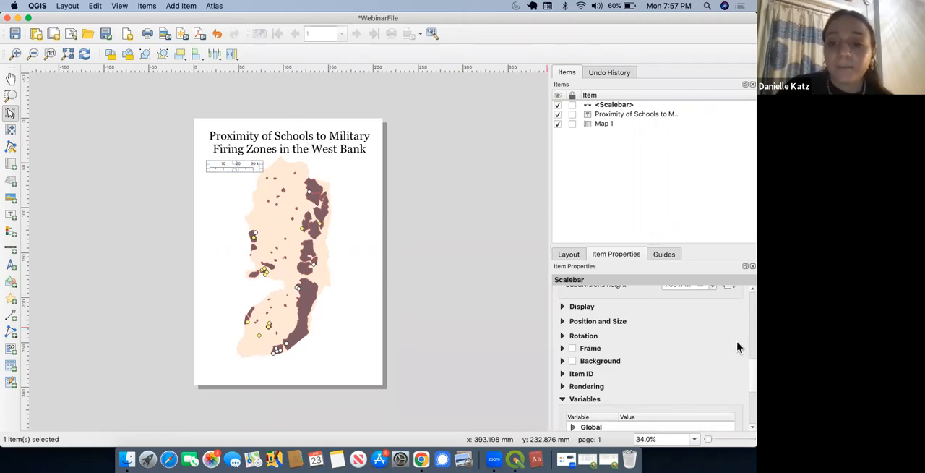
left_click(483, 313)
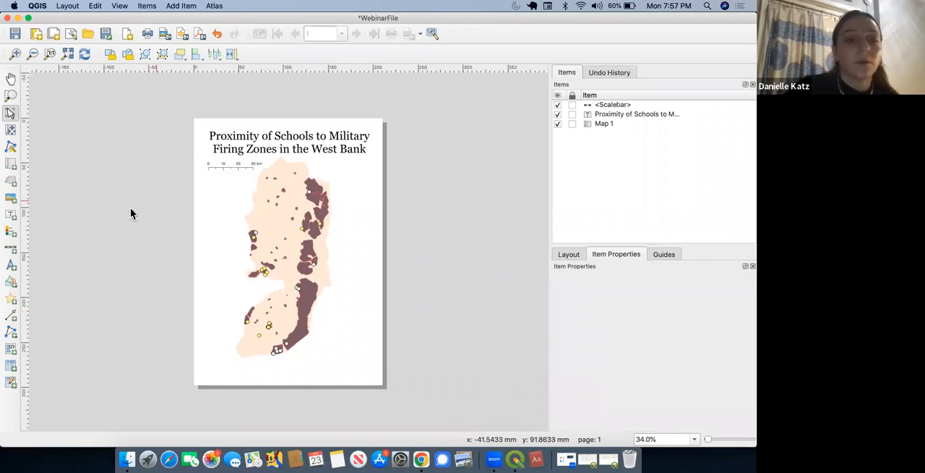
Step: Add a north arrow about 19 by 22 mm in the page's upper-right area below the title
left_click(10, 266)
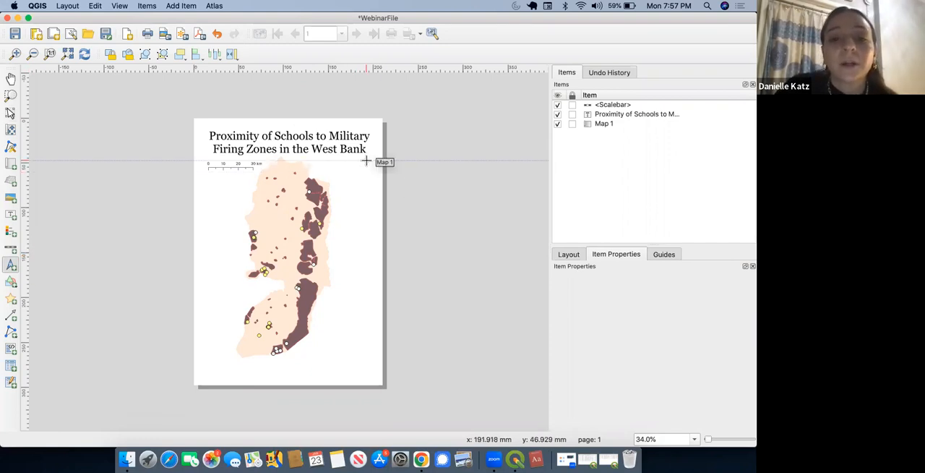
left_click_drag(368, 159, 352, 179)
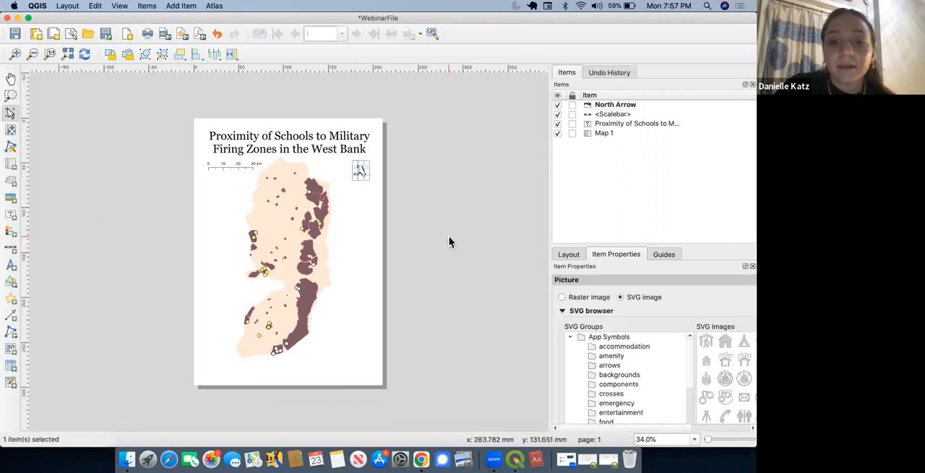
left_click(449, 235)
Step: Replace the north arrow's symbol with the thin vertical arrow from the SVG images
left_click(365, 178)
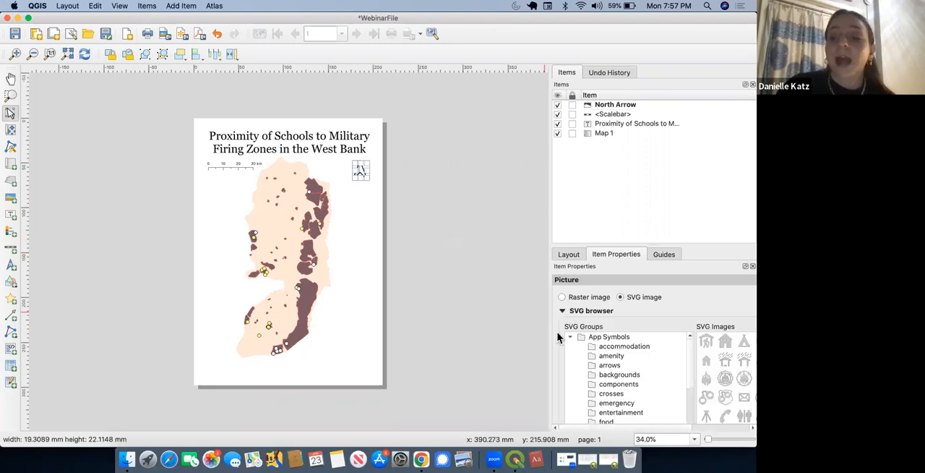
scroll(670, 391, "down", 1)
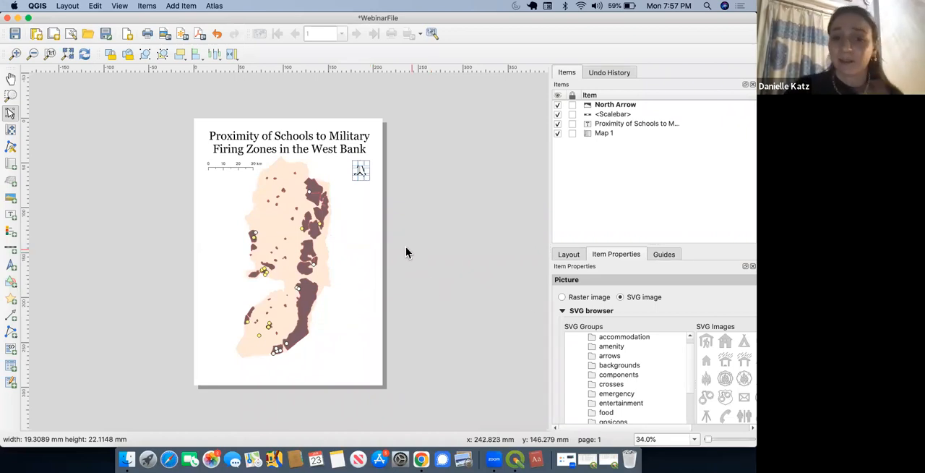
left_click_drag(688, 424, 748, 426)
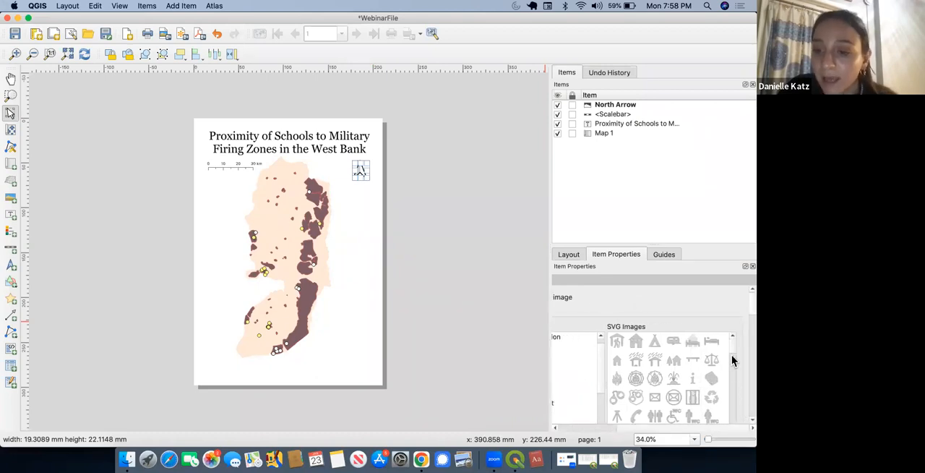
left_click_drag(733, 351, 733, 359)
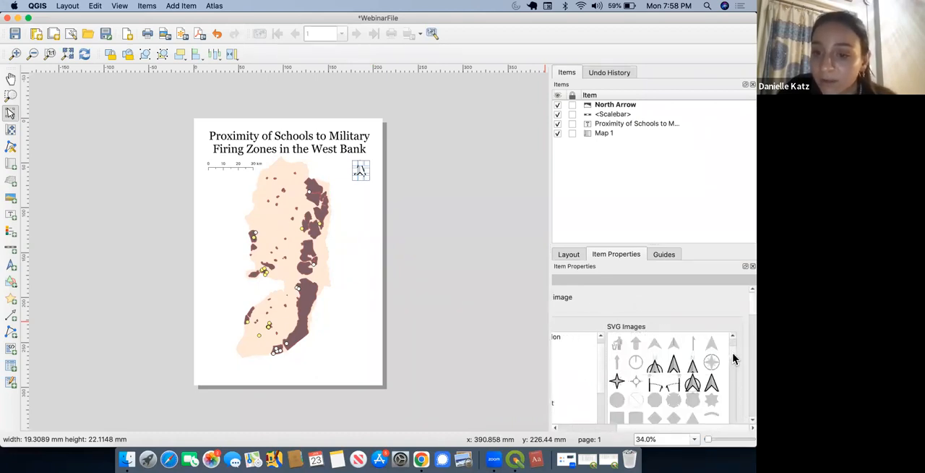
left_click(694, 344)
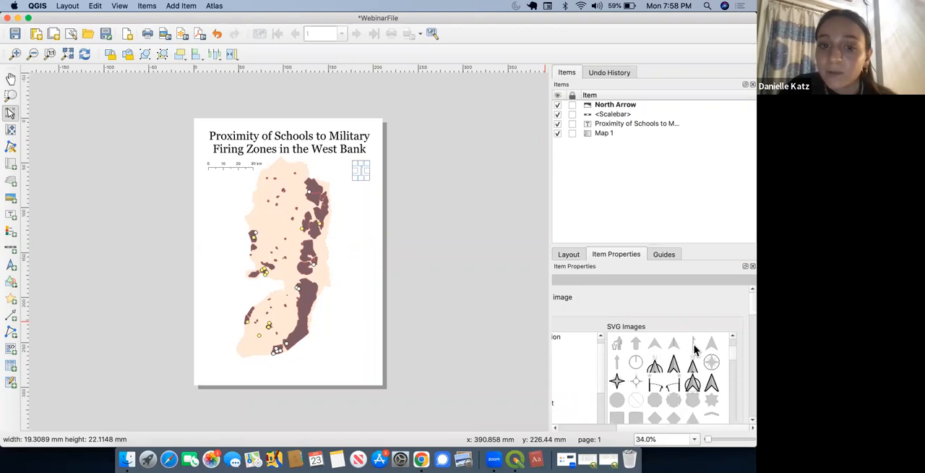
left_click(440, 214)
Step: Move the north arrow closer to the page's upper-right edge and nudge the title slightly lower
left_click_drag(362, 173, 367, 166)
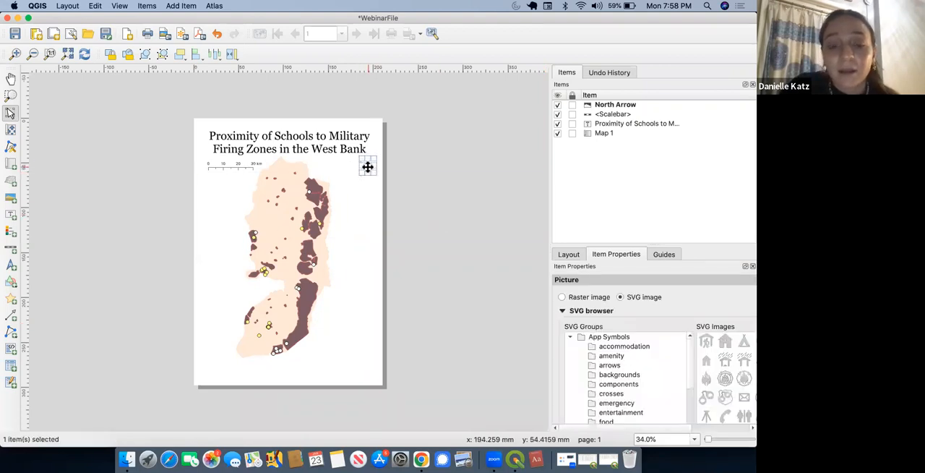
left_click(440, 201)
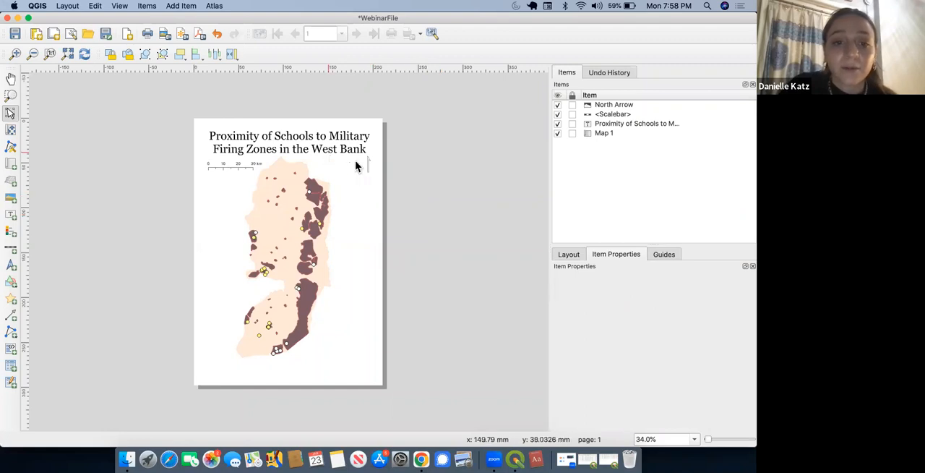
left_click(332, 145)
left_click_drag(347, 133, 346, 133)
mouse_move(365, 165)
left_mouse_down()
mouse_move(374, 155)
mouse_move(364, 168)
left_mouse_up()
left_click_drag(322, 137, 326, 137)
left_click(424, 173)
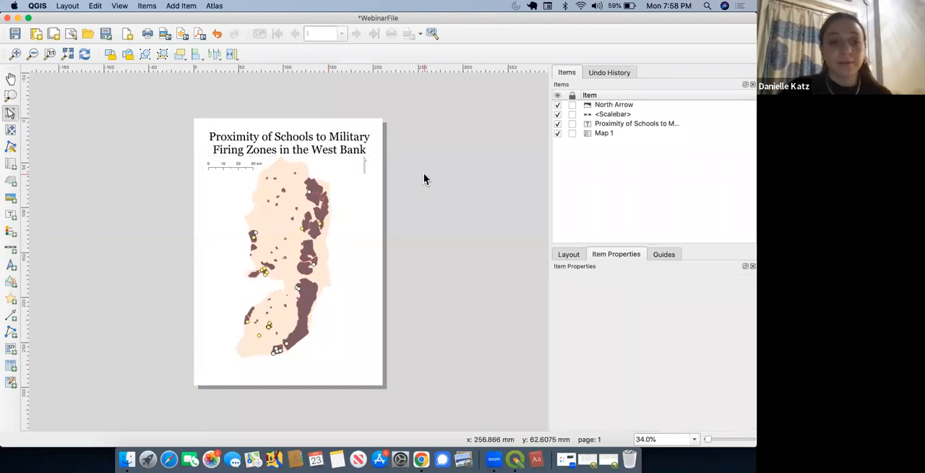
Step: Add a legend for the map in the page's lower-right area, beside the southern West Bank
left_click(9, 232)
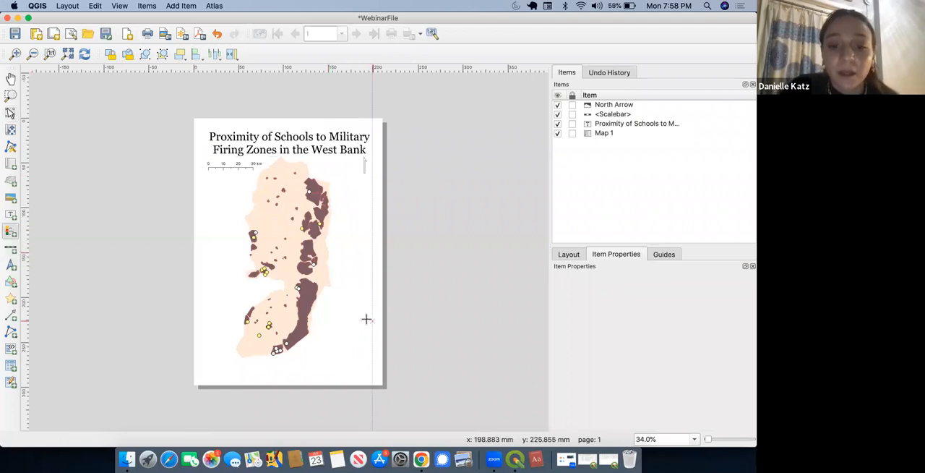
left_click_drag(371, 318, 321, 367)
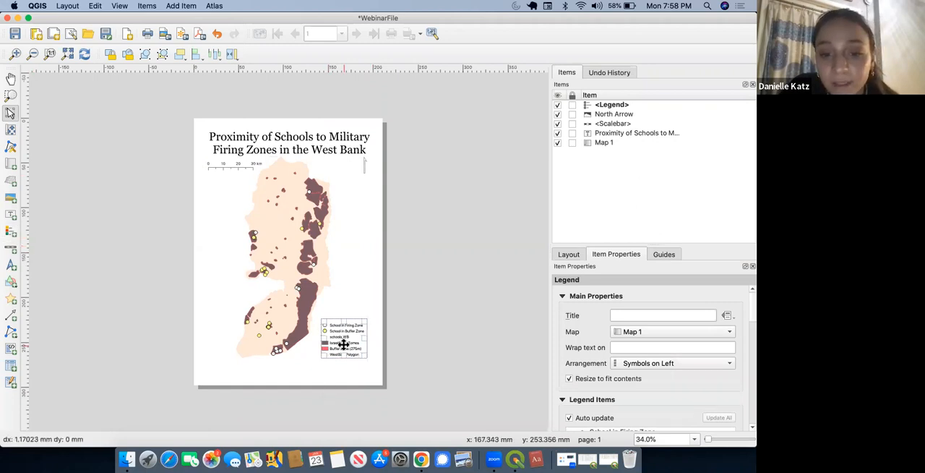
Step: Give the map legend the title "Key"
left_click(466, 321)
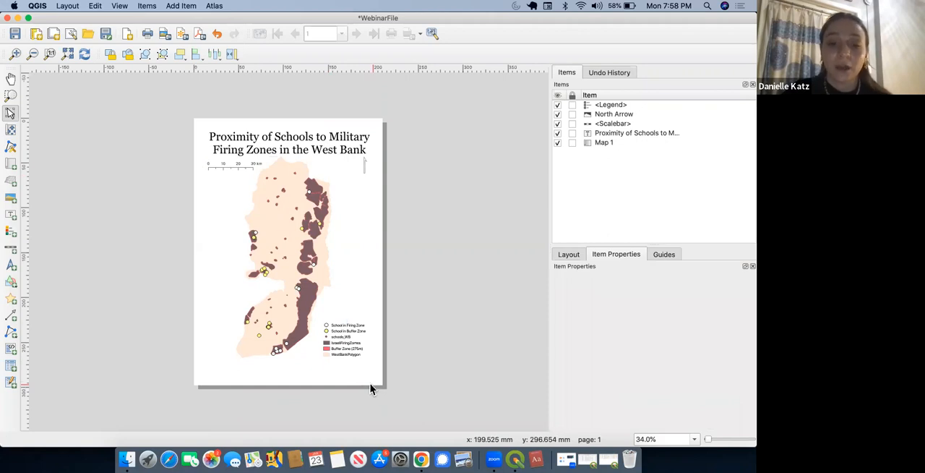
left_click(347, 344)
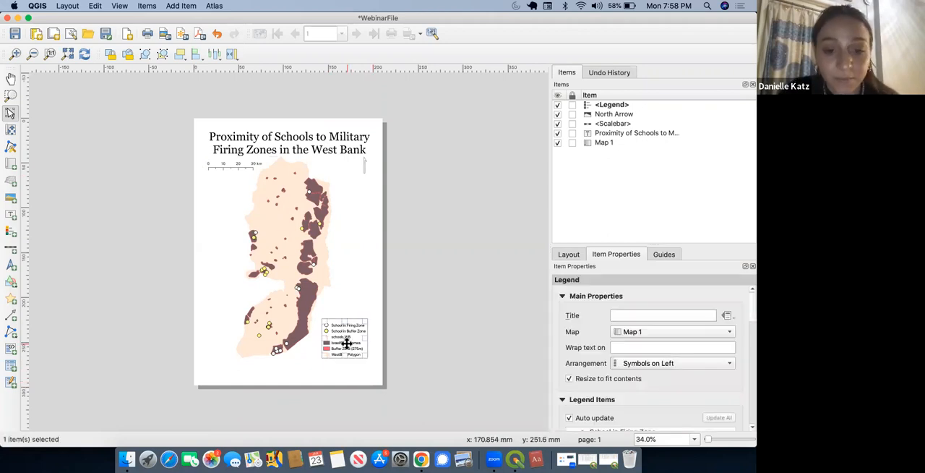
left_click(674, 314)
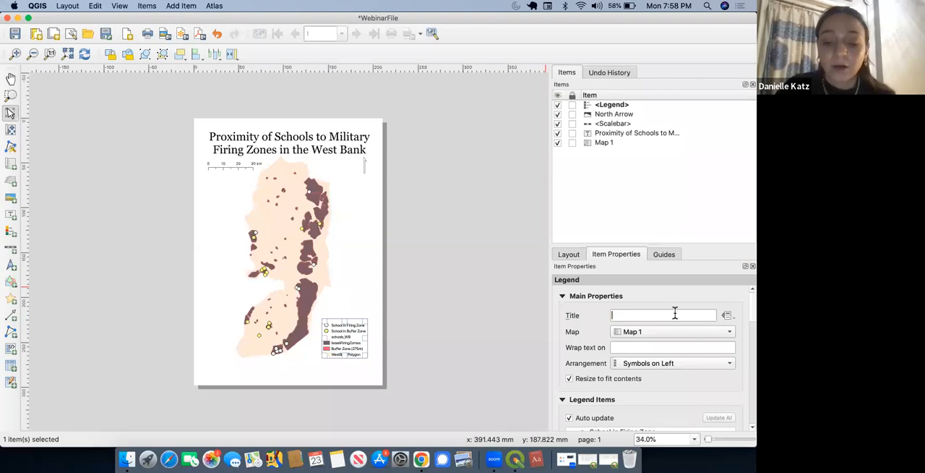
type("Key")
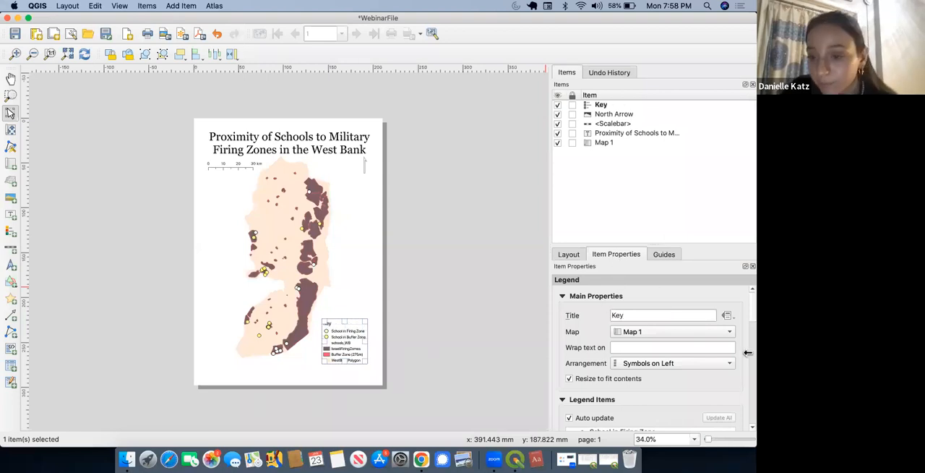
Step: Turn off the legend's automatic updating and remove the schools_WB entry from its items
scroll(746, 319, "down", 3)
scroll(748, 333, "down", 2)
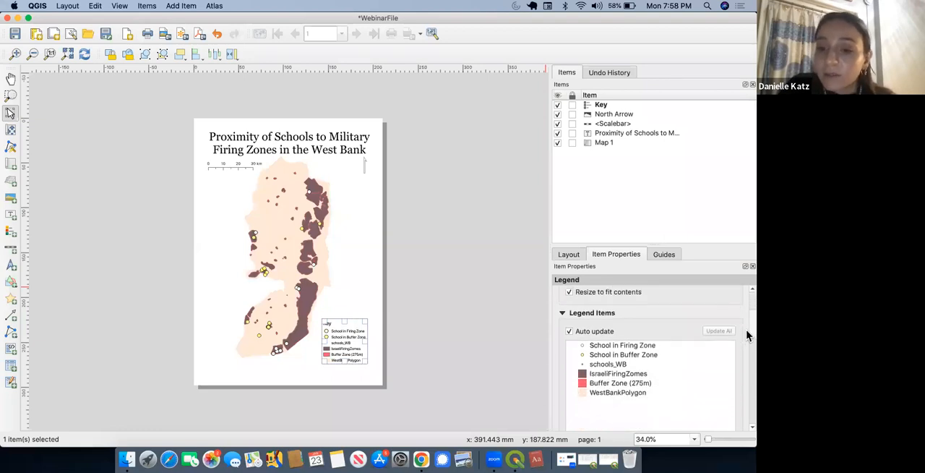
scroll(748, 337, "up", 1)
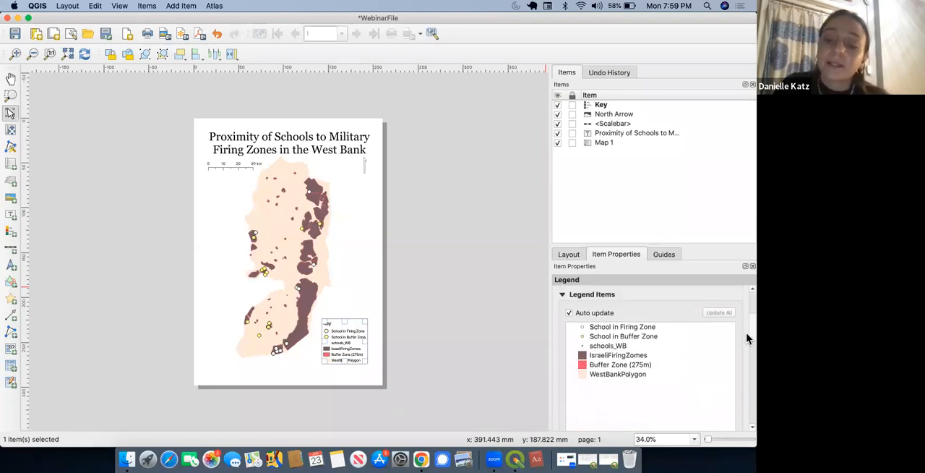
left_click(570, 313)
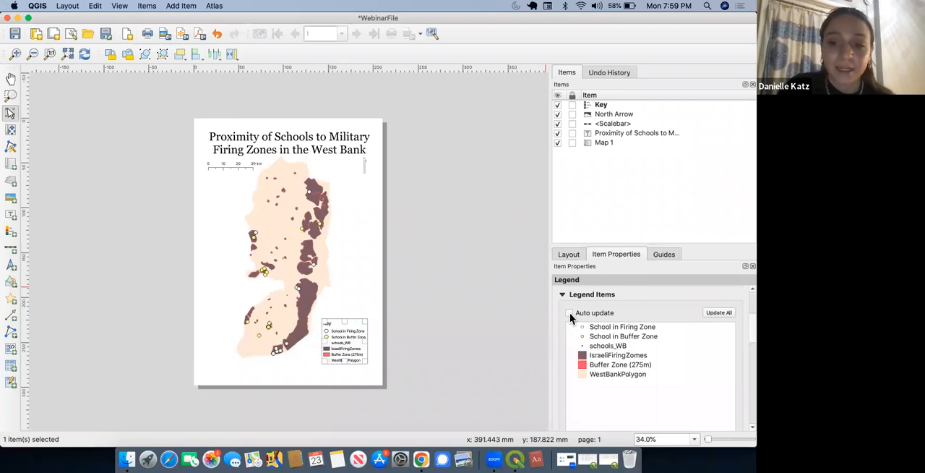
scroll(746, 334, "down", 2)
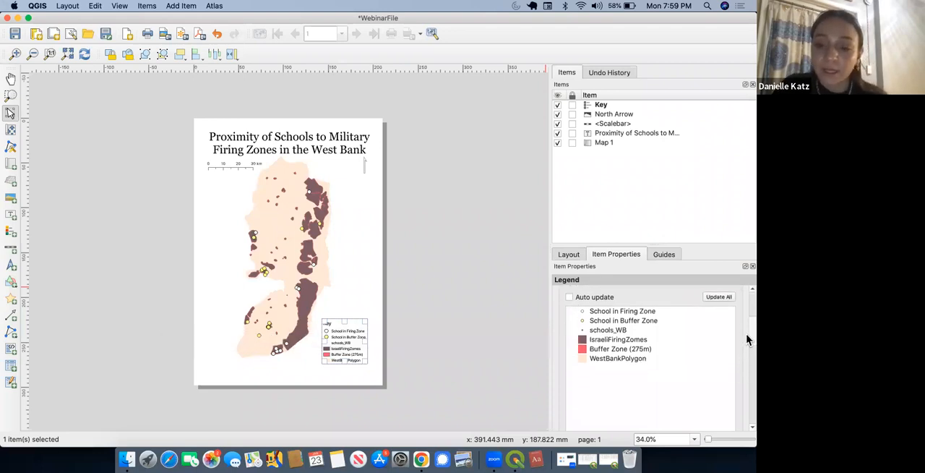
left_click(606, 325)
scroll(746, 328, "down", 2)
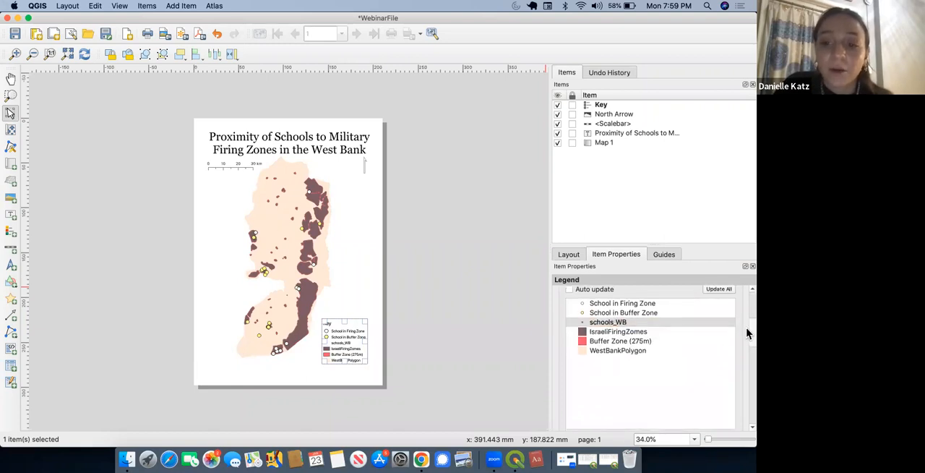
left_click(627, 301)
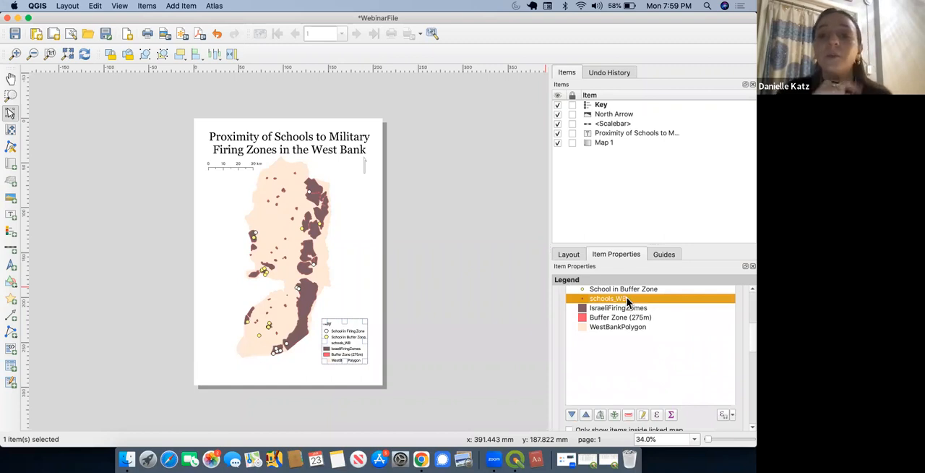
left_click(627, 414)
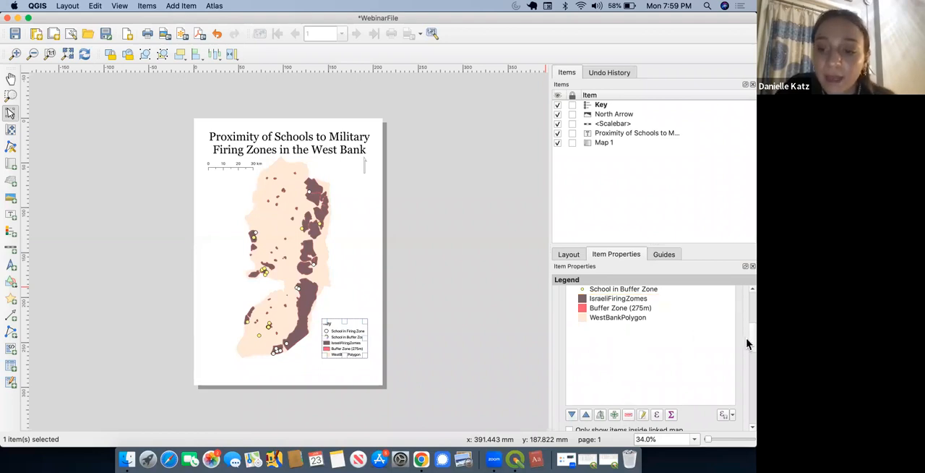
Step: Rename the legend's IsraeliFiringZomes entry as "Israeli Firing Zone"
scroll(746, 335, "up", 1)
mouse_move(606, 329)
left_mouse_down()
mouse_move(607, 312)
mouse_move(607, 328)
left_mouse_up()
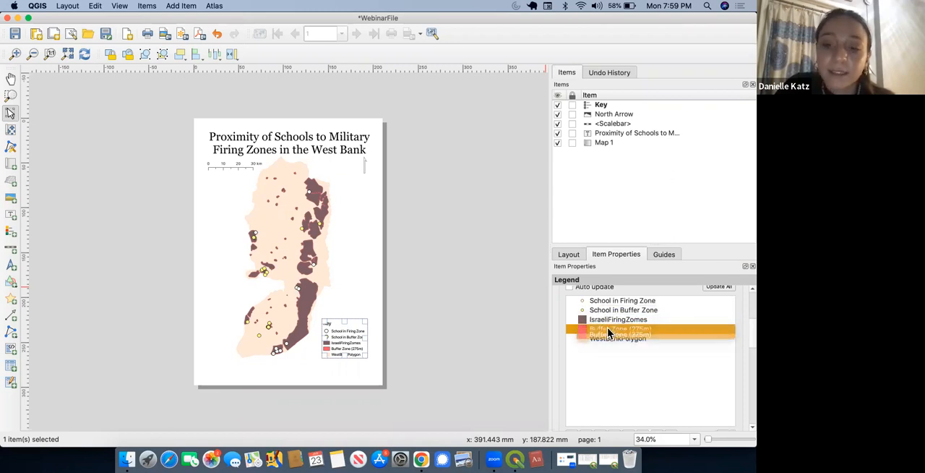
left_click(614, 319)
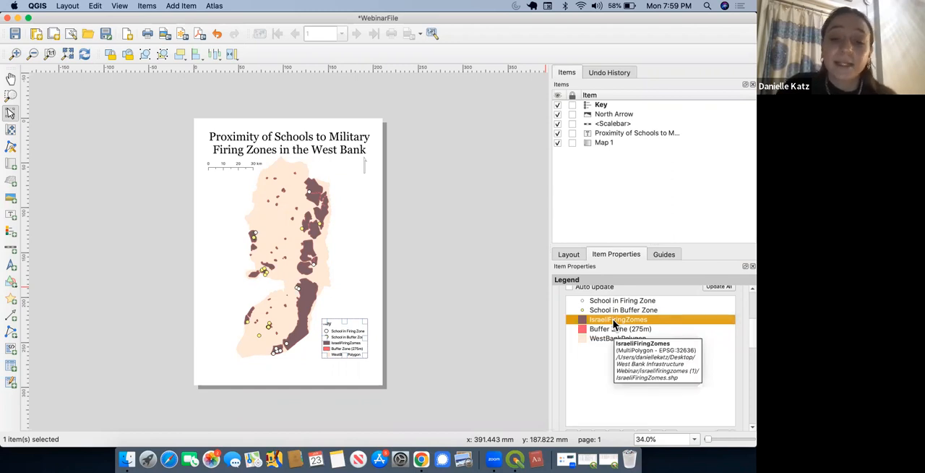
double_click(613, 319)
left_click(579, 309)
type("Firing")
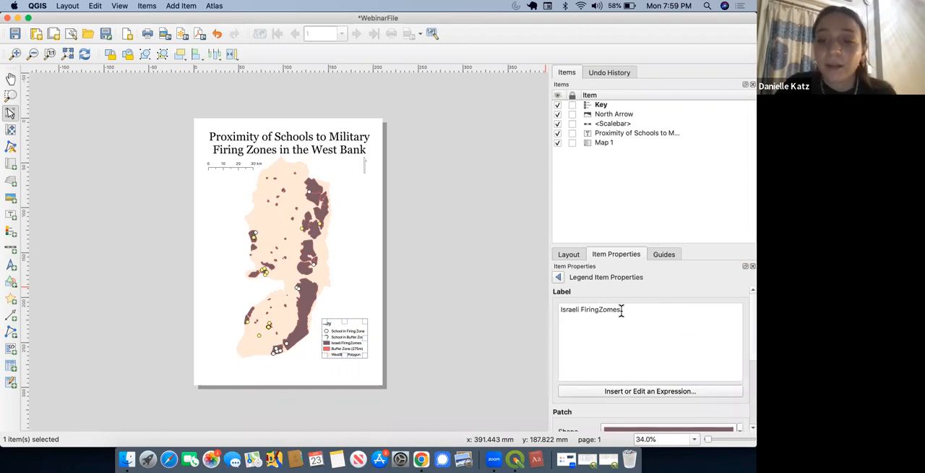
type(" Zone")
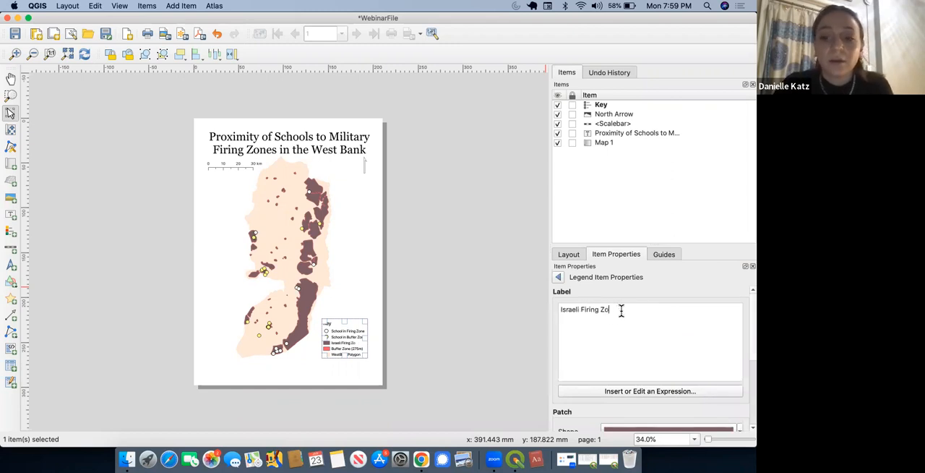
left_click(561, 278)
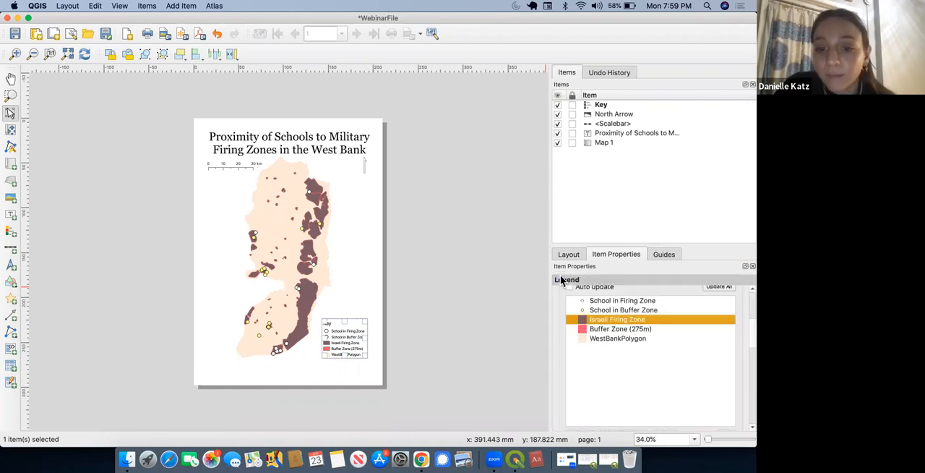
left_click(461, 352)
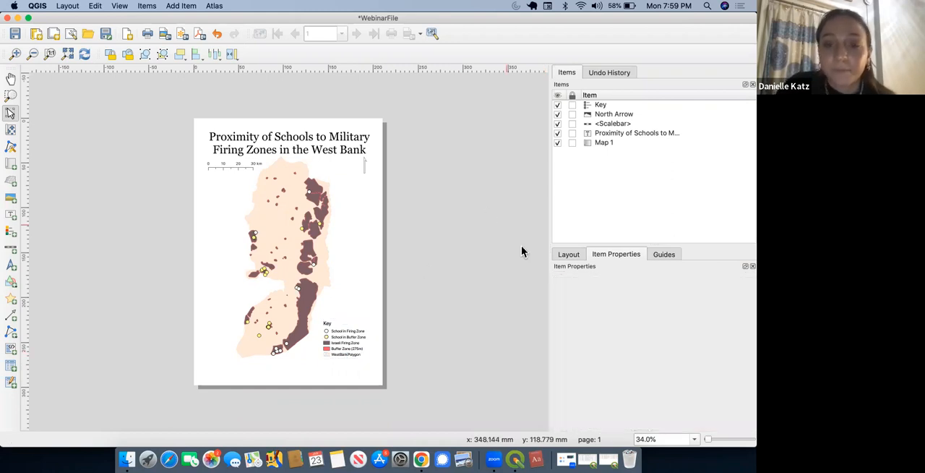
left_click(570, 254)
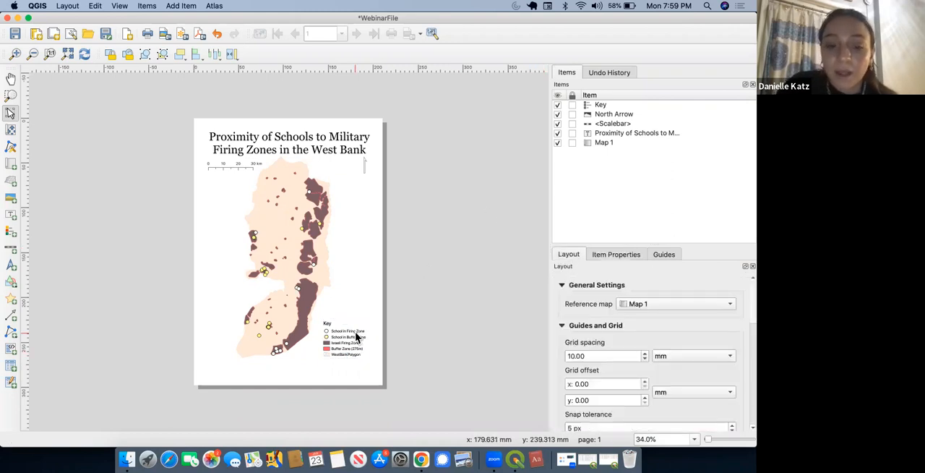
left_click(354, 334)
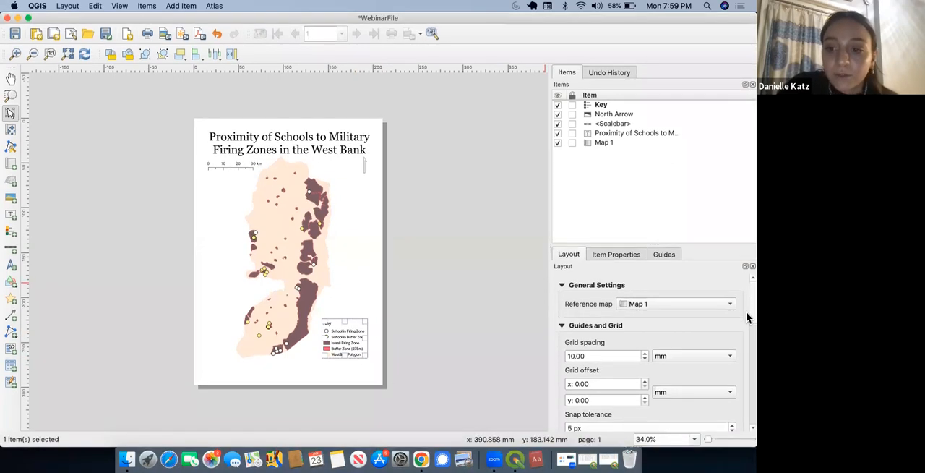
scroll(746, 311, "down", 3)
scroll(747, 330, "up", 3)
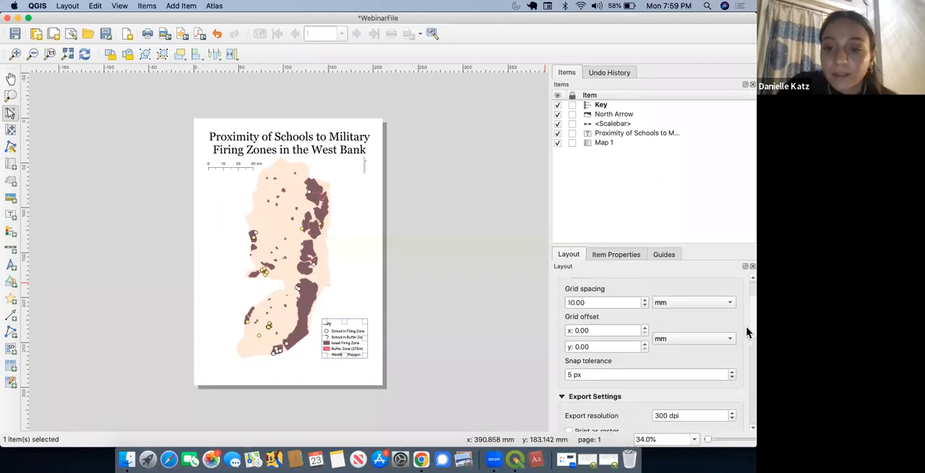
left_click(624, 254)
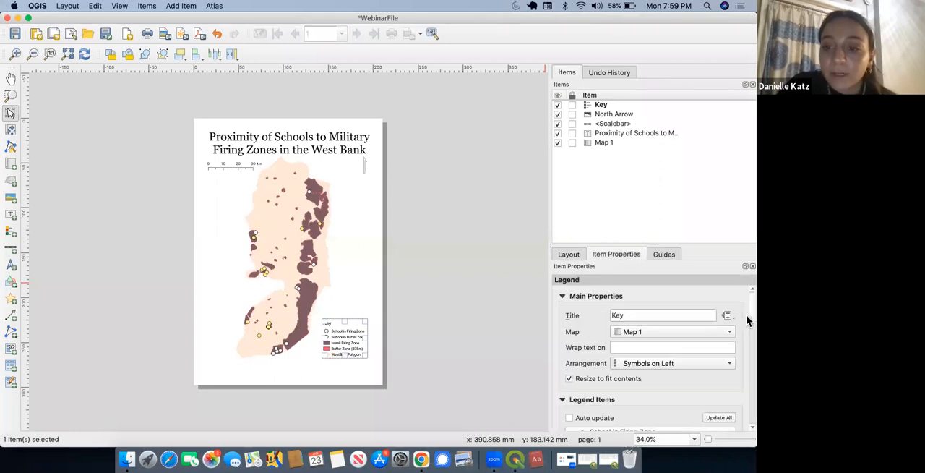
Step: Rename the legend's WestBankPolygon entry as "West Bank"
scroll(746, 309, "down", 8)
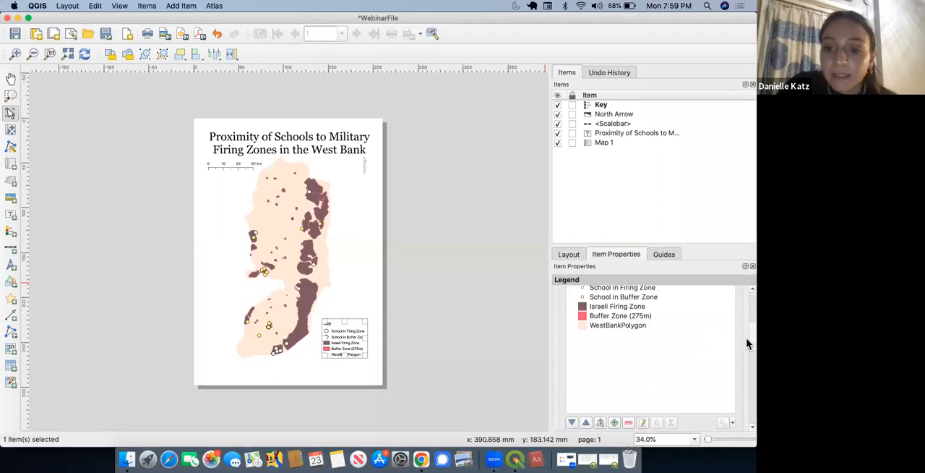
left_click(614, 329)
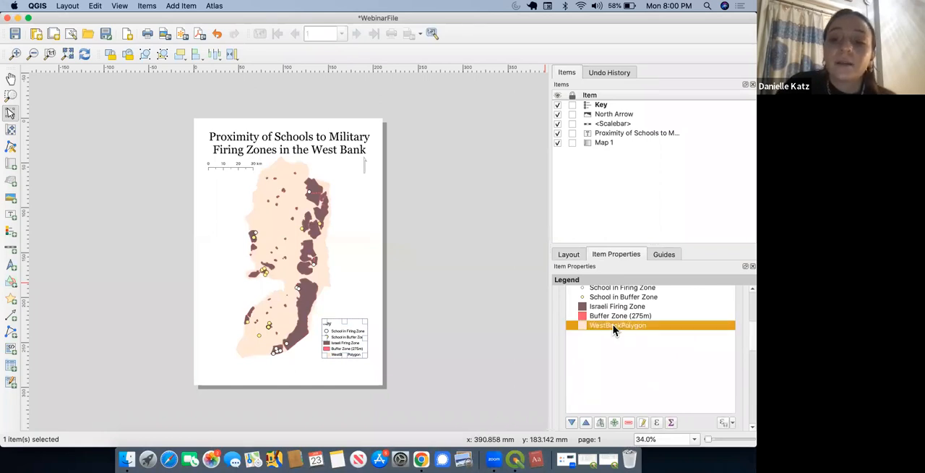
double_click(613, 327)
left_click(579, 310)
left_click_drag(595, 311, 623, 311)
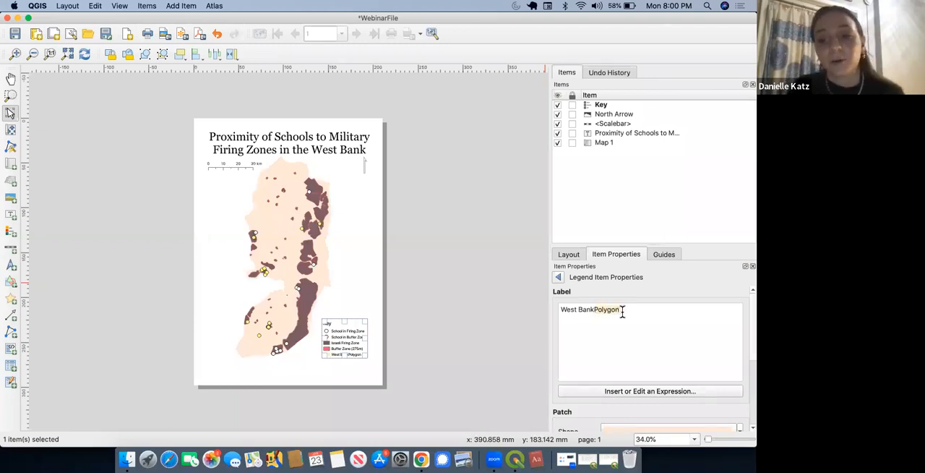
key("BackSpace")
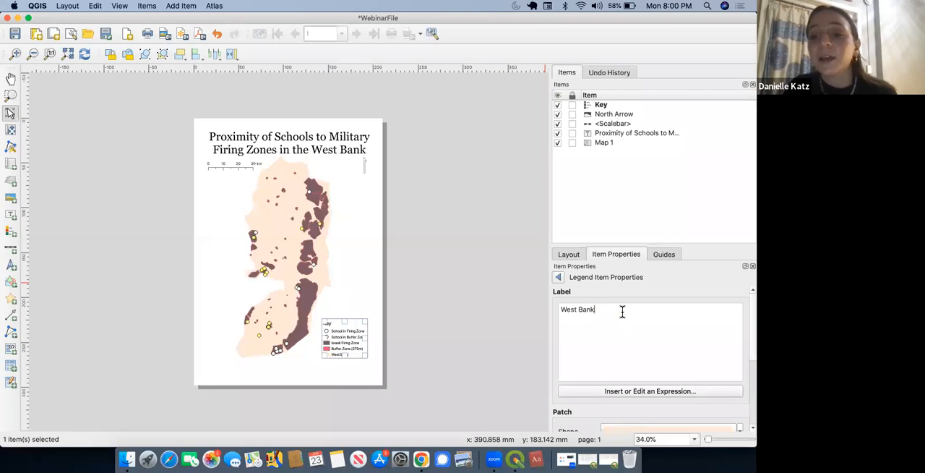
left_click(558, 278)
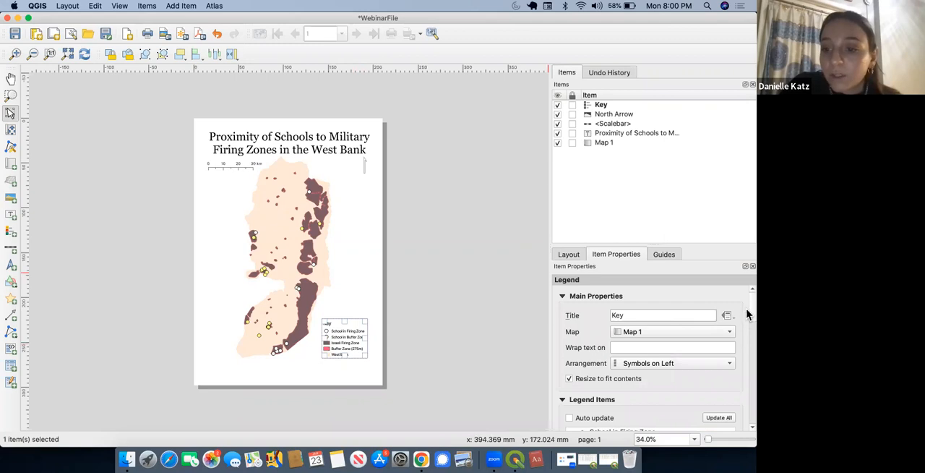
Step: Set the legend title's font to Georgia Regular, size 24
scroll(748, 325, "down", 2)
scroll(748, 344, "down", 8)
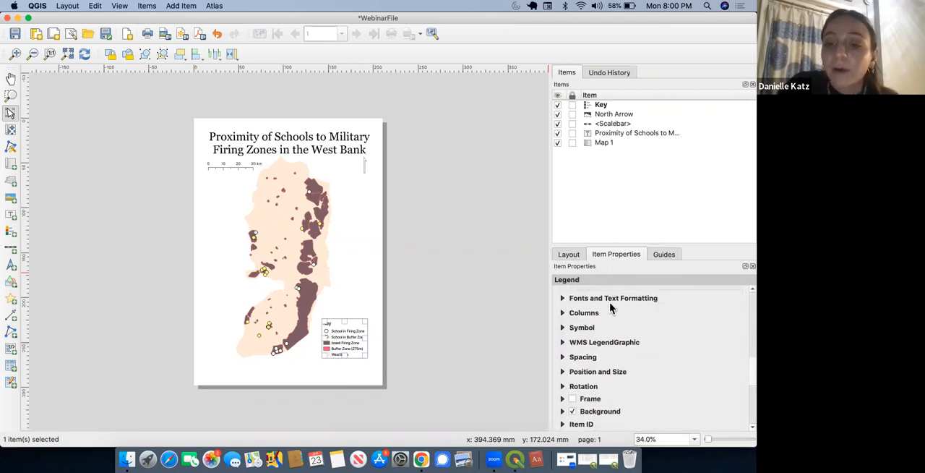
left_click(562, 299)
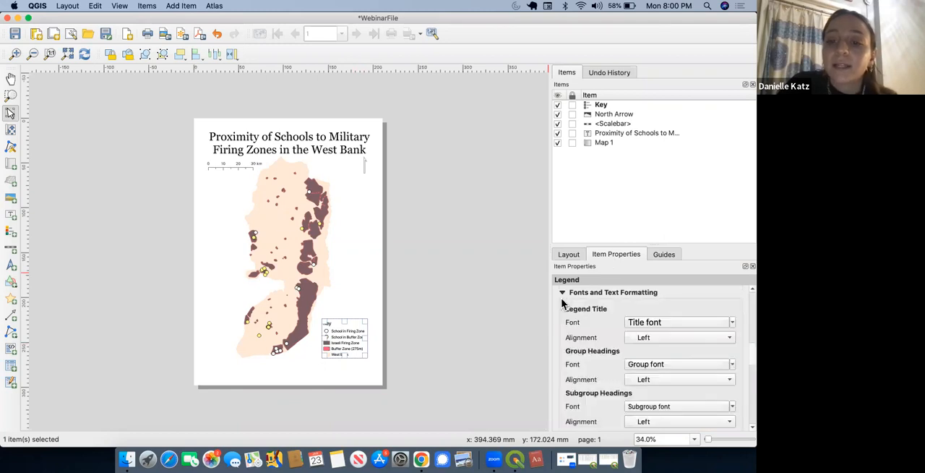
left_click(678, 322)
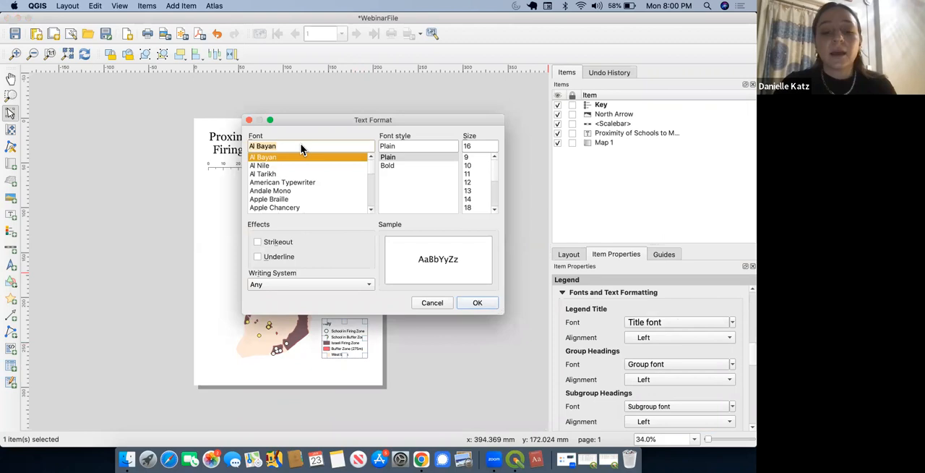
type("Geeza Pro")
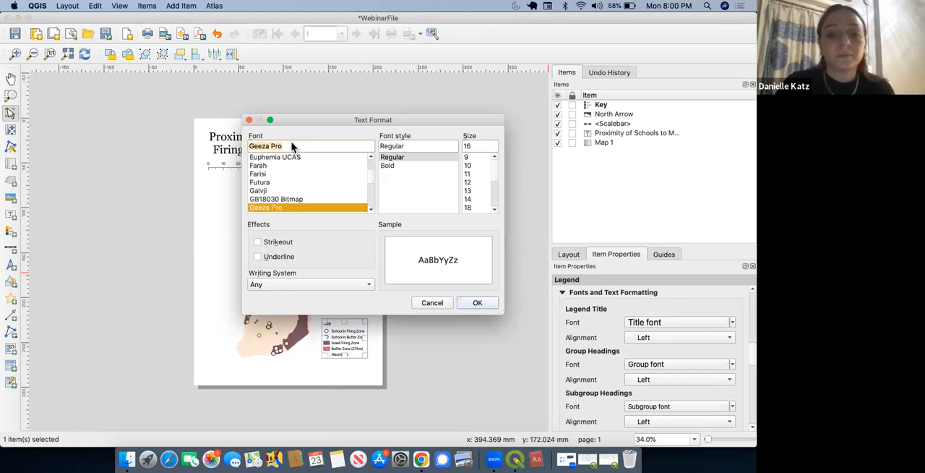
scroll(285, 176, "down", 2)
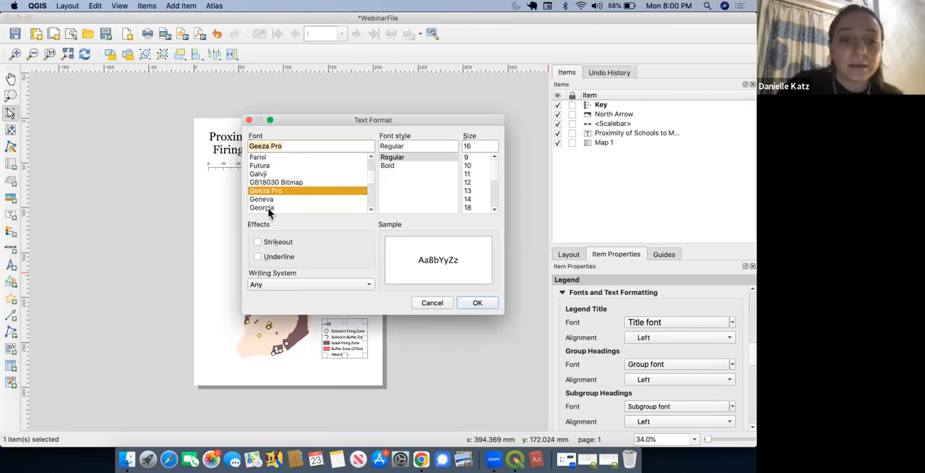
left_click(266, 207)
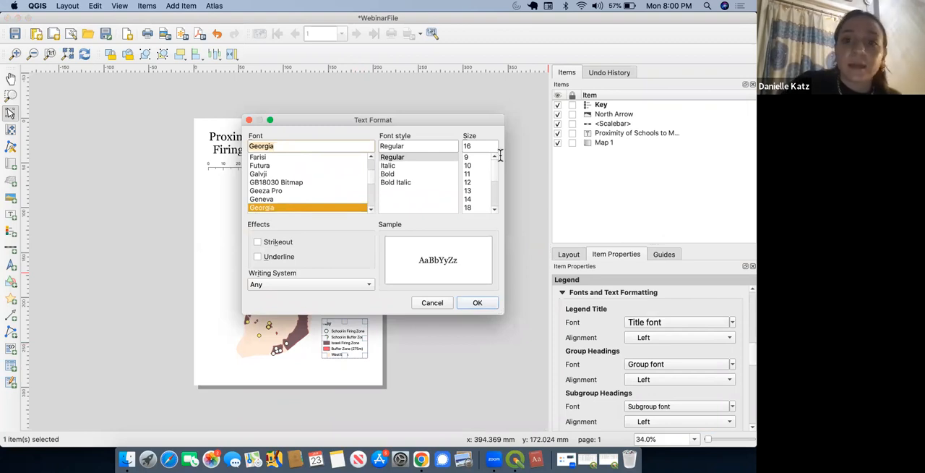
double_click(481, 146)
type("24")
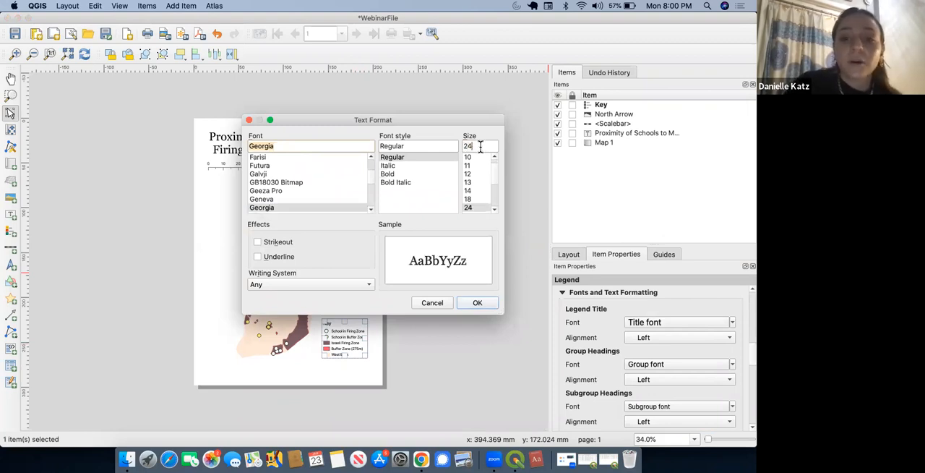
left_click(477, 303)
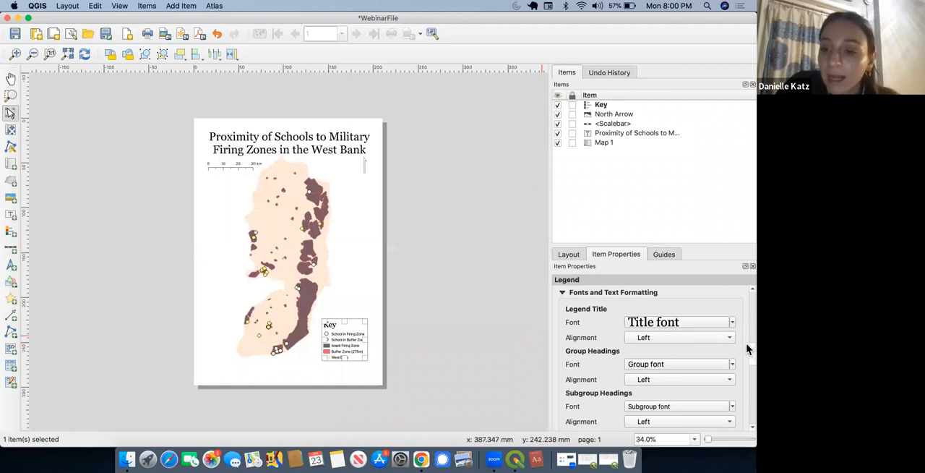
Step: Choose Georgia Regular as the font for the legend's item labels
left_click_drag(747, 347, 748, 368)
scroll(748, 368, "down", 4)
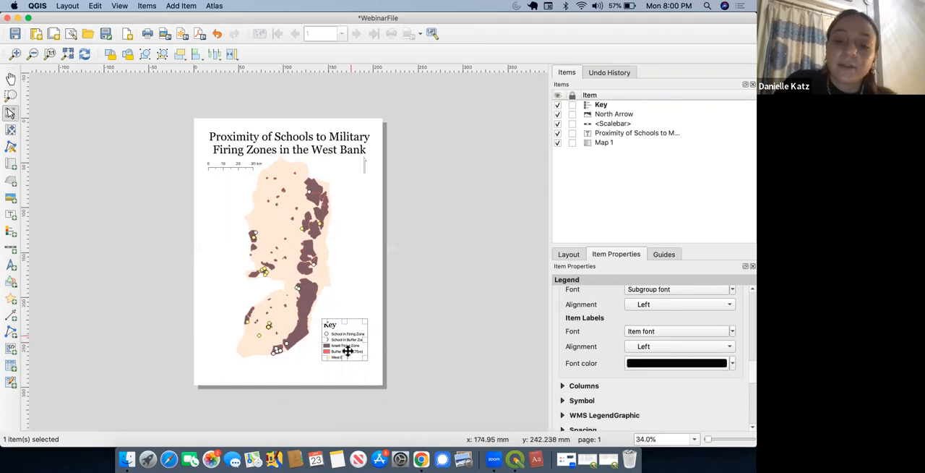
left_click_drag(748, 381, 748, 365)
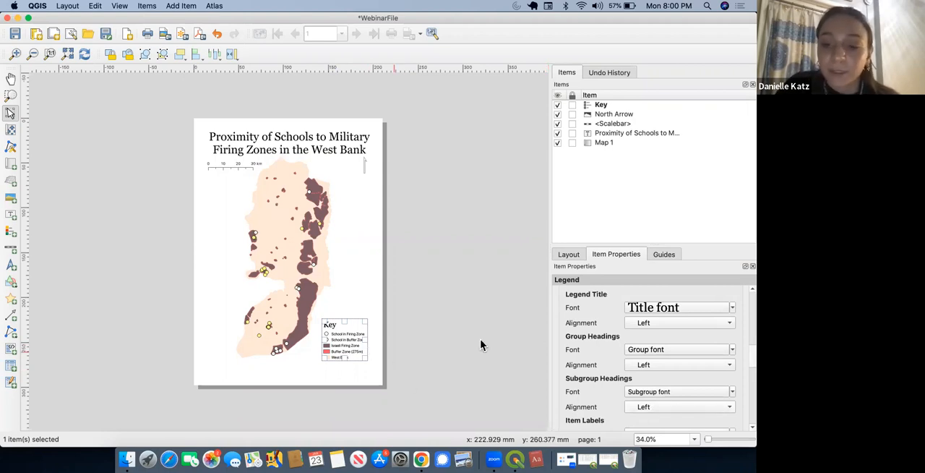
scroll(747, 363, "down", 3)
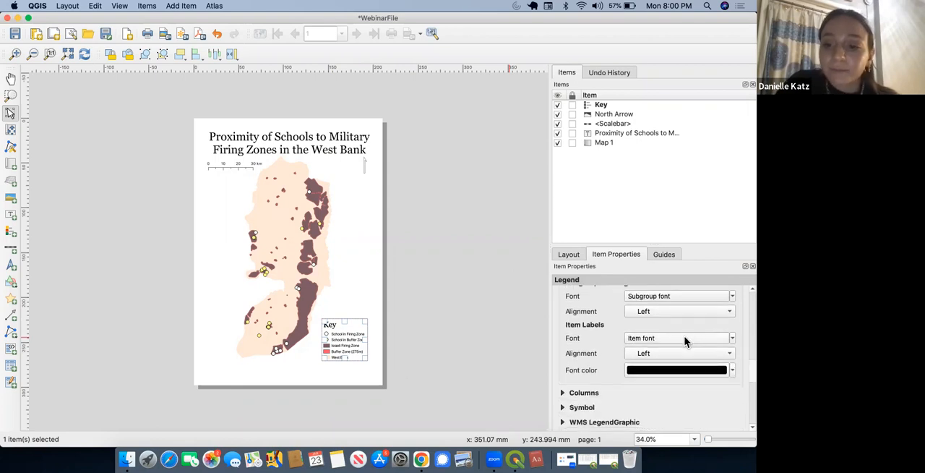
left_click(685, 339)
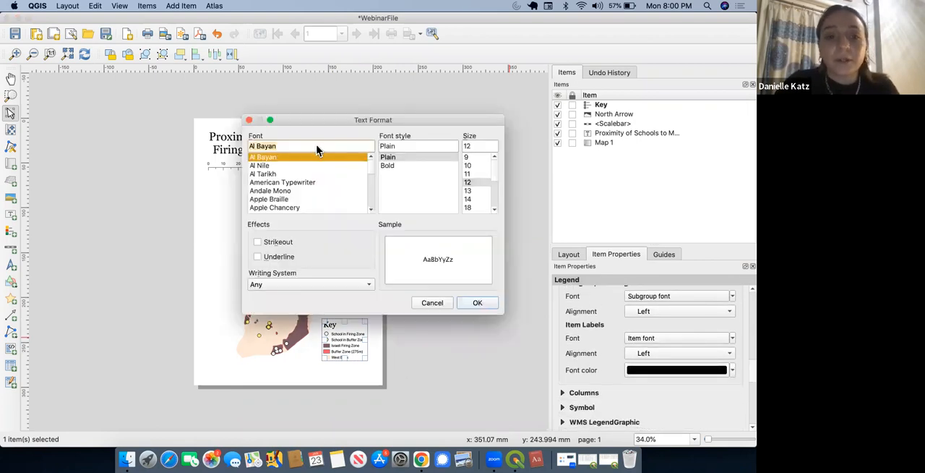
key("g")
scroll(313, 188, "down", 2)
scroll(313, 192, "down", 1)
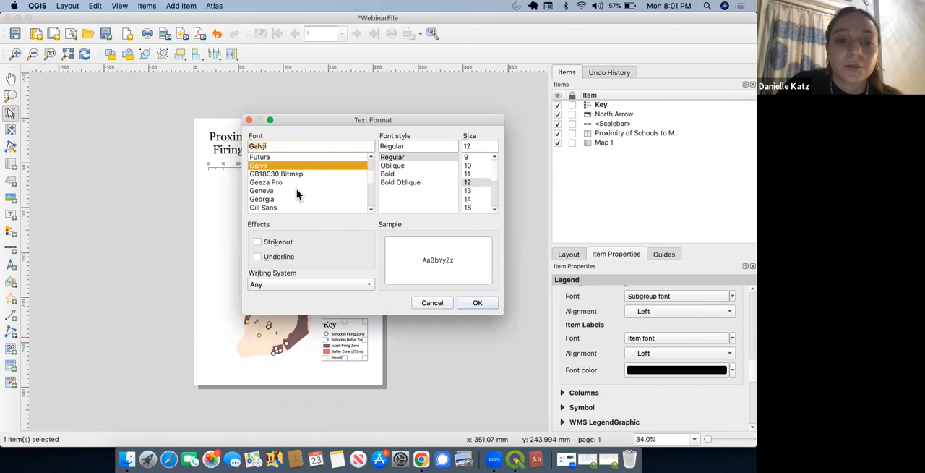
left_click(279, 200)
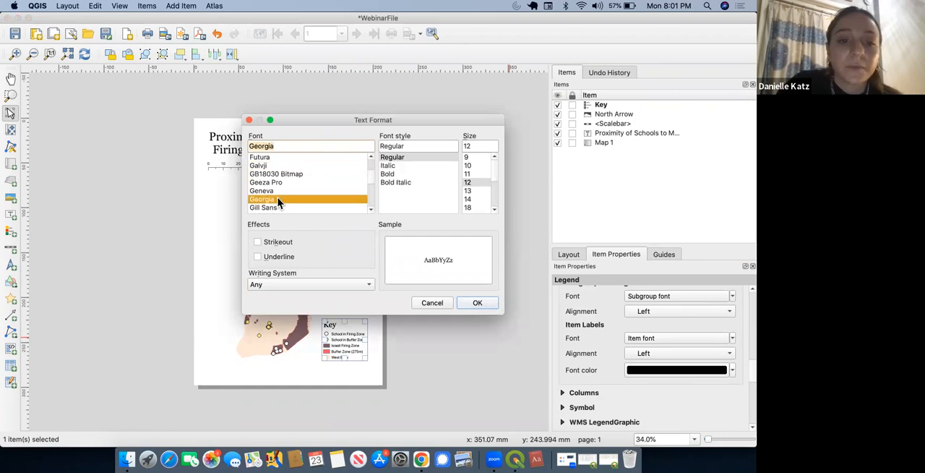
Step: Set the legend's item label size to 16 and shift the legend slightly left, away from the page edge
left_click(478, 147)
key("BackSpace")
key("BackSpace")
type("16")
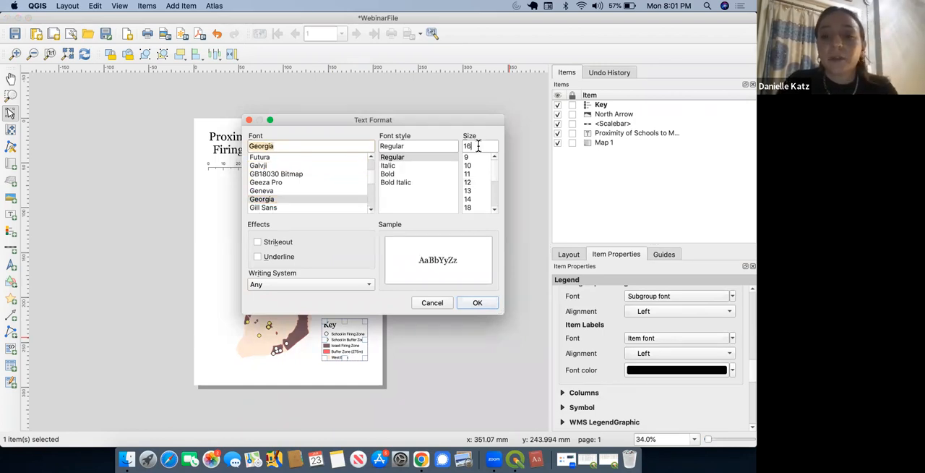
left_click(478, 303)
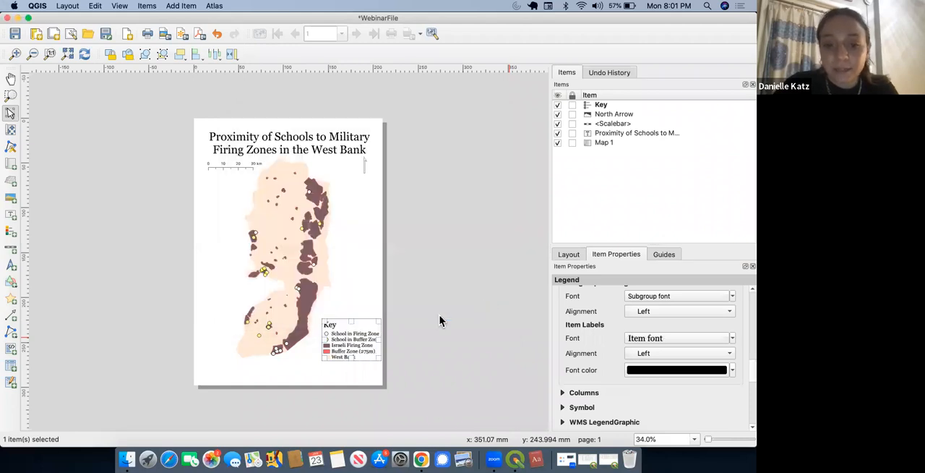
left_click_drag(357, 339, 352, 340)
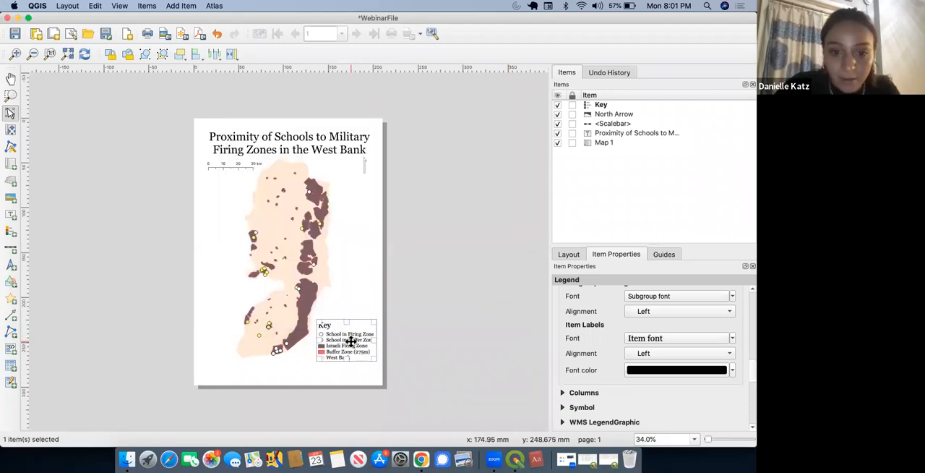
left_click(436, 358)
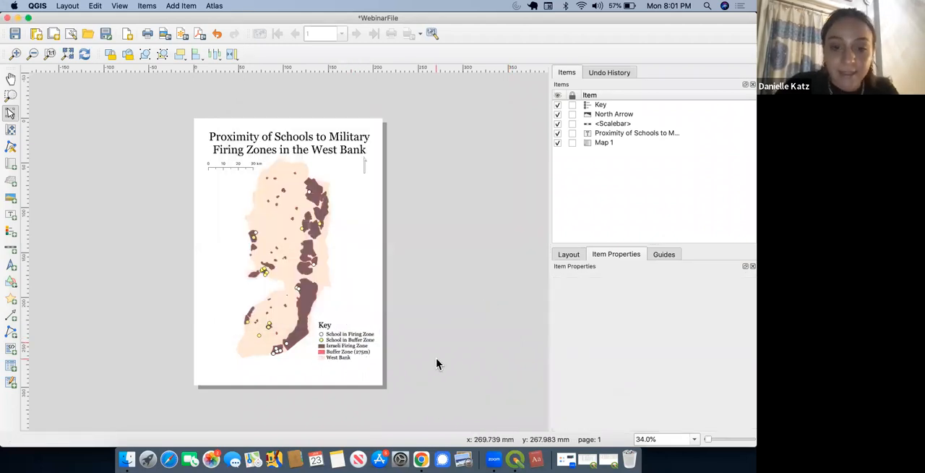
Step: Give the legend a pale pinkish background colour, #f3e3de, at 29% opacity
left_click(353, 345)
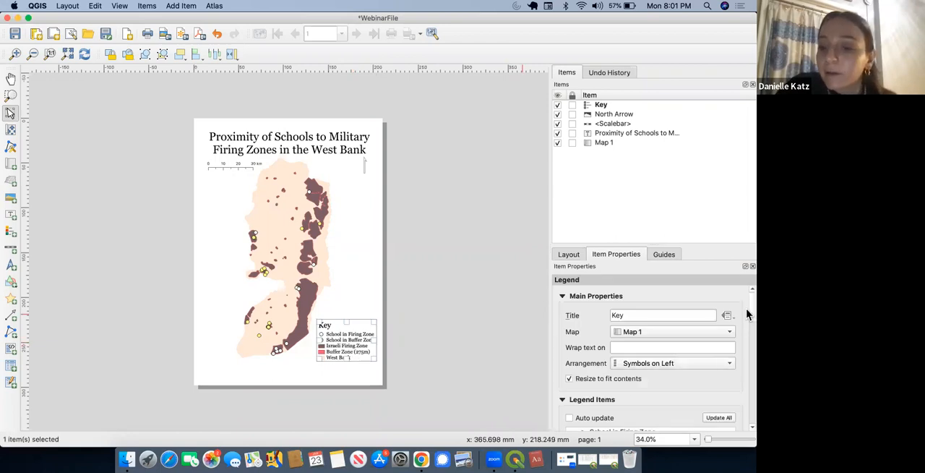
scroll(746, 311, "down", 8)
scroll(746, 344, "down", 10)
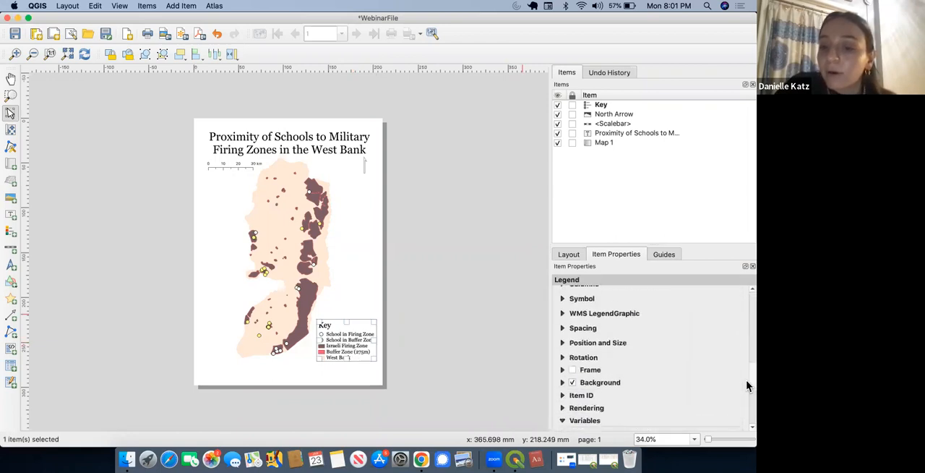
left_click(562, 346)
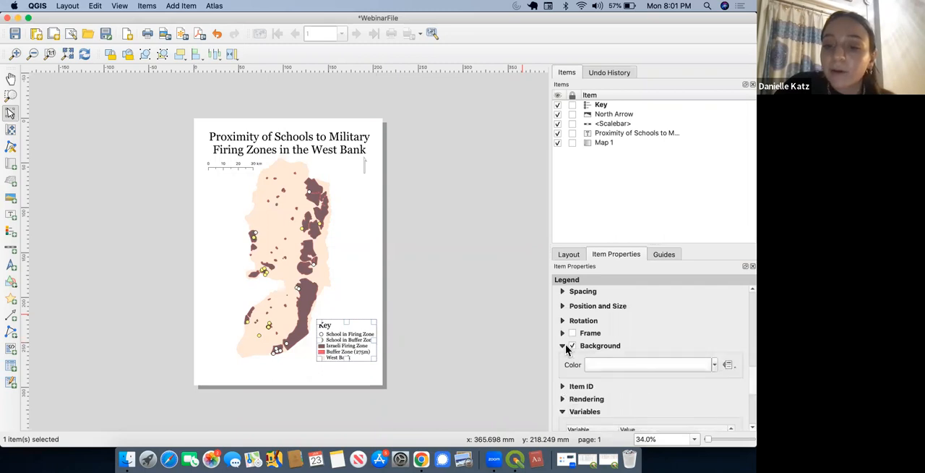
left_click(701, 369)
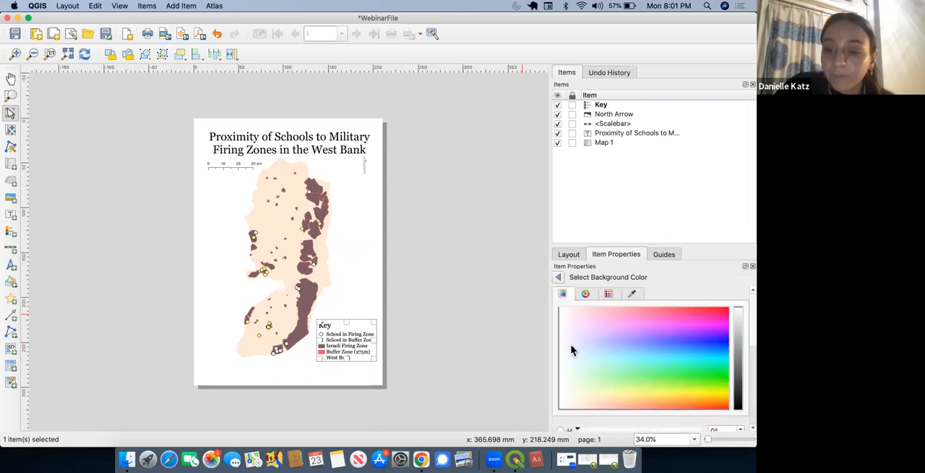
left_click_drag(572, 361, 576, 410)
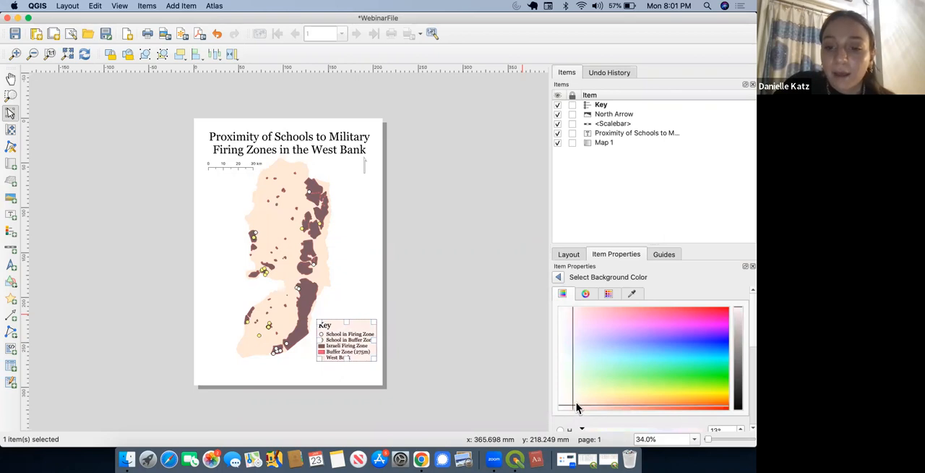
mouse_move(740, 327)
left_mouse_down()
mouse_move(742, 337)
mouse_move(742, 318)
left_mouse_up()
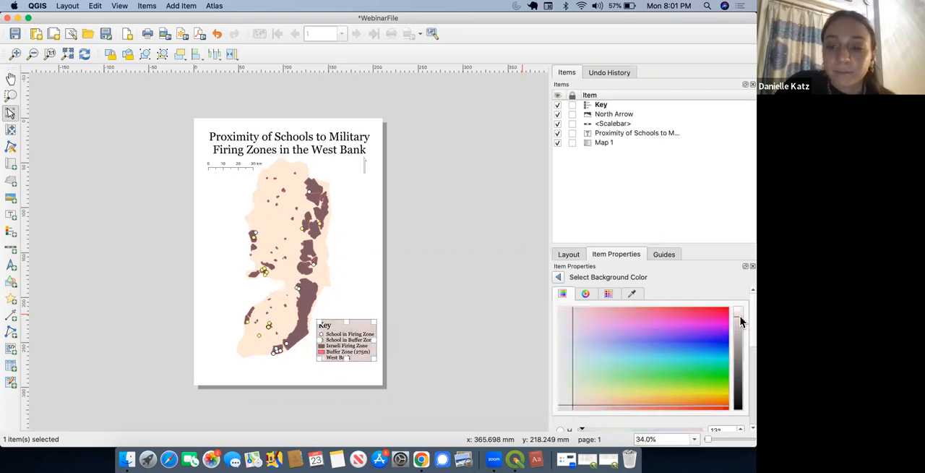
scroll(747, 333, "down", 5)
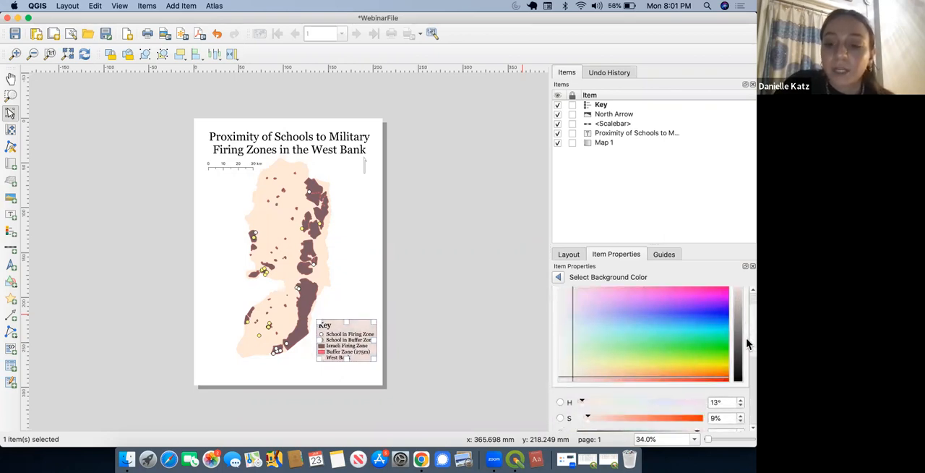
left_click_drag(697, 379, 620, 381)
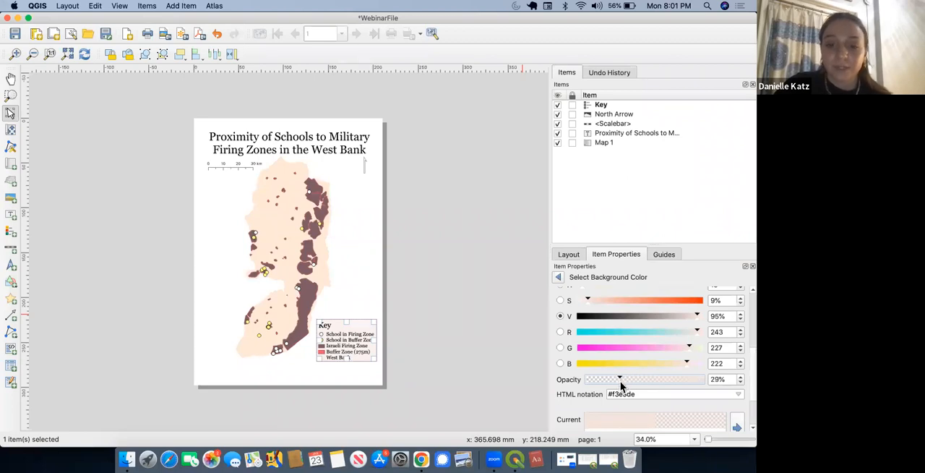
left_click(558, 277)
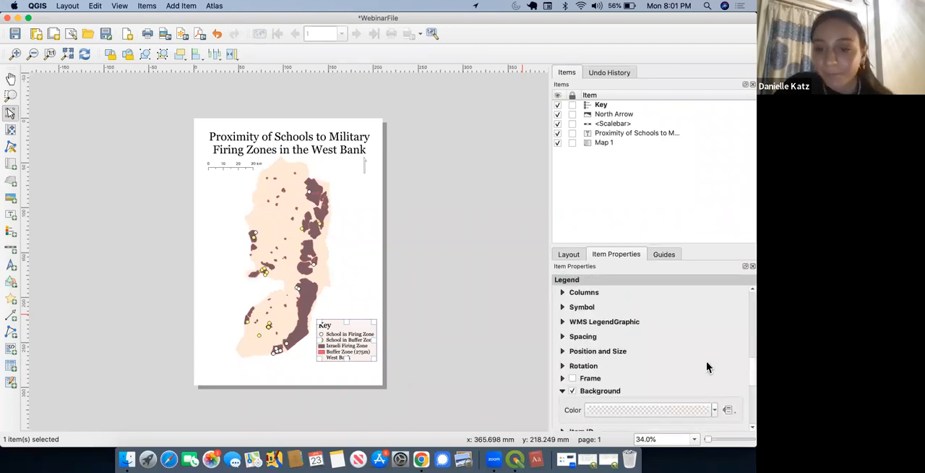
Step: Turn on a frame around the legend
left_click(572, 378)
left_click(493, 371)
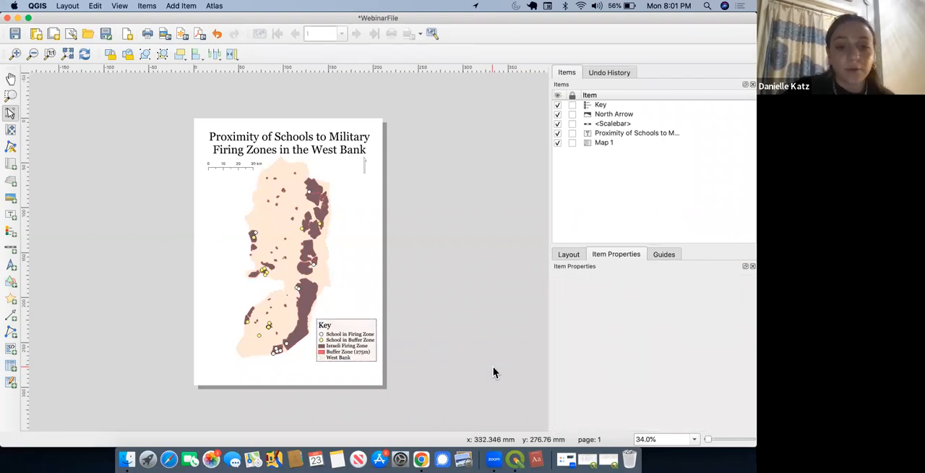
left_click(241, 373)
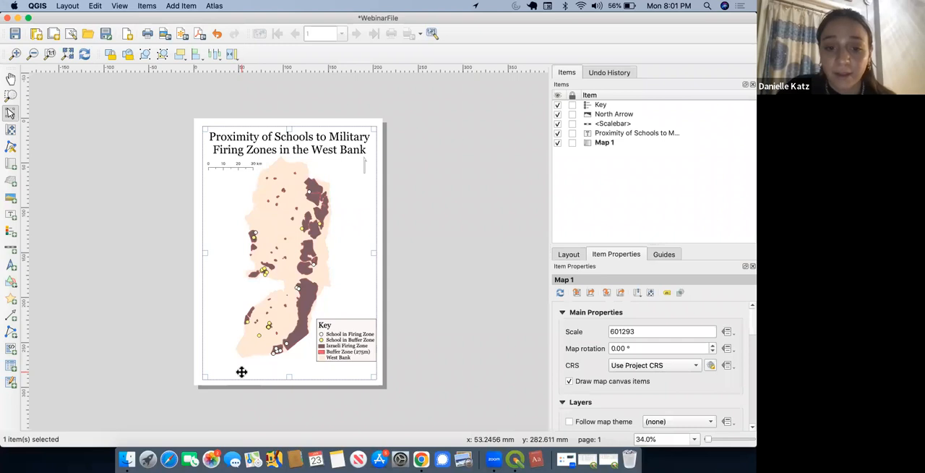
left_click(451, 353)
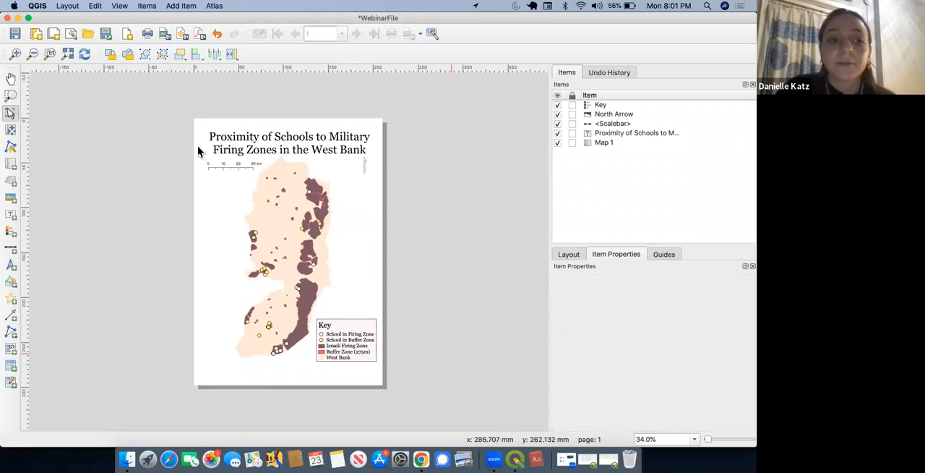
Step: Add a label below the legend with "Cartography by" and the author's name, "Date: 23 January 2023" and "Projection:" on separate lines
left_click(10, 215)
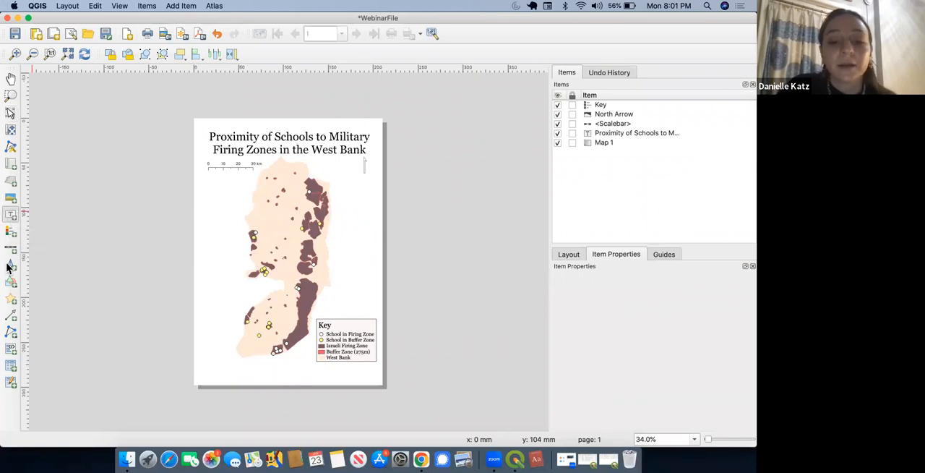
left_click_drag(372, 378, 267, 366)
triple_click(626, 316)
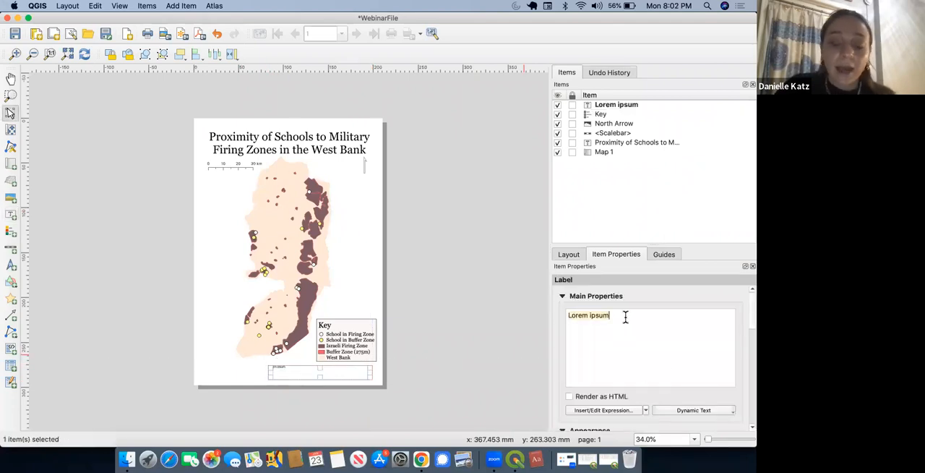
type("Cartography by")
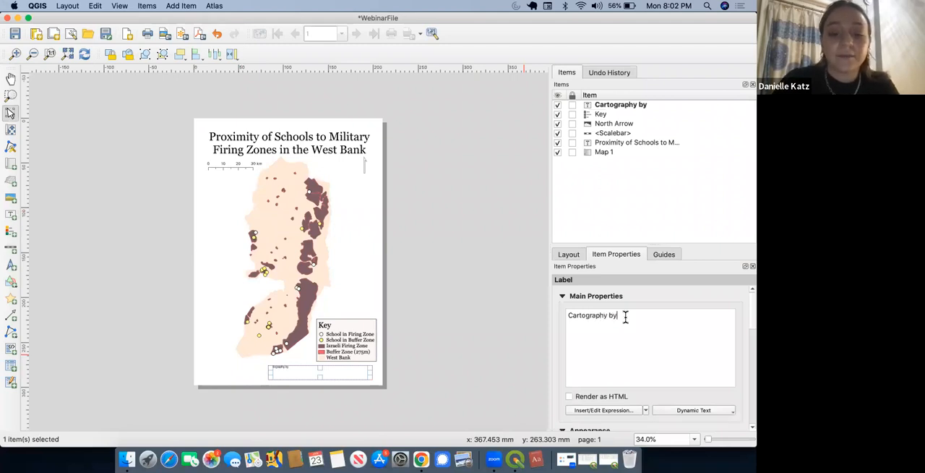
type("lle Katz")
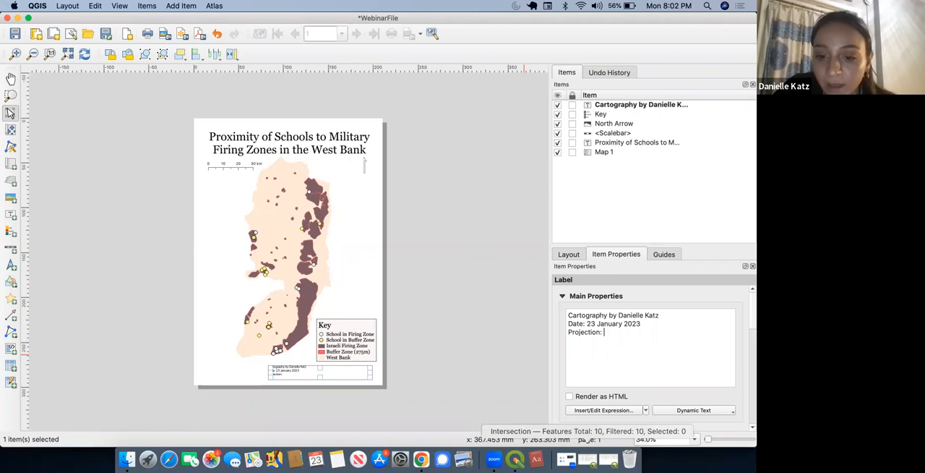
Step: Look up the project's coordinate reference system name in the main QGIS window's project properties, and return to the print layout
left_click(17, 19)
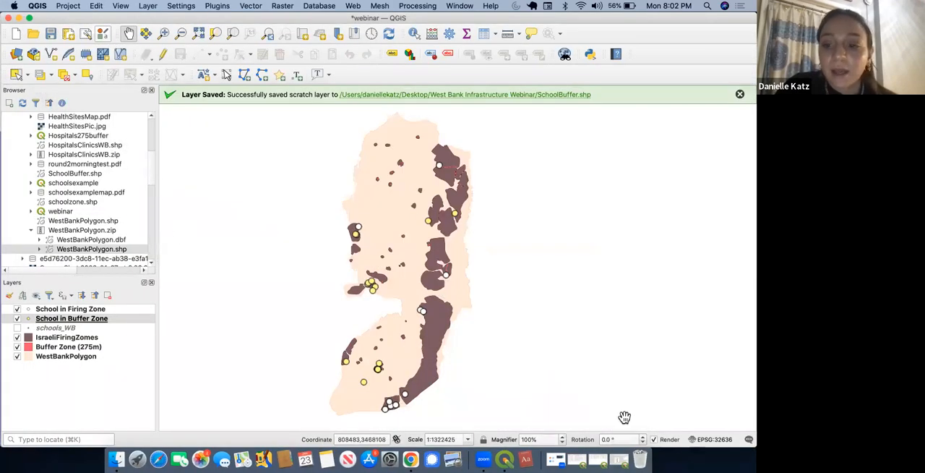
left_click(709, 442)
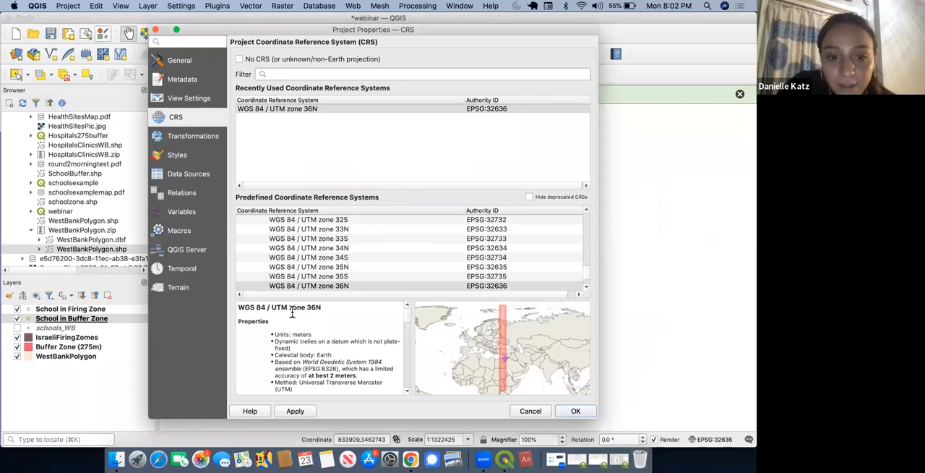
left_click_drag(327, 309, 235, 309)
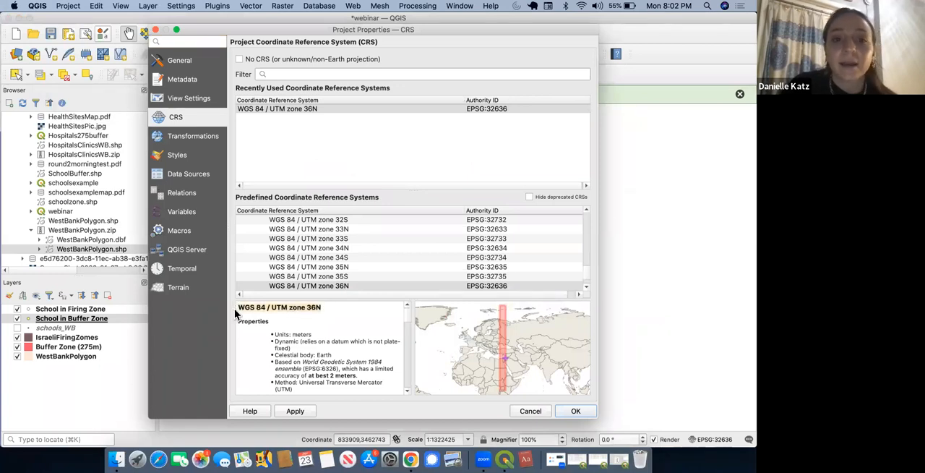
left_click(620, 460)
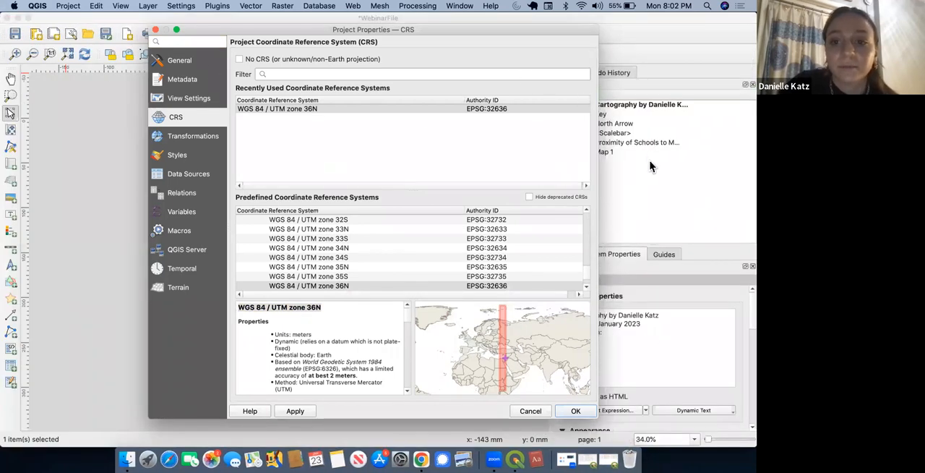
left_click(578, 411)
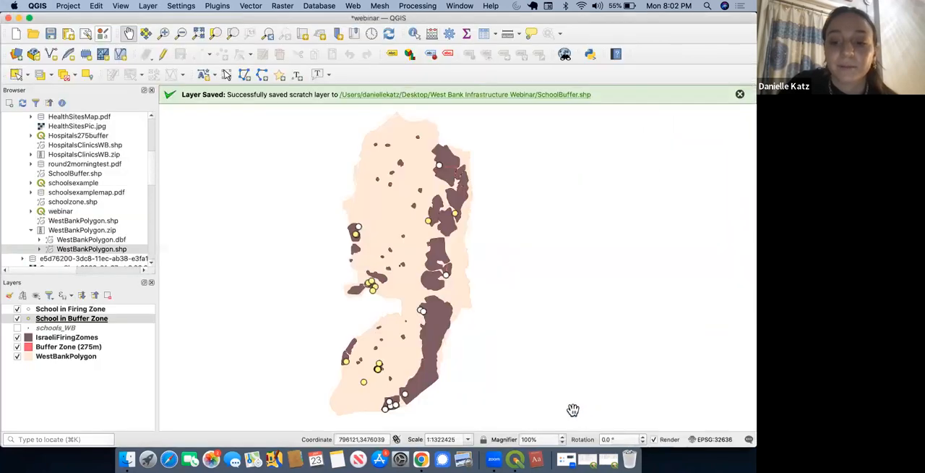
left_click(19, 17)
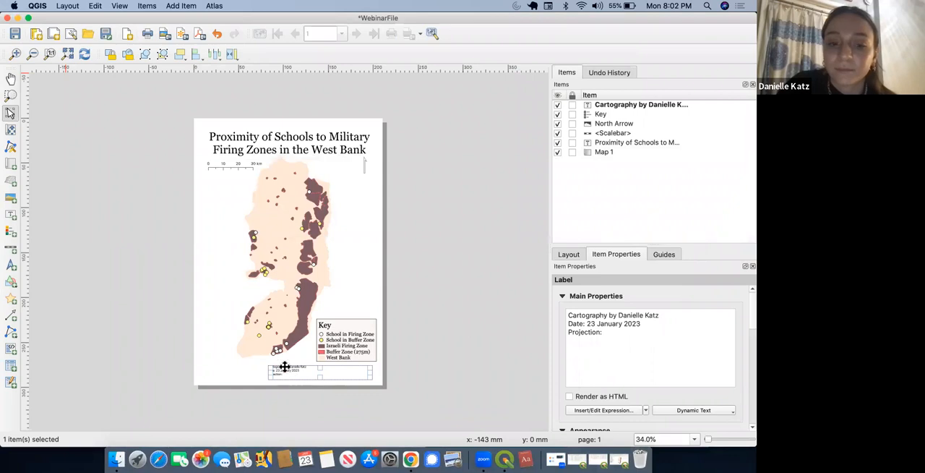
mouse_move(50, 18)
left_mouse_down()
mouse_move(63, 133)
mouse_move(53, 26)
left_mouse_up()
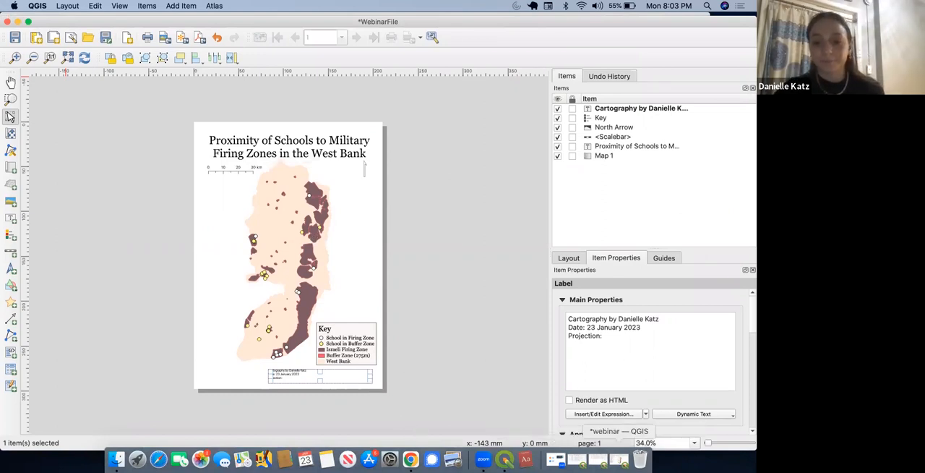
left_click(619, 459)
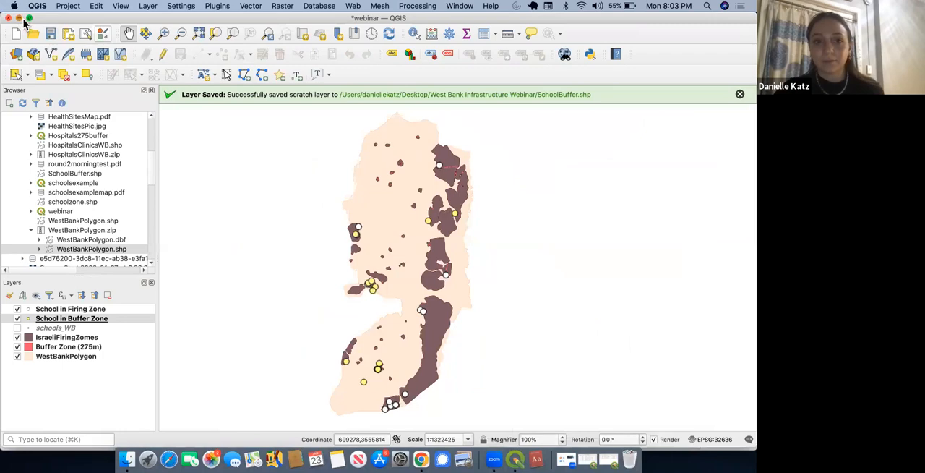
left_click(19, 16)
left_click(618, 460)
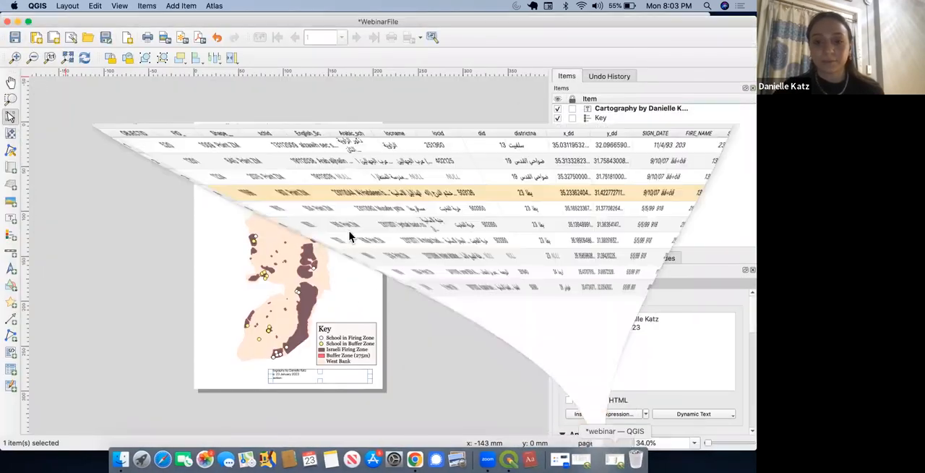
Step: Close the Intersection layer's attribute table and move the print layout window slightly lower on the desktop
left_click(8, 17)
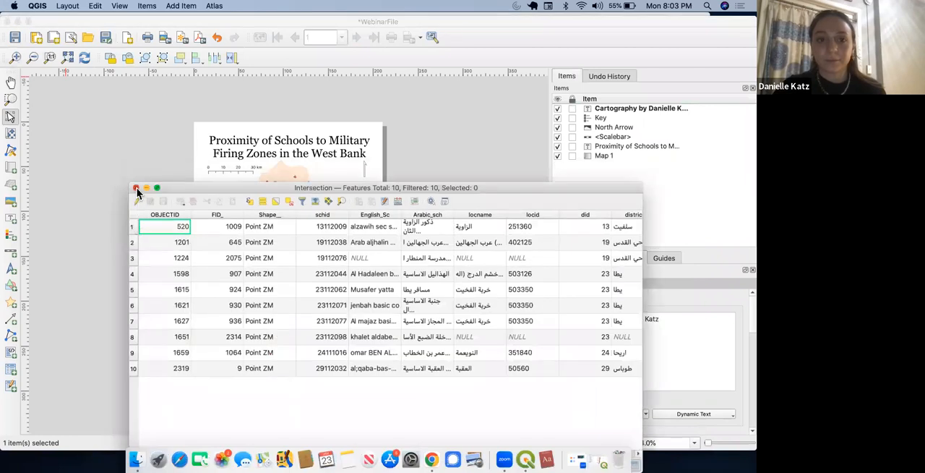
left_click(136, 188)
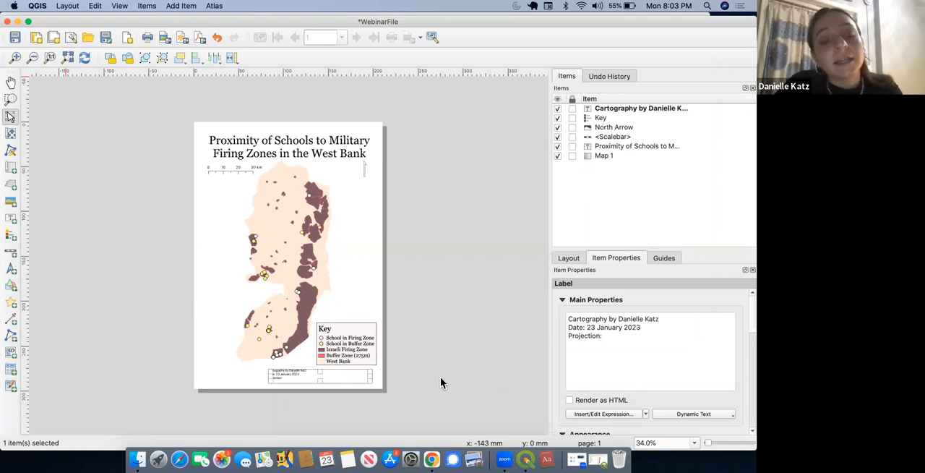
left_click_drag(68, 22, 68, 45)
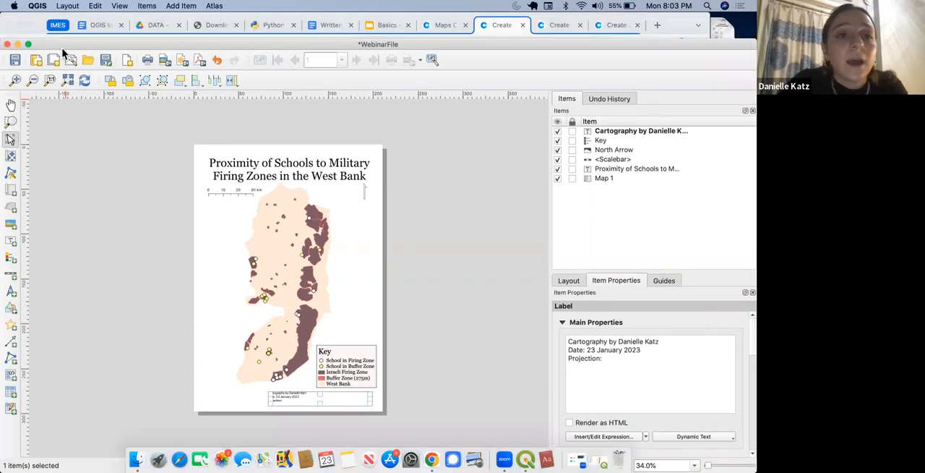
Step: Export the print layout to the webinar folder as a PDF named Final Map, with Always export as vectors enabled
left_click(200, 61)
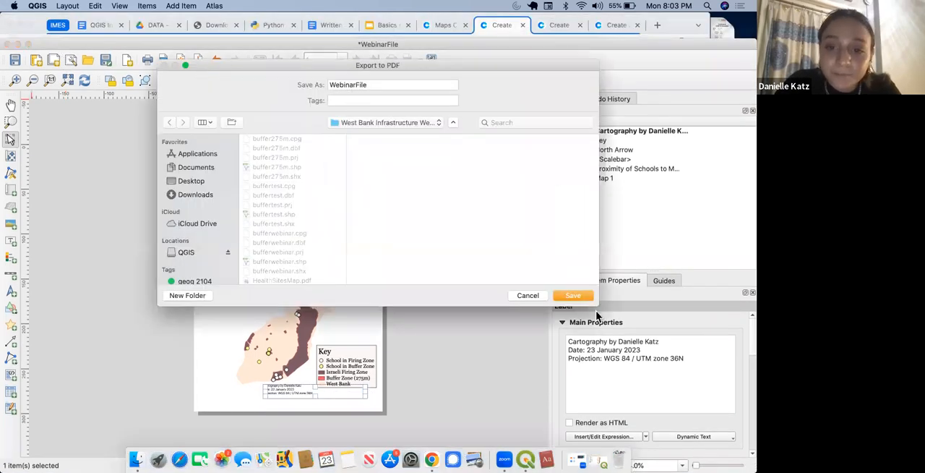
left_click(372, 84)
left_click(378, 85)
key("BackSpace")
key("BackSpace")
key("BackSpace")
type("Final Map")
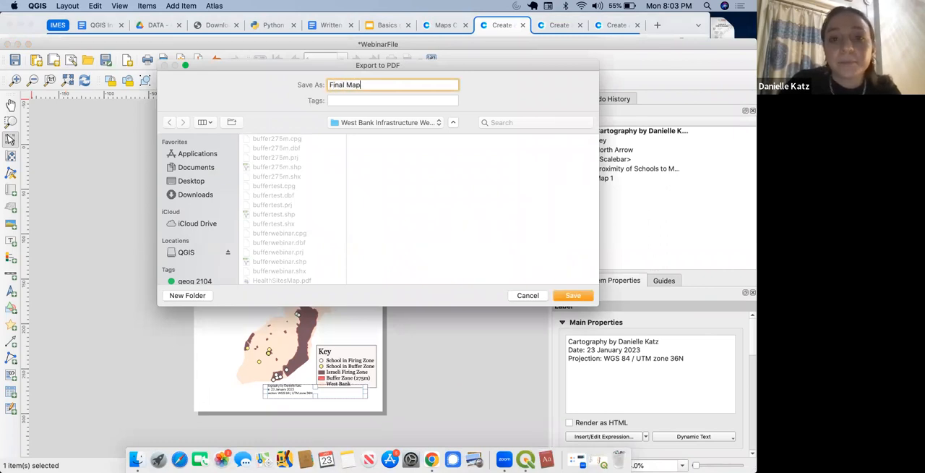
left_click(575, 297)
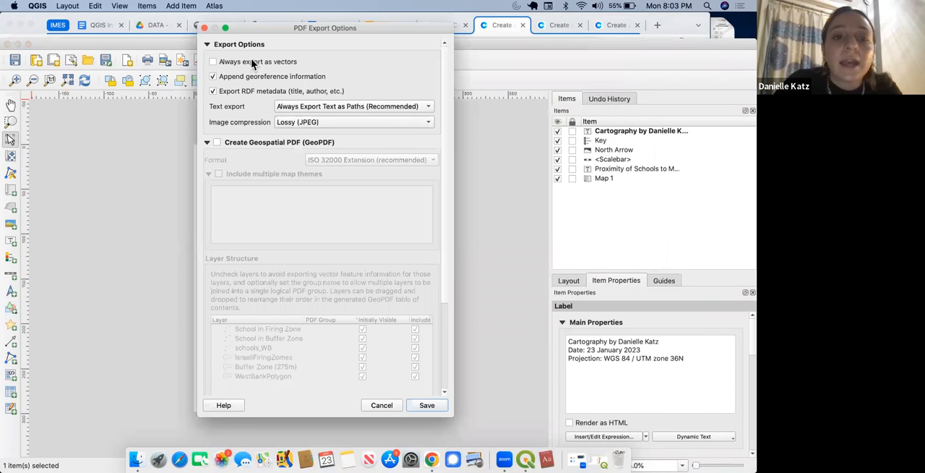
left_click(257, 64)
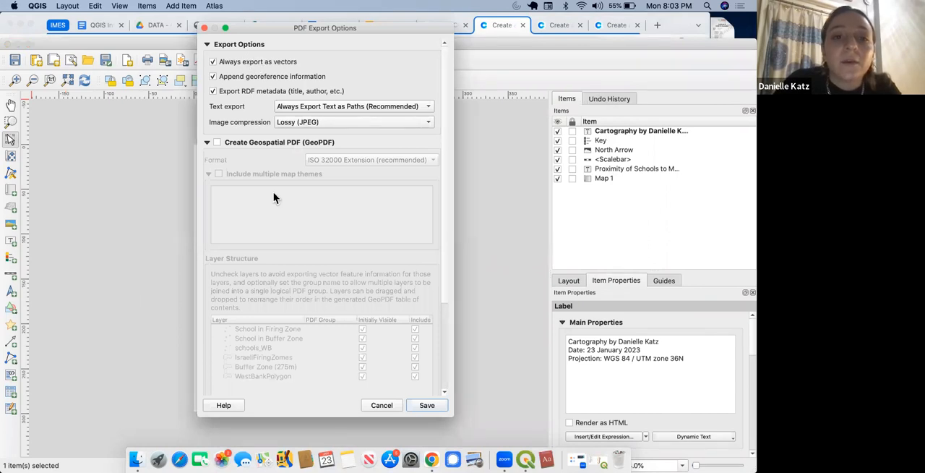
left_click(437, 403)
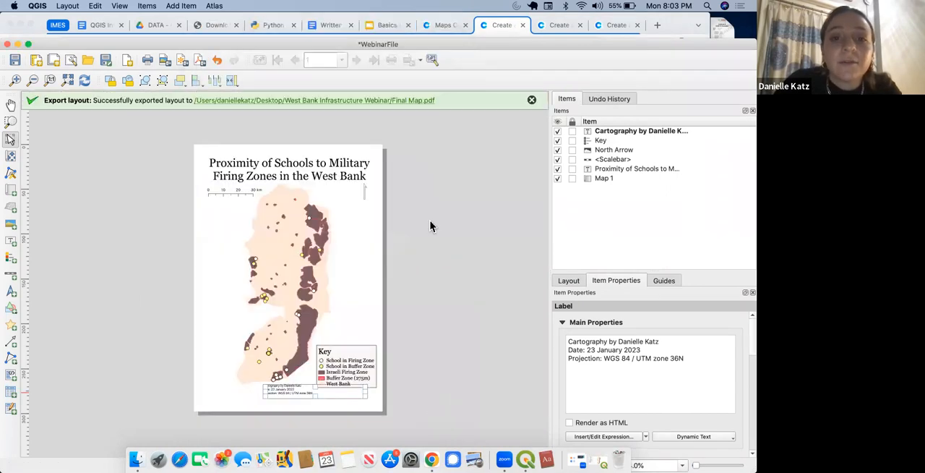
Step: Open the exported Final Map.pdf from its folder, check the whole page, and put the PDF and folder windows away
left_click(416, 105)
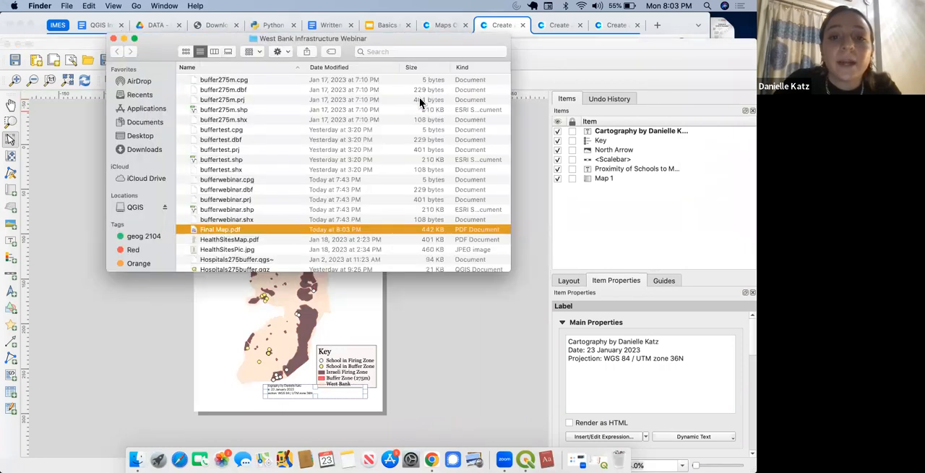
double_click(236, 230)
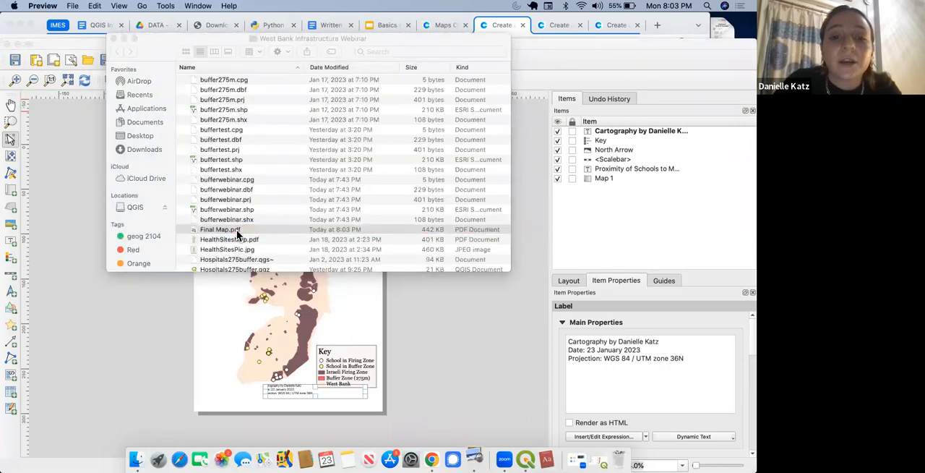
scroll(270, 271, "down", 10)
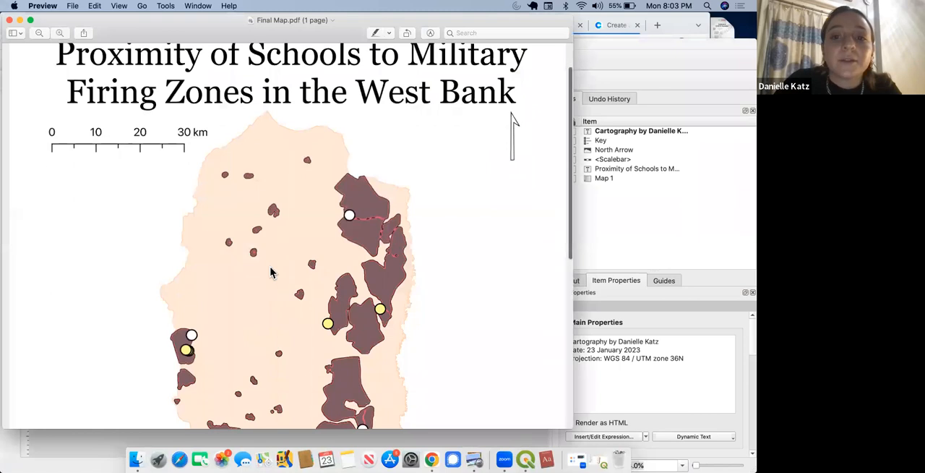
scroll(271, 272, "down", 3)
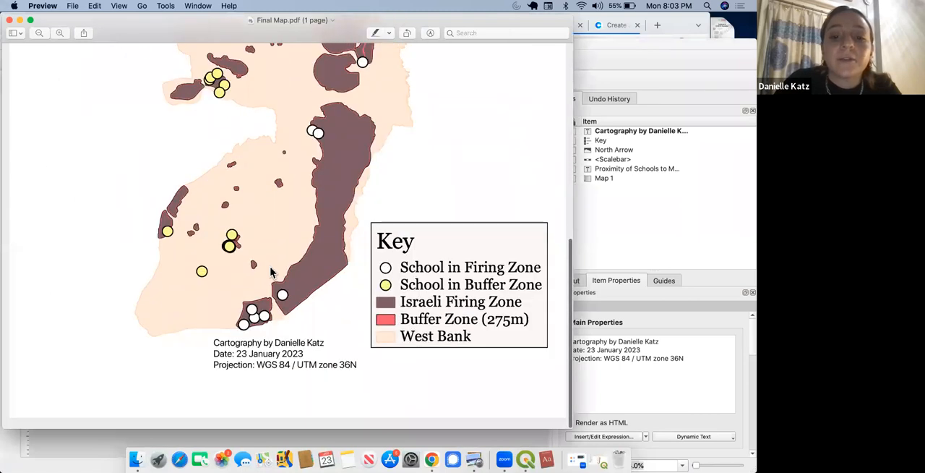
scroll(271, 269, "up", 15)
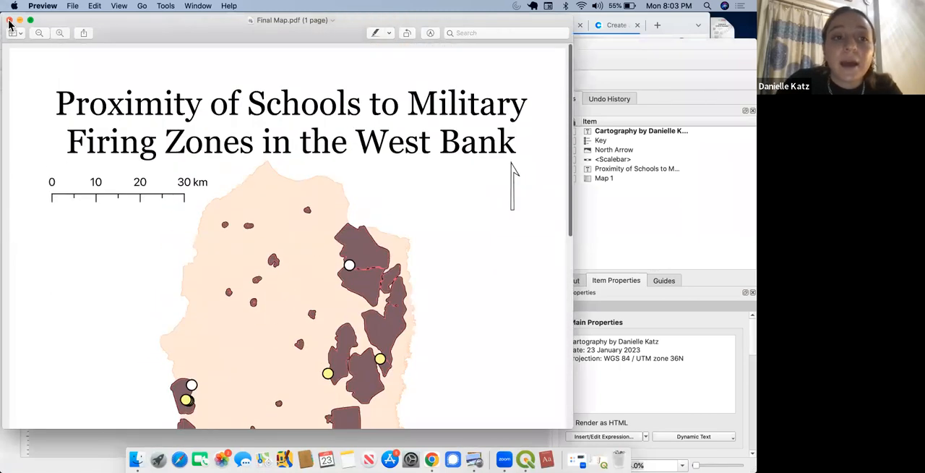
left_click(9, 21)
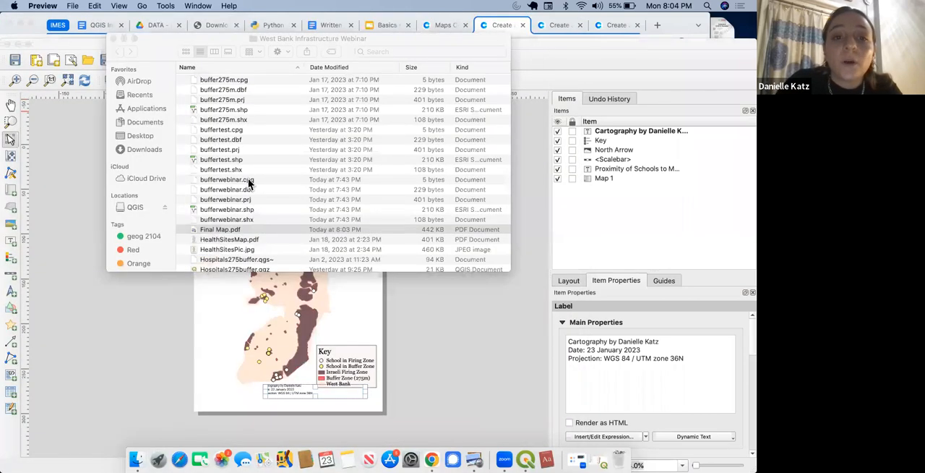
left_click(123, 38)
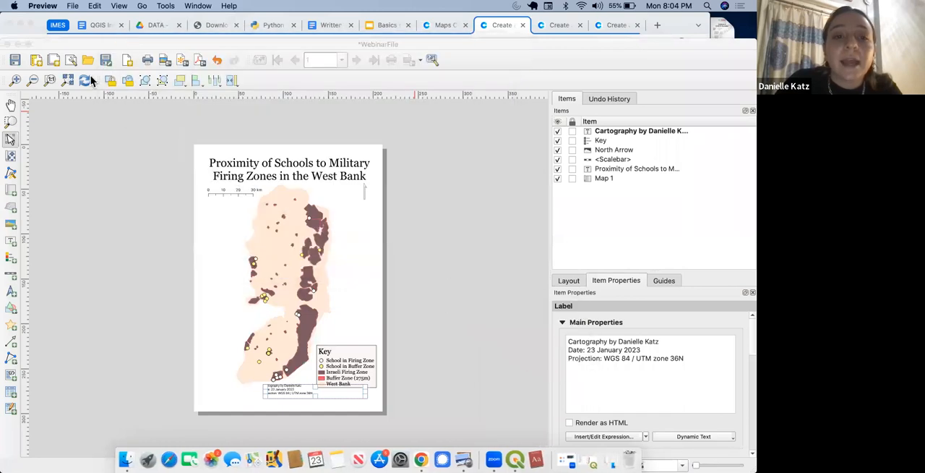
left_click(165, 60)
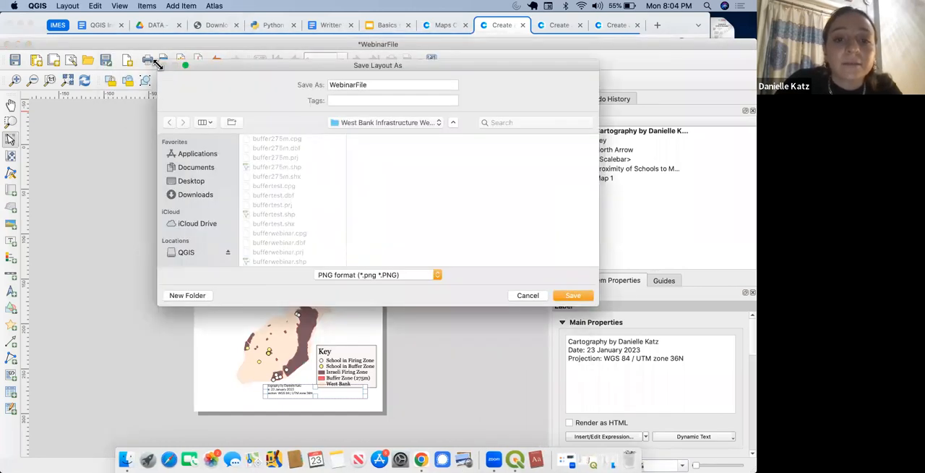
left_click(438, 275)
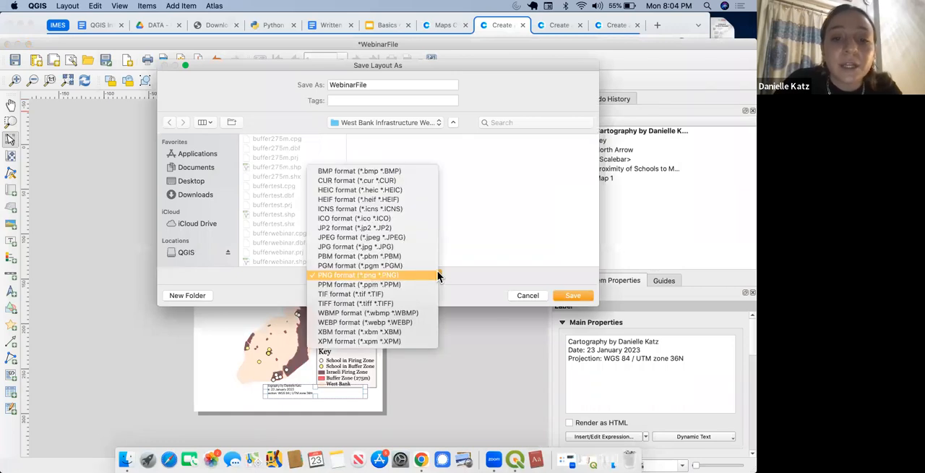
left_click(532, 295)
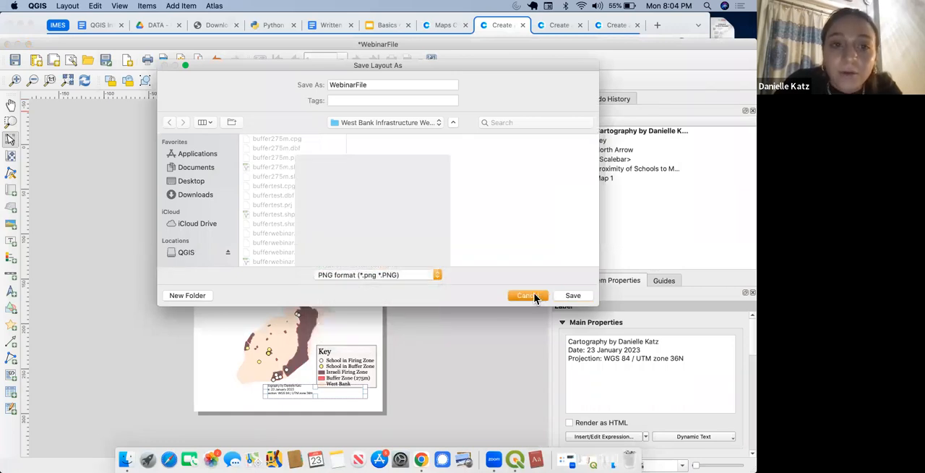
Step: Export the print layout as a JPEG image named WebinarFile at 300 dpi
left_click(163, 59)
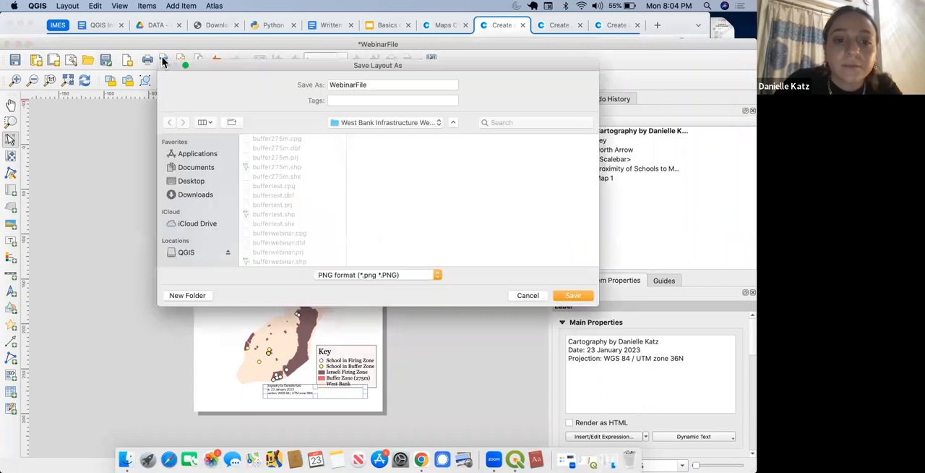
left_click(436, 271)
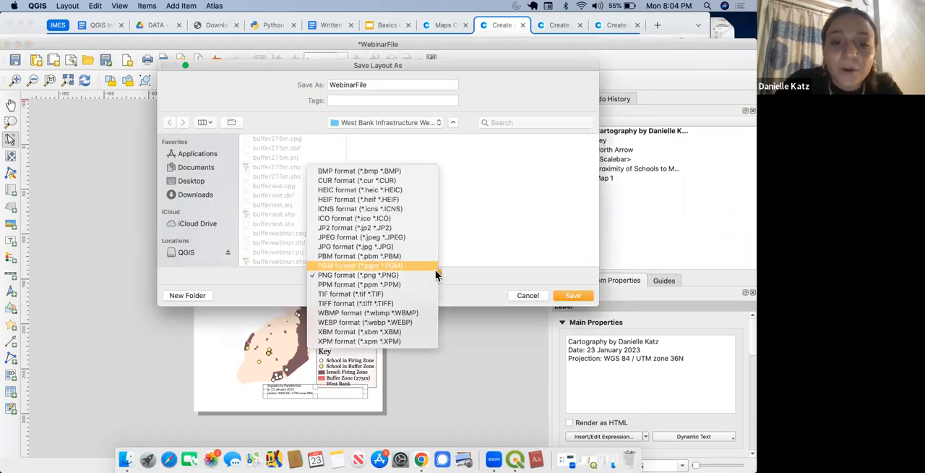
left_click(416, 237)
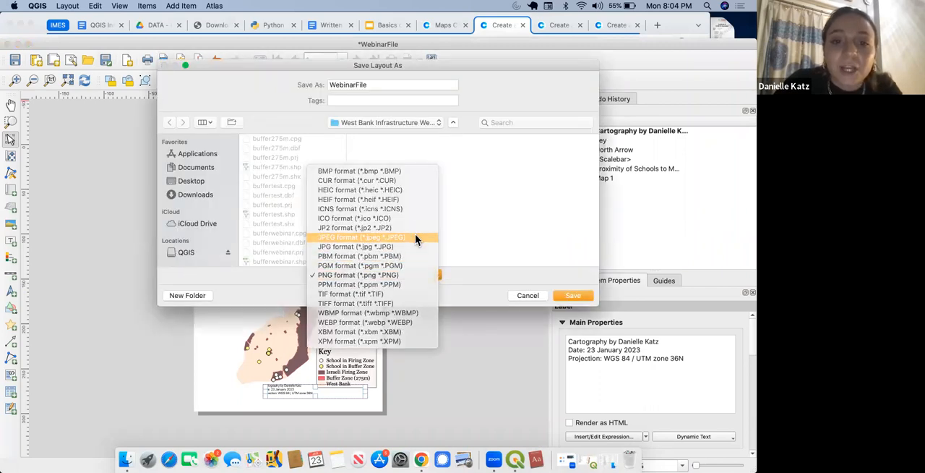
left_click(572, 296)
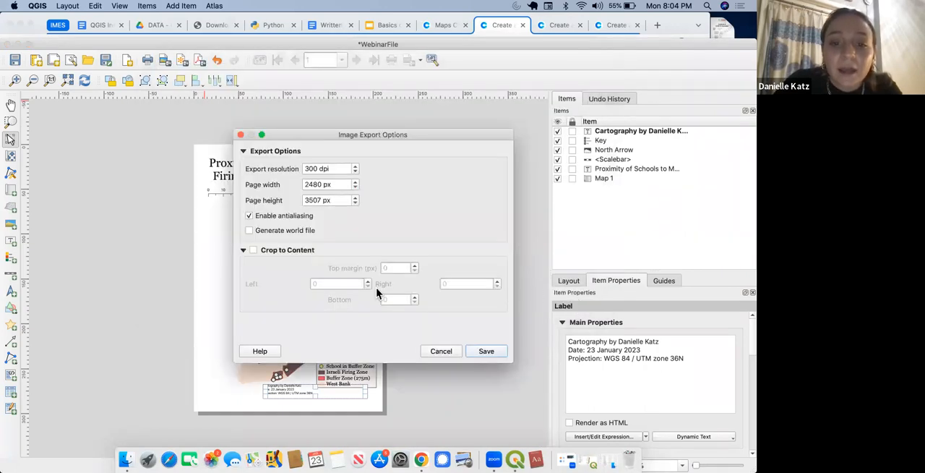
left_click(498, 352)
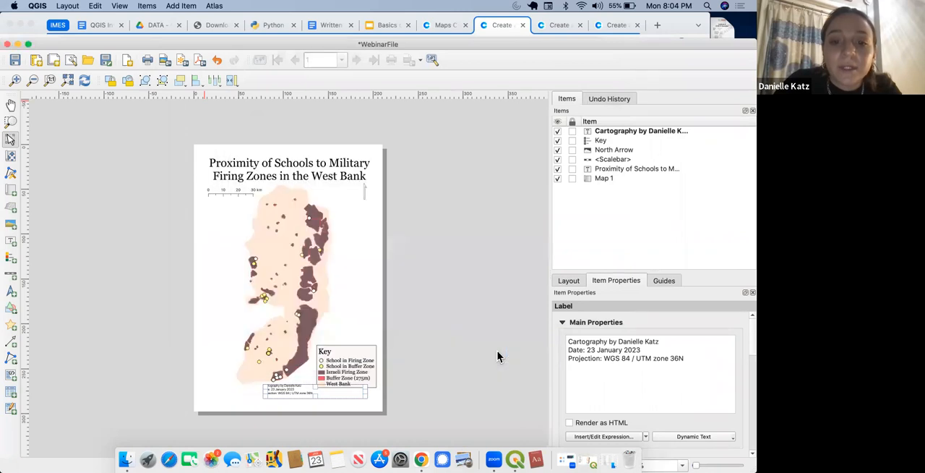
Step: Open the exported WebinarFile.jpeg from its folder to check the map, and put the image and folder windows away
left_click(417, 101)
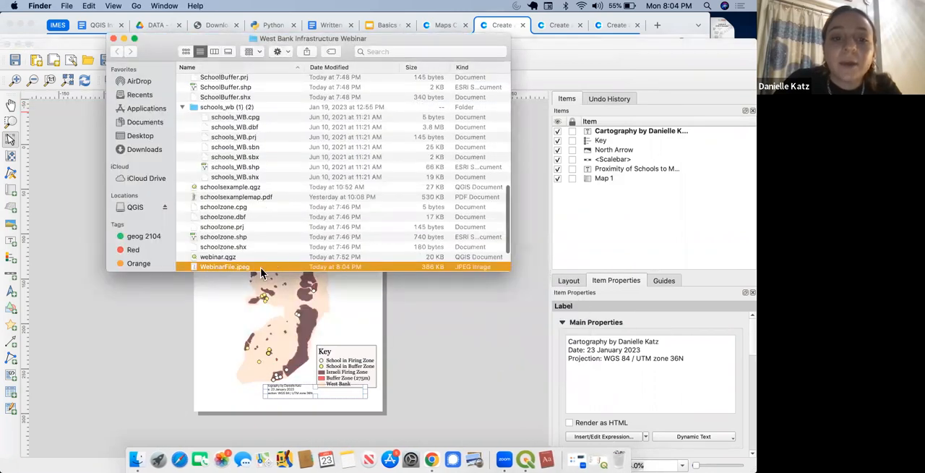
double_click(260, 267)
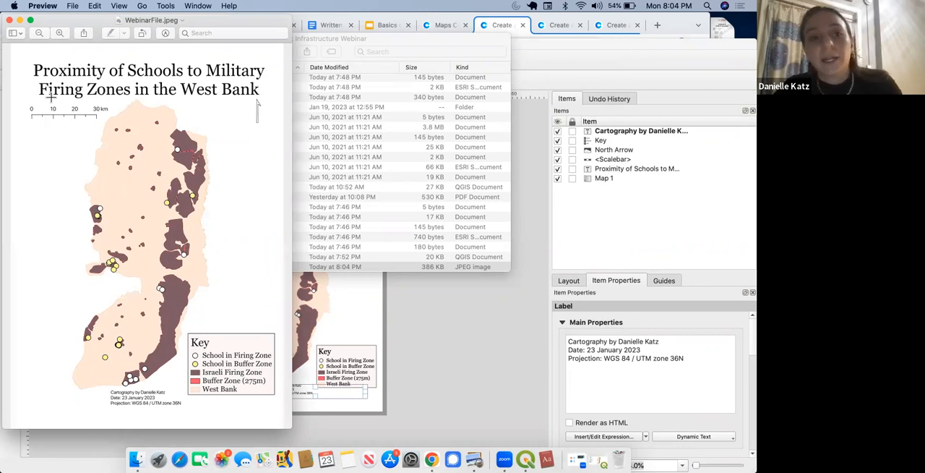
left_click(20, 20)
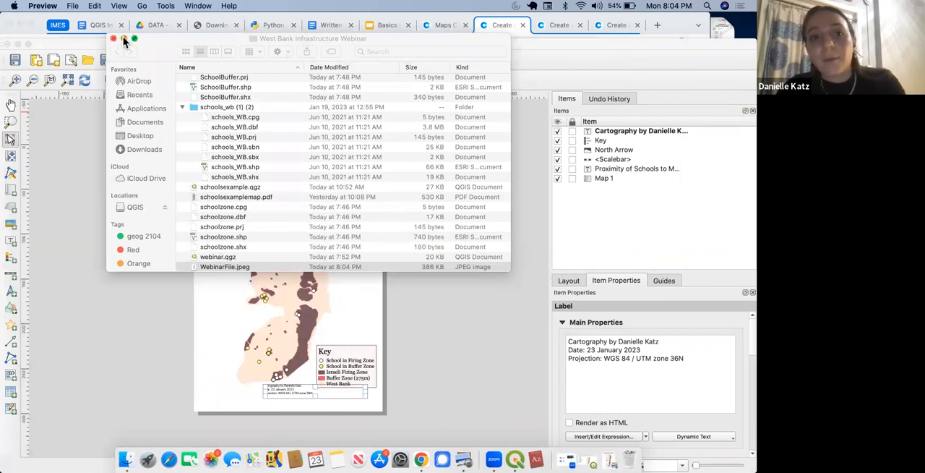
left_click(124, 40)
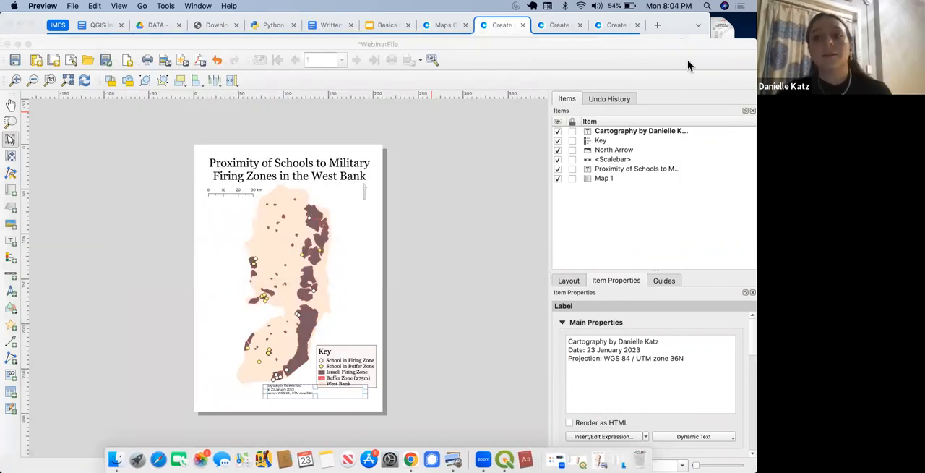